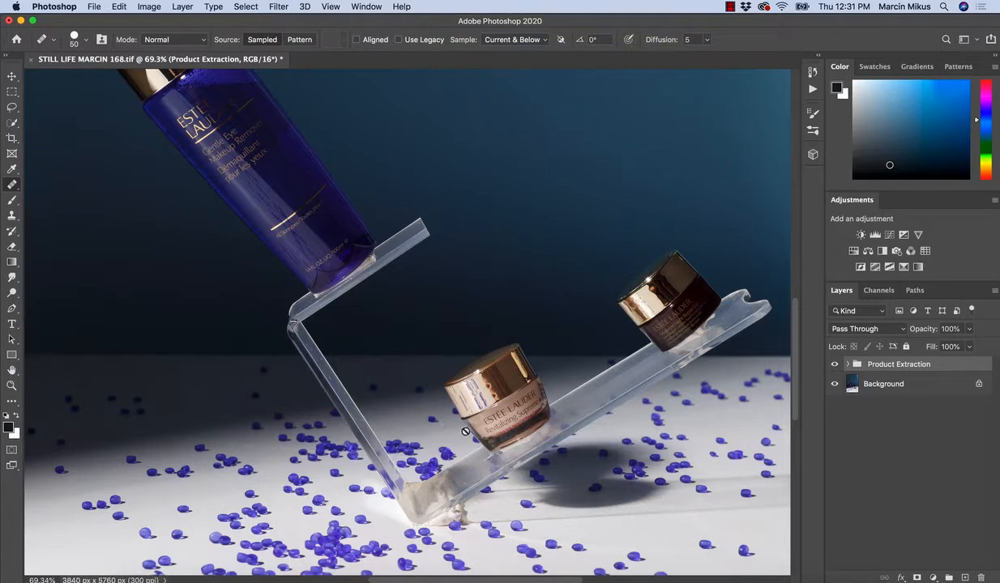
Add a new layer named "clean panel" directly above the Background layer.
scroll(458, 404, down, 3)
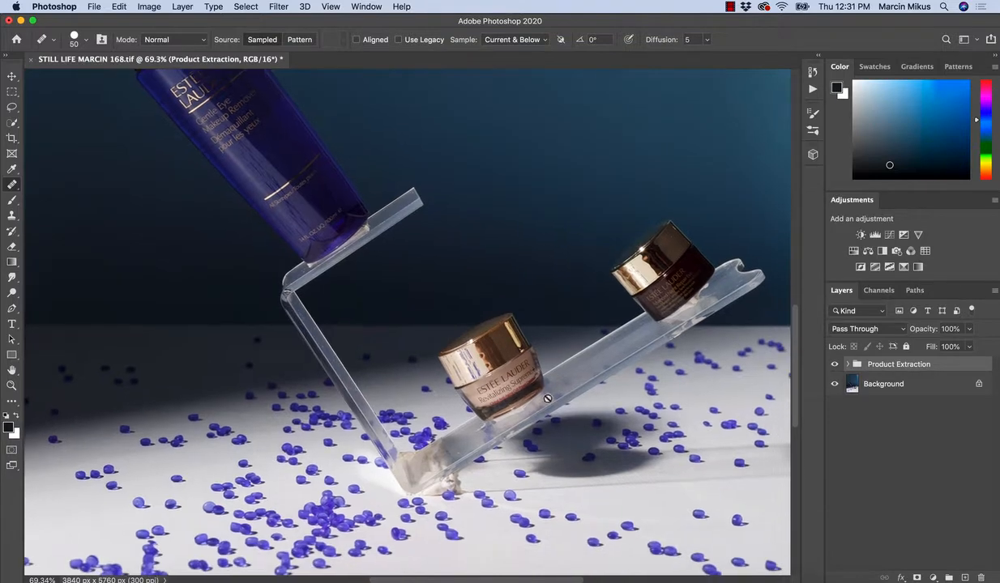
scroll(520, 422, down, 3)
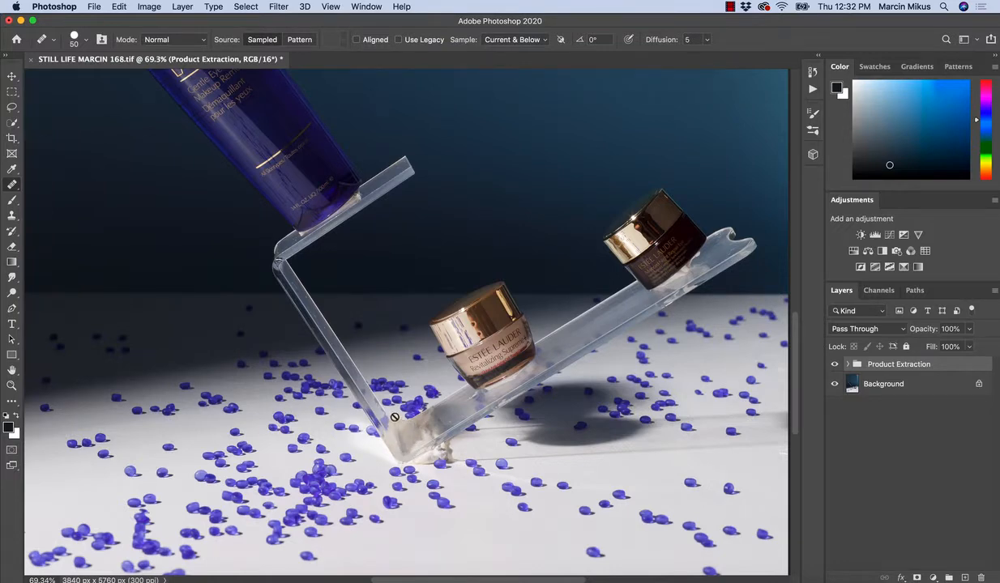
drag(398, 391, 454, 421)
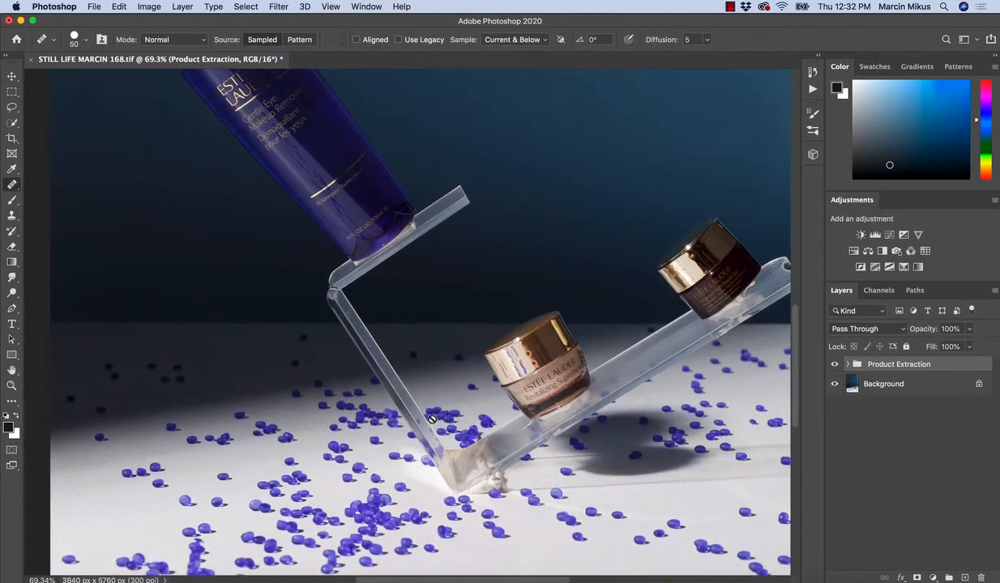
click(861, 380)
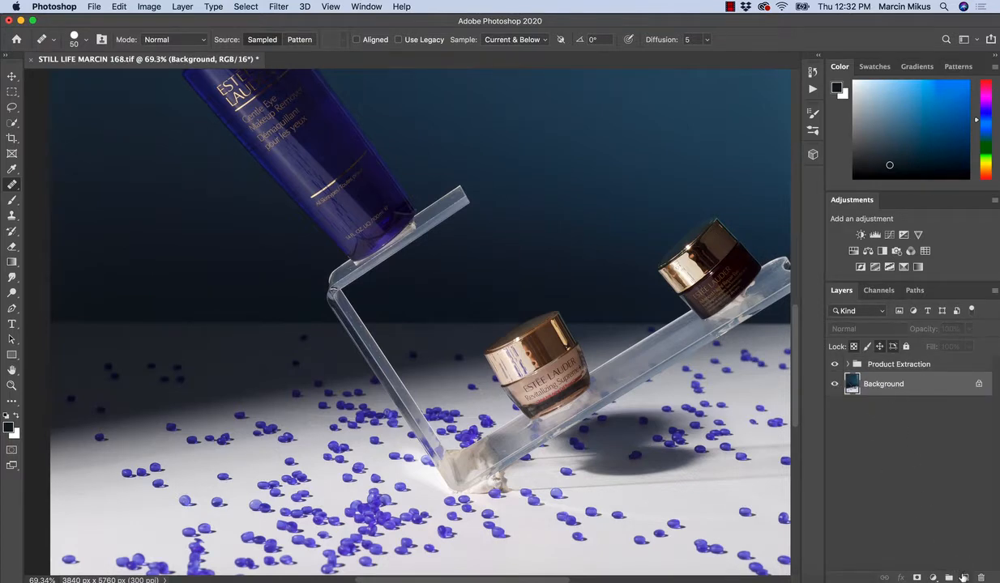
click(964, 578)
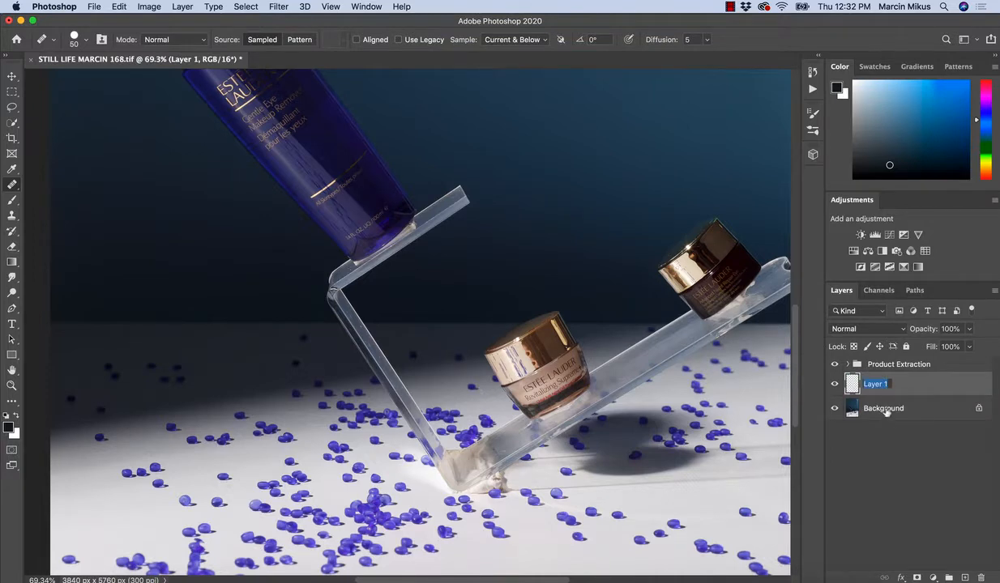
text(clean panel)
key(Return)
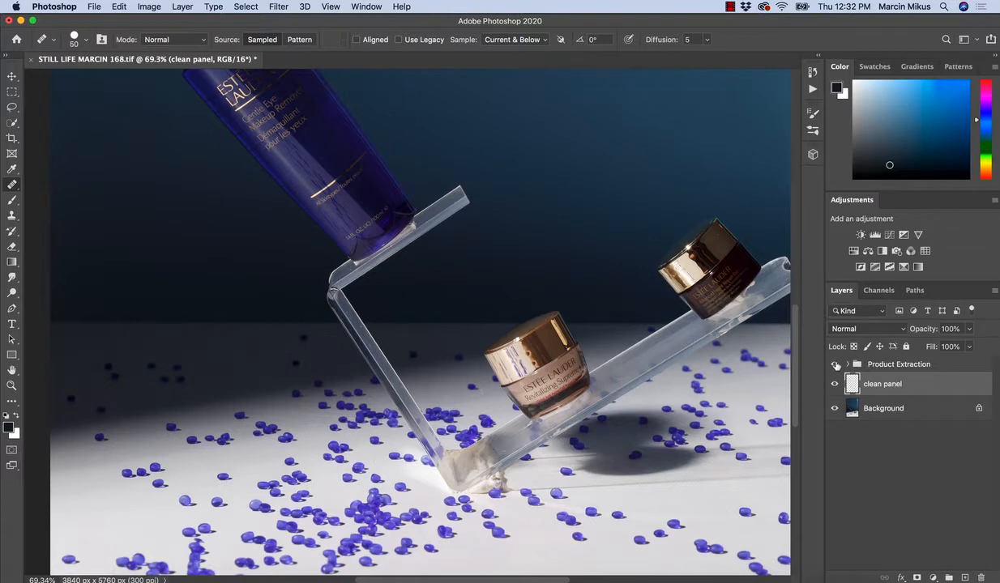
Hide the Background layer to examine the extracted products on their own, and show it again.
click(835, 385)
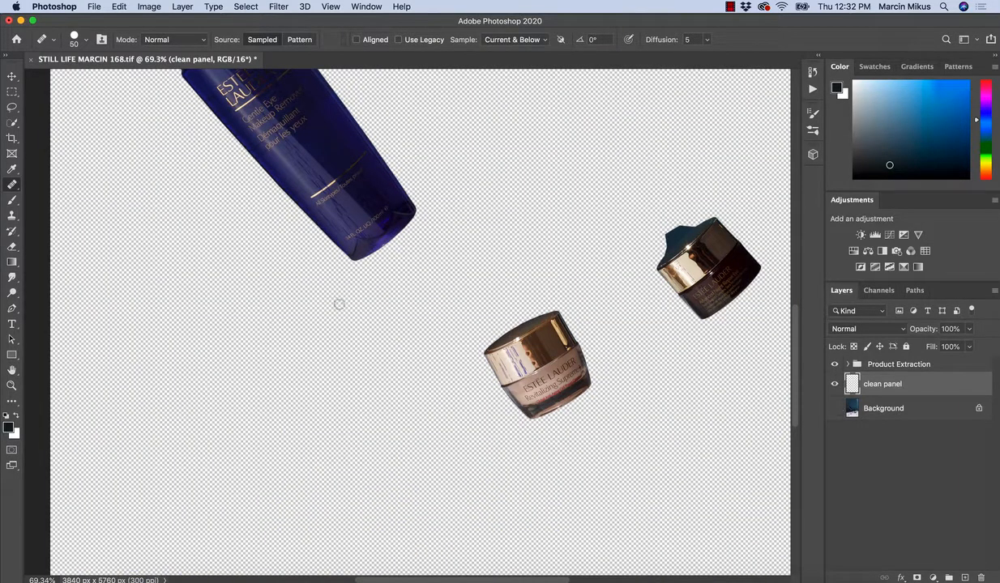
drag(339, 304, 429, 394)
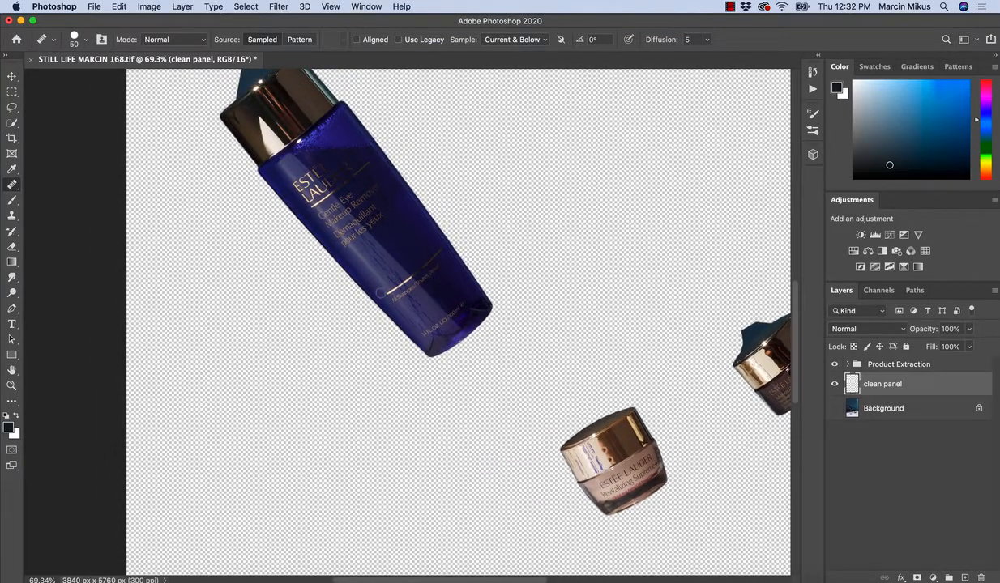
click(835, 408)
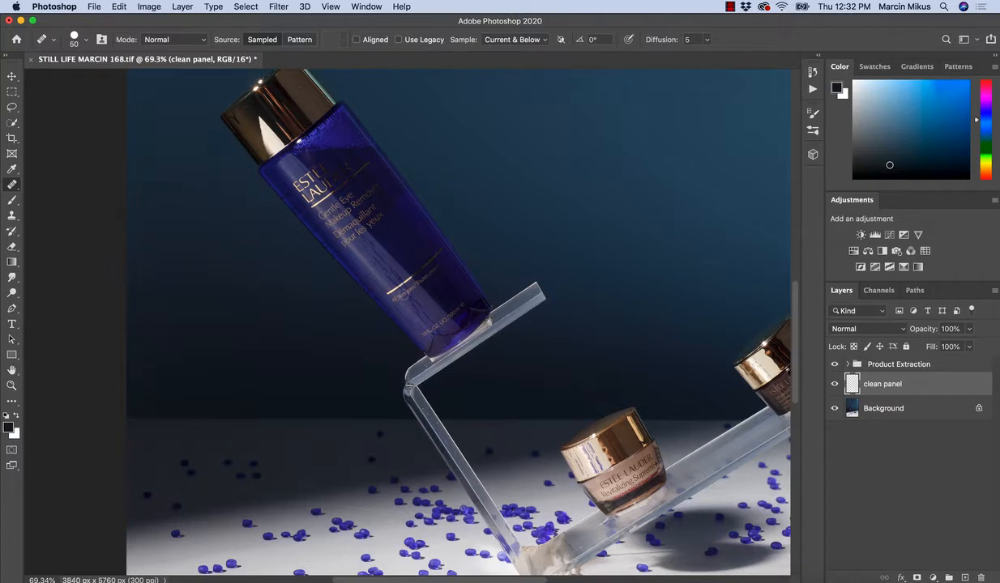
Switch to the Clone Stamp tool and enlarge its brush to 500.
click(11, 216)
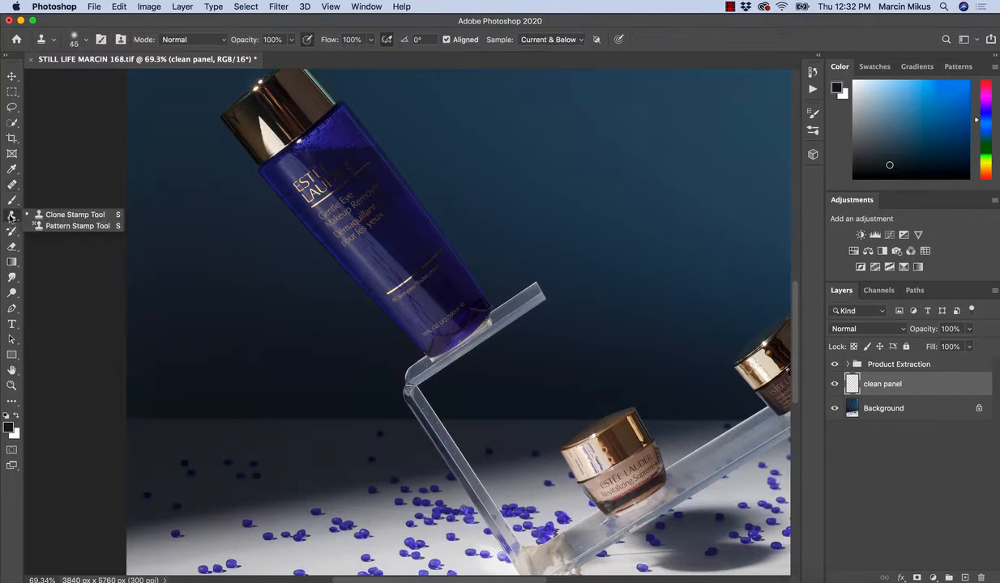
click(47, 216)
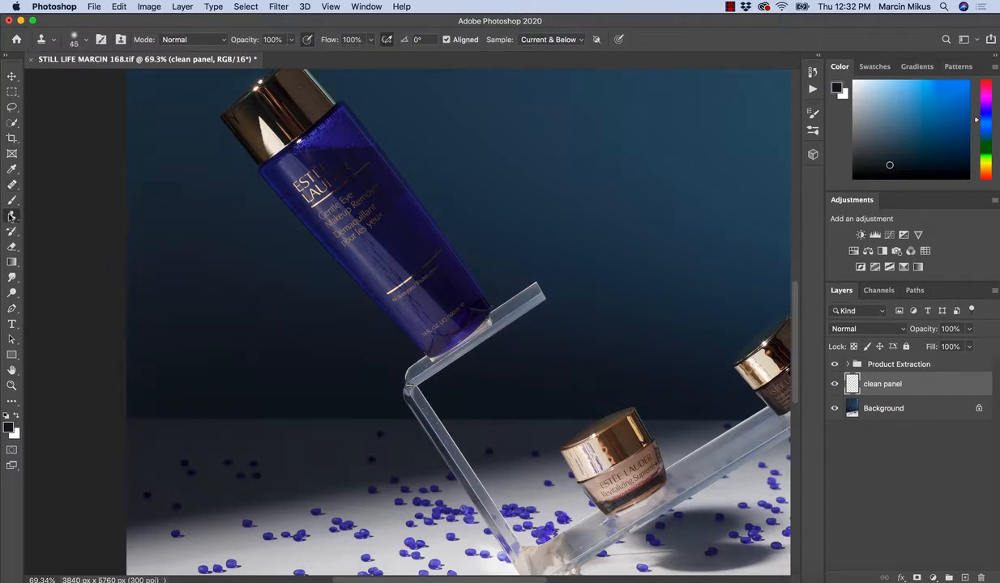
click(11, 216)
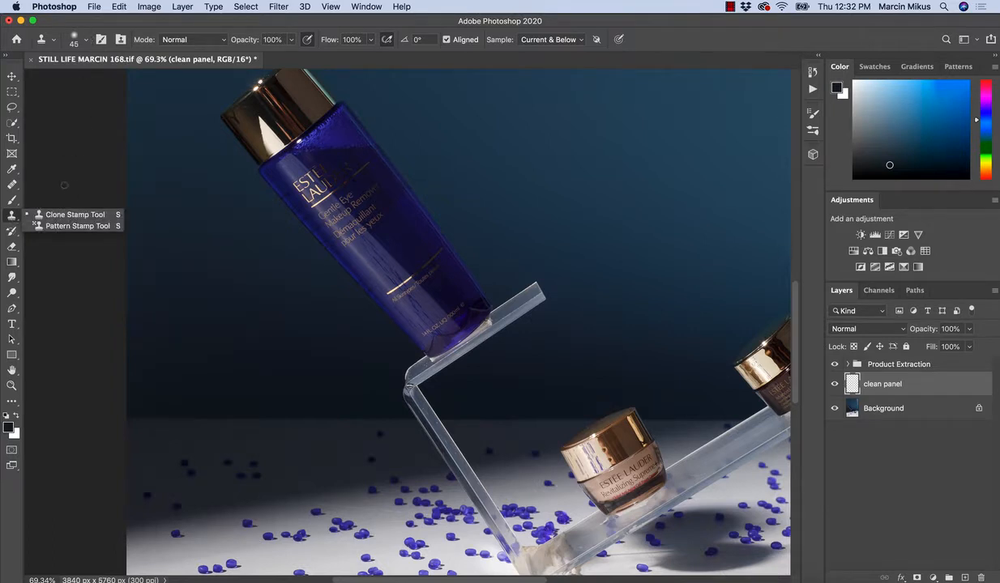
click(66, 215)
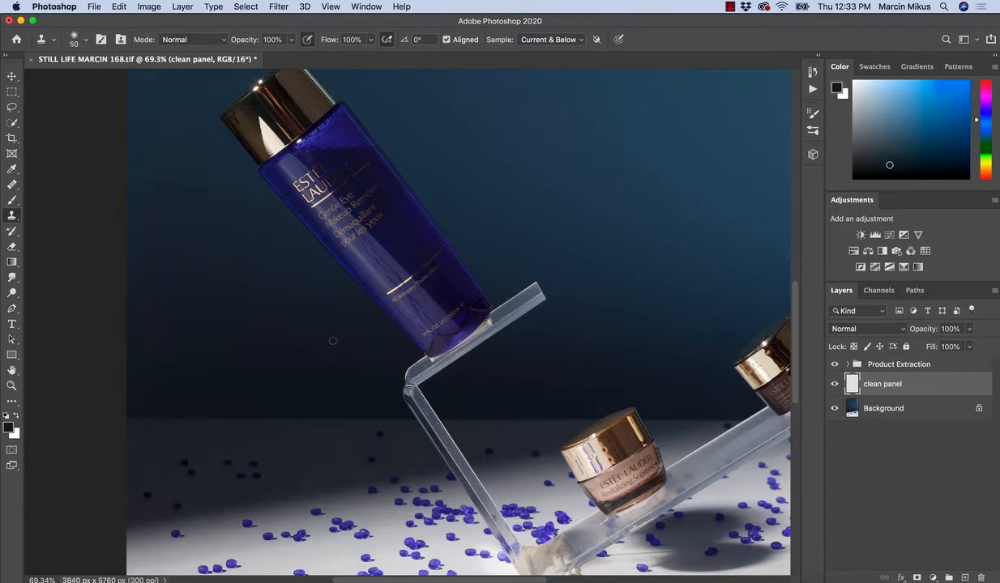
key(bracketright)
key(bracketright)
key(bracketright)
key(bracketright)
key(bracketright)
key(bracketright)
key(bracketright)
key(bracketright)
key(bracketright)
key(bracketright)
key(bracketright)
key(bracketleft)
Clone the dark blue backdrop over the free end of the acrylic shelf beside the bottle's base.
drag(558, 340, 502, 319)
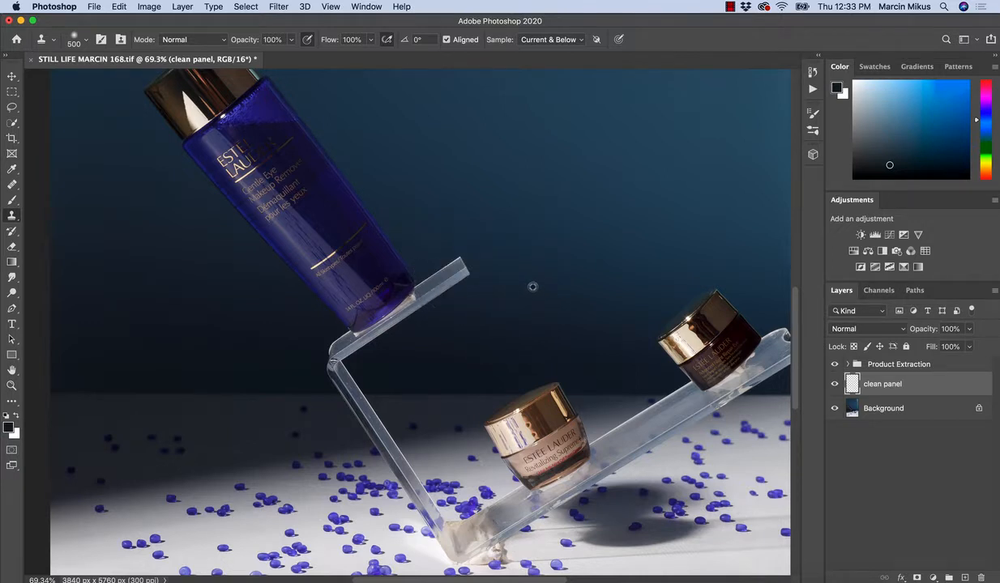
mouse_move(462, 267)
mouse_down()
mouse_move(446, 276)
mouse_move(461, 278)
mouse_move(451, 287)
mouse_up()
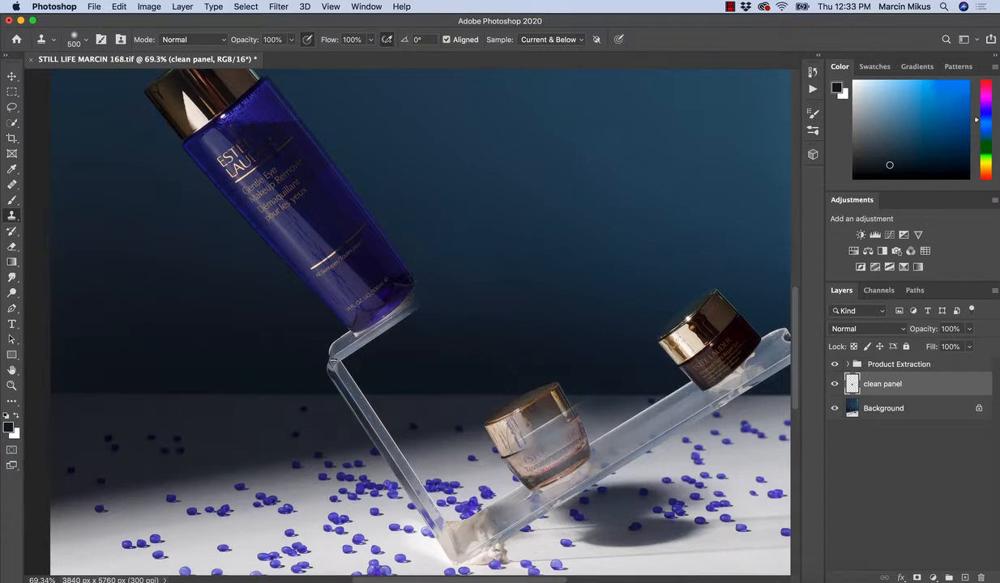
drag(502, 351, 476, 391)
drag(483, 347, 533, 348)
key(s)
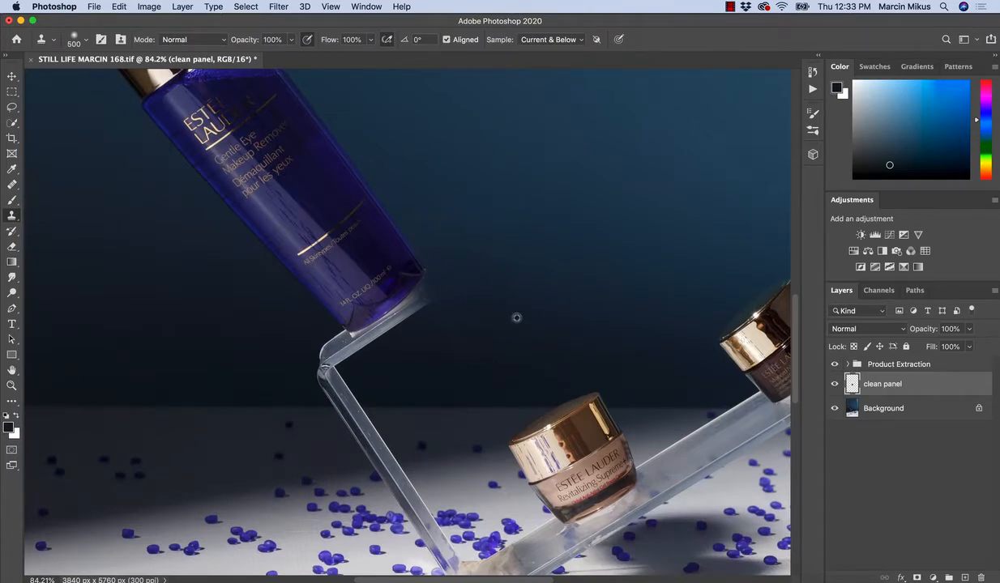
mouse_move(533, 283)
mouse_down()
mouse_move(479, 351)
mouse_move(383, 324)
mouse_up()
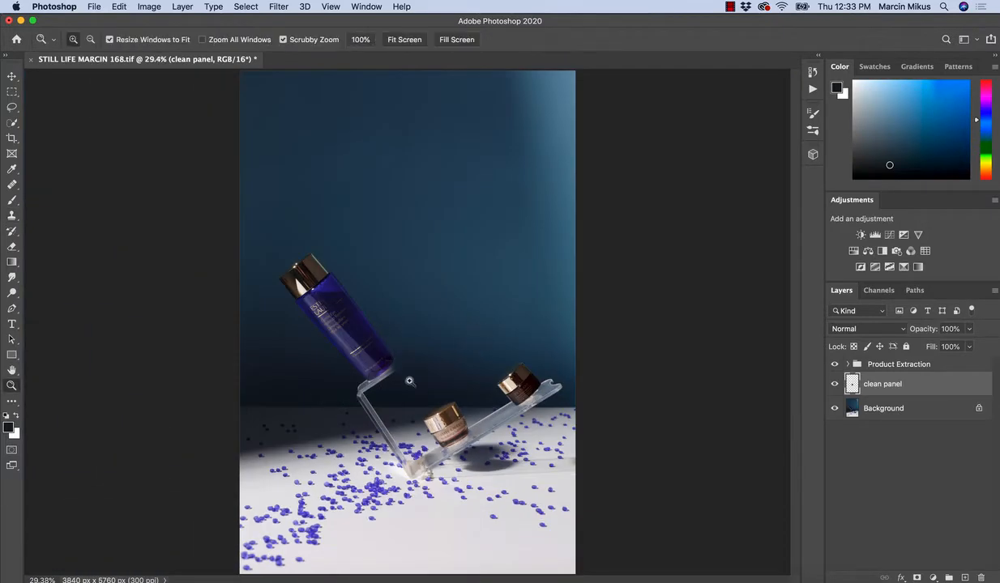
Hide the Product Extraction group and clone the dark backdrop over the acrylic shelf and its bent corner under the bottle.
drag(369, 382, 456, 381)
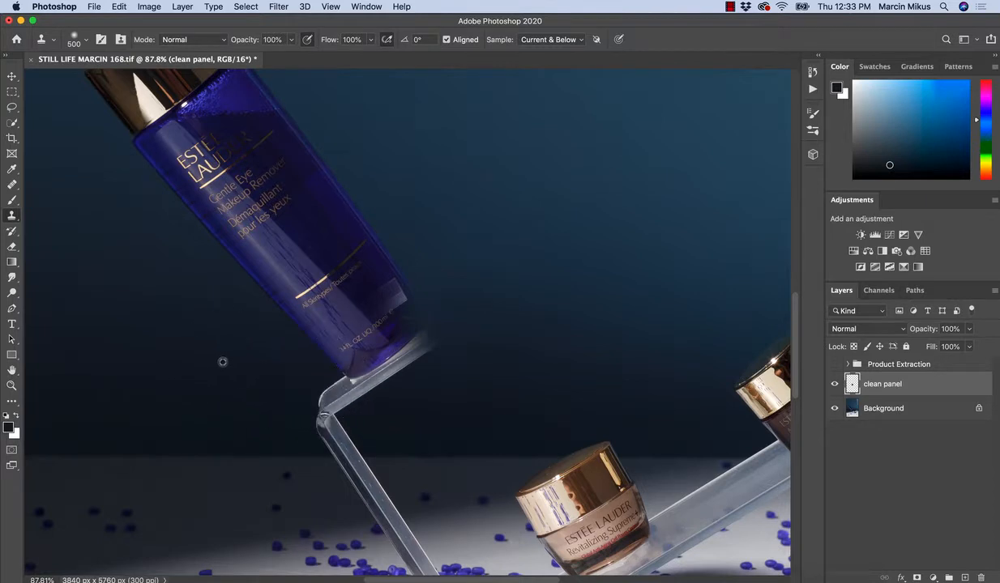
drag(283, 375, 329, 376)
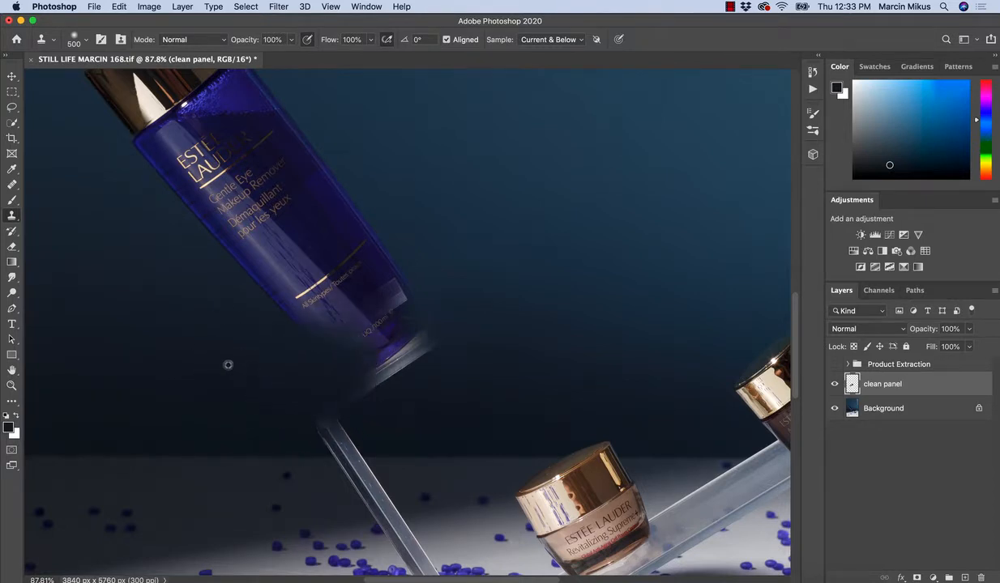
alt+click(488, 415)
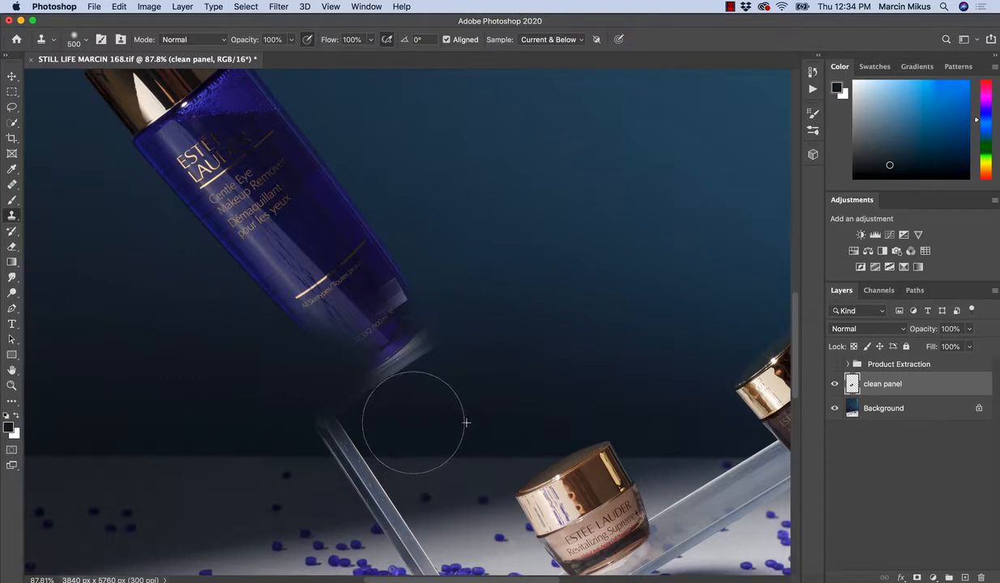
key(z)
drag(460, 422, 389, 412)
drag(316, 418, 339, 402)
key(s)
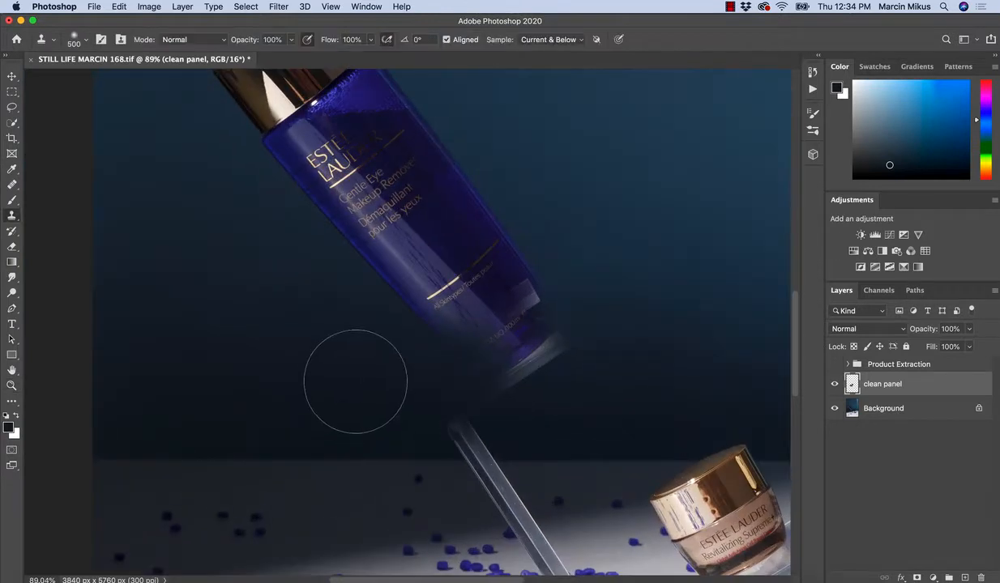
Clone freshly sampled backdrop over the shelf remnants and the bottle's base on the clean panel layer.
alt+click(366, 372)
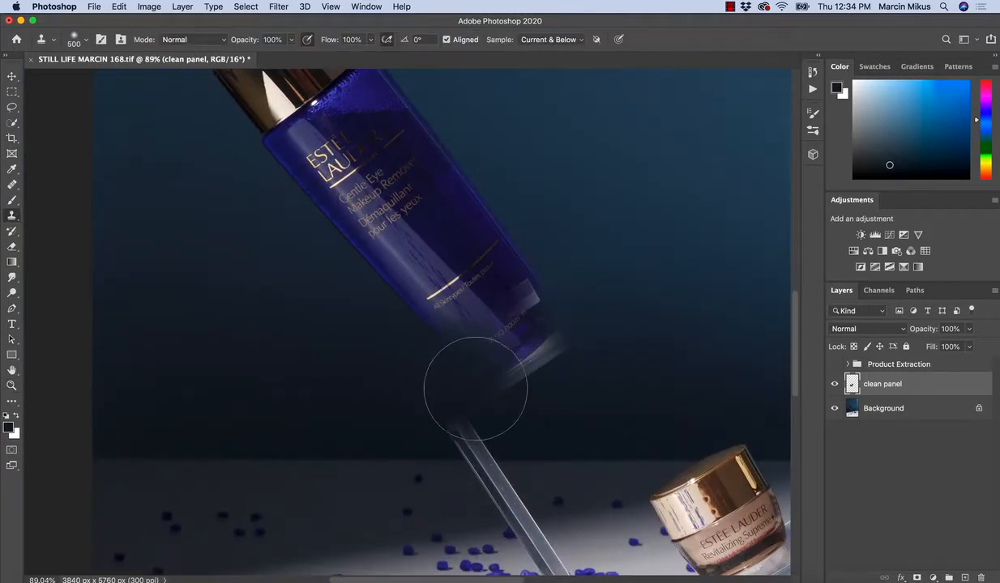
mouse_move(481, 378)
mouse_down()
mouse_move(622, 375)
mouse_move(549, 370)
mouse_move(568, 366)
mouse_move(529, 351)
mouse_move(550, 364)
mouse_up()
alt+click(622, 375)
alt+click(366, 358)
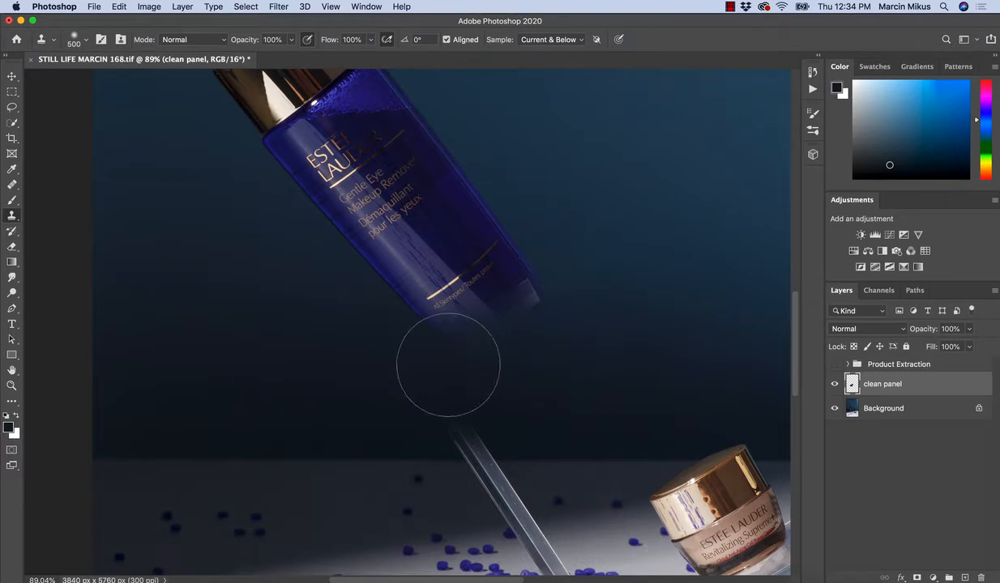
mouse_move(431, 352)
mouse_down()
mouse_move(447, 351)
mouse_move(438, 352)
mouse_up()
Even out the cloned backdrop beside the bottle with the Clone Stamp brush enlarged to 800, and show the Product Extraction group again.
key(z)
drag(436, 428, 407, 444)
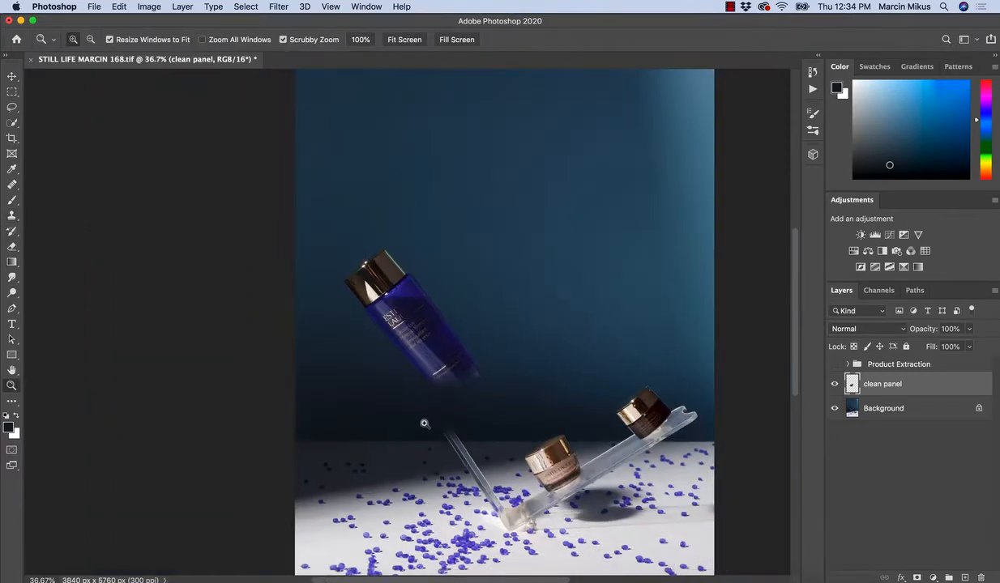
drag(532, 378, 583, 398)
key(s)
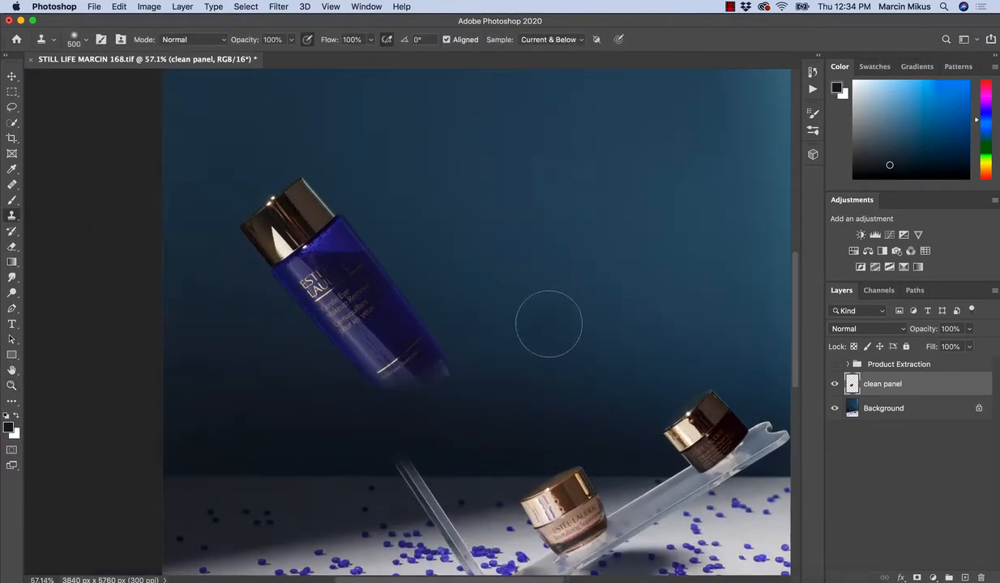
key(bracketright)
key(bracketright)
key(bracketright)
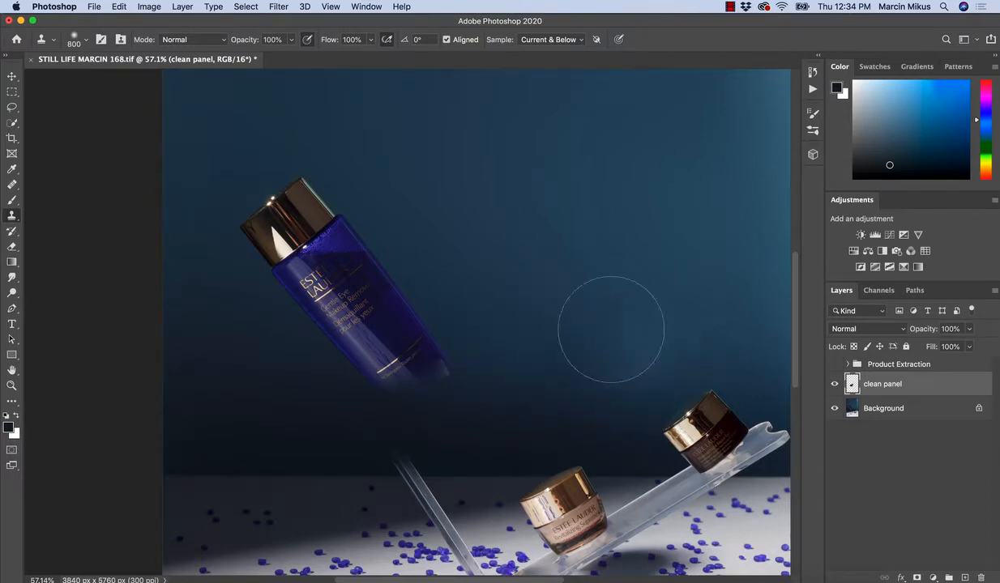
alt+click(520, 329)
mouse_move(497, 366)
mouse_down()
mouse_move(520, 373)
mouse_move(492, 361)
mouse_up()
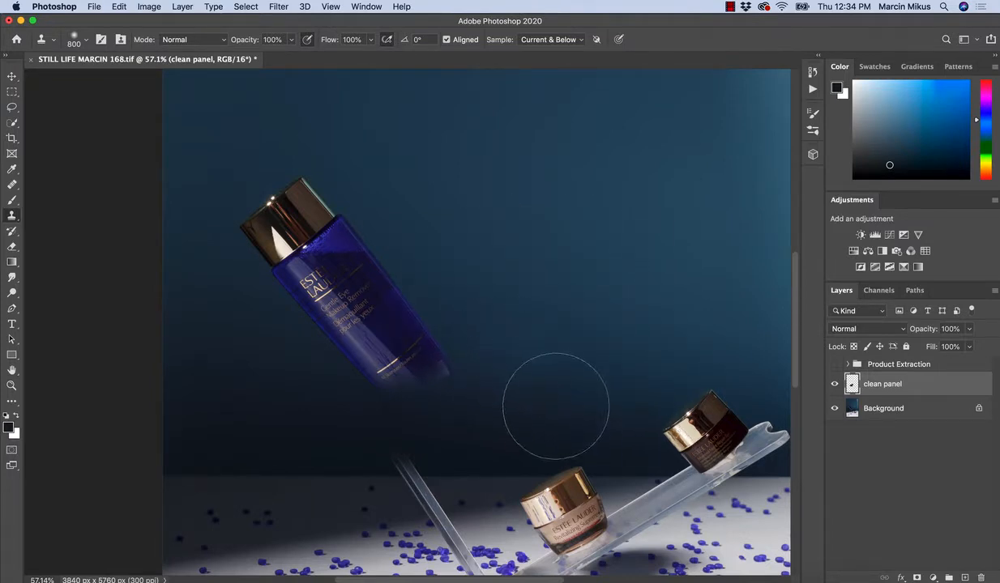
click(835, 365)
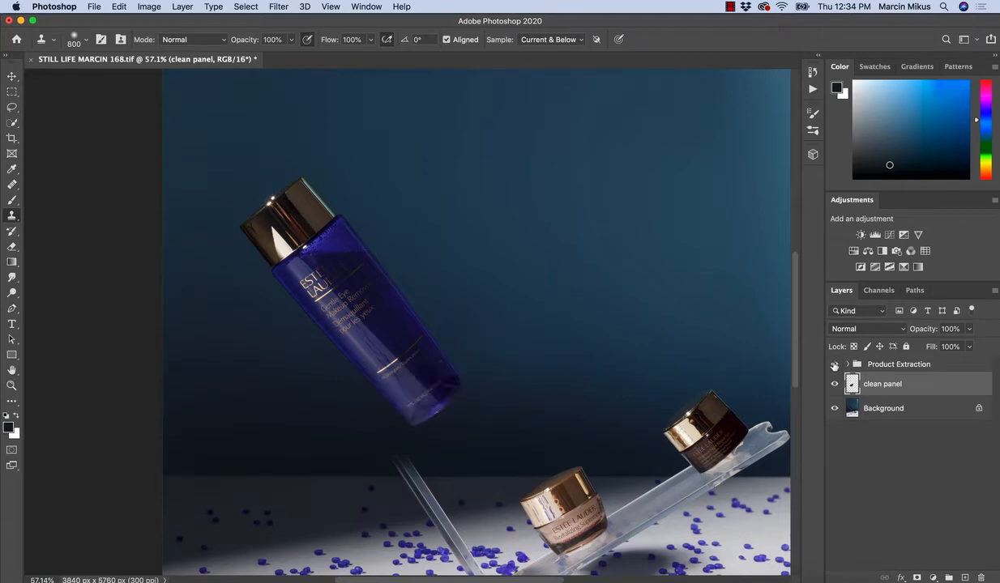
Examine the bottle's base and the cloned backdrop around it up close for leftover traces of the shelf.
mouse_move(412, 417)
mouse_down()
mouse_move(378, 418)
mouse_move(471, 444)
mouse_up()
key(z)
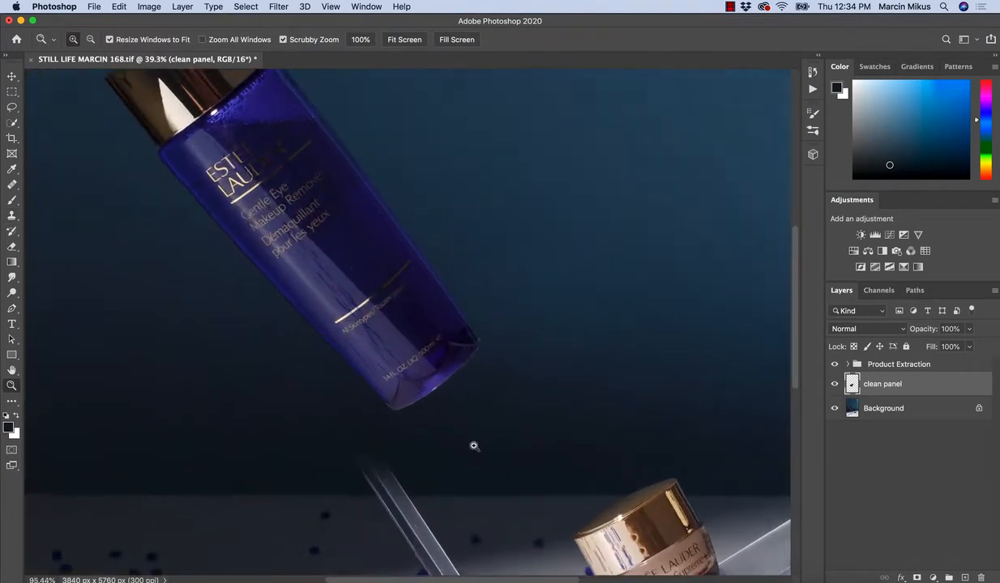
mouse_move(478, 369)
mouse_down()
mouse_move(491, 293)
mouse_move(522, 310)
mouse_up()
key(s)
key(z)
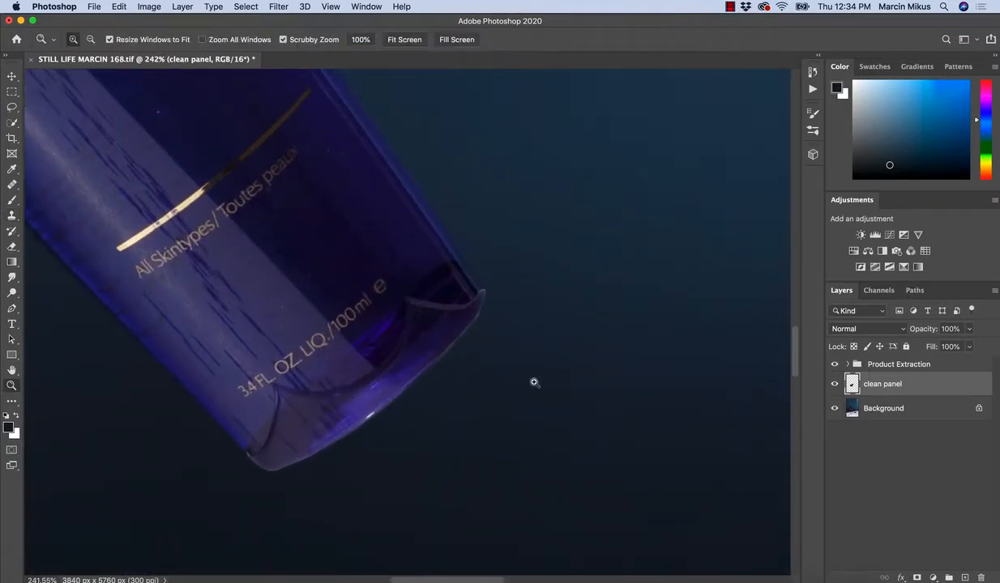
mouse_move(533, 382)
mouse_down()
mouse_move(518, 400)
mouse_move(376, 416)
mouse_up()
key(s)
key(z)
key(s)
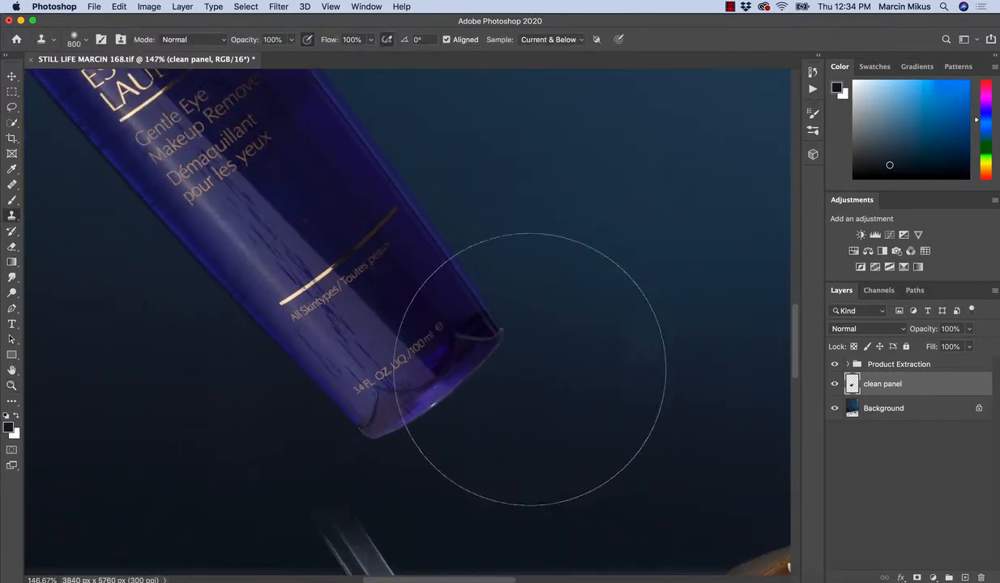
key(z)
mouse_move(489, 366)
mouse_down()
mouse_move(524, 369)
mouse_move(533, 277)
mouse_up()
key(s)
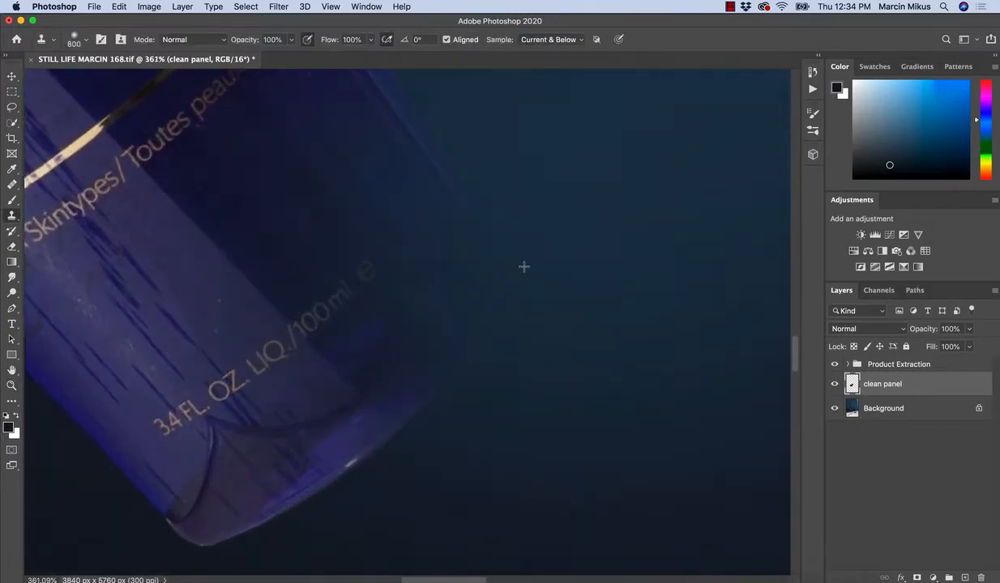
key(z)
drag(504, 335, 468, 363)
mouse_move(311, 454)
mouse_down()
mouse_move(355, 464)
mouse_move(312, 465)
mouse_up()
key(s)
key(z)
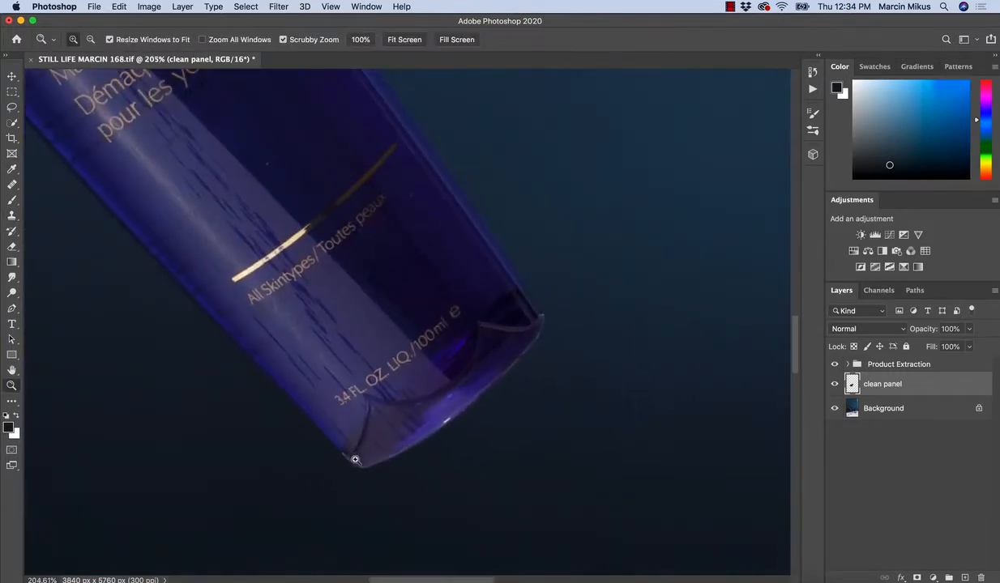
drag(386, 455, 354, 450)
key(s)
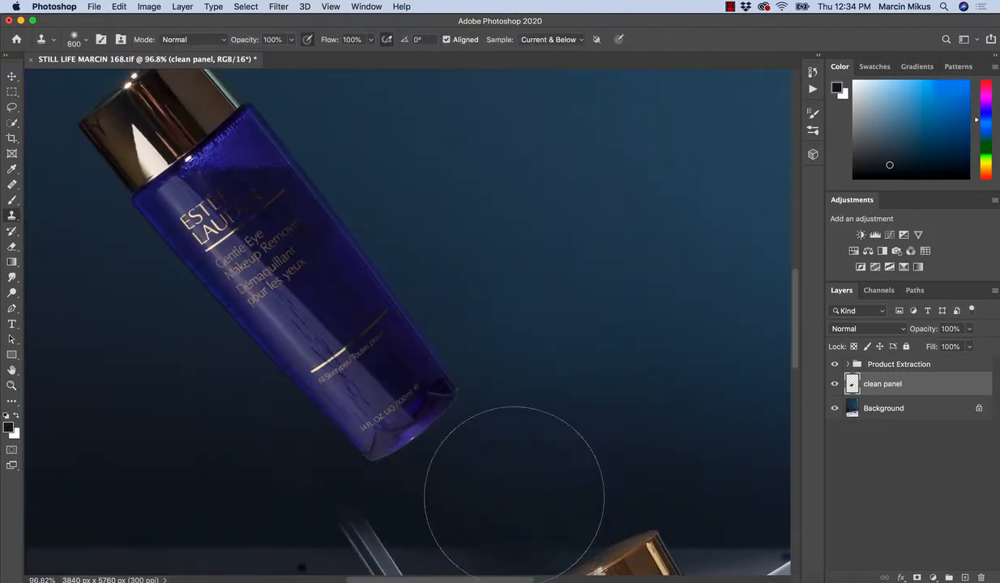
drag(506, 472, 591, 335)
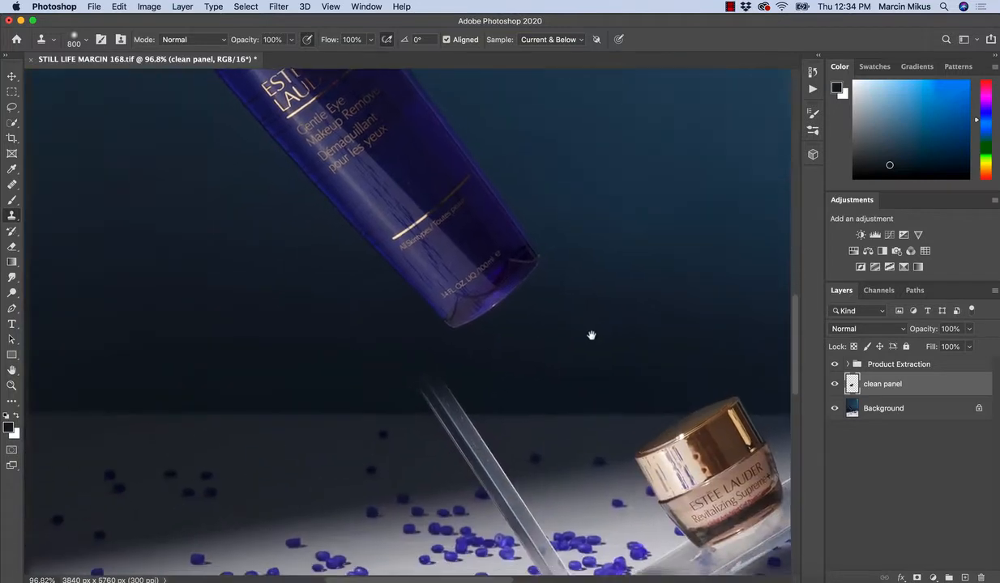
Try to clone dark backdrop over the upper tip of the acrylic leg with the Clone Stamp brush at 400.
key(bracketleft)
key(bracketleft)
key(bracketleft)
key(bracketleft)
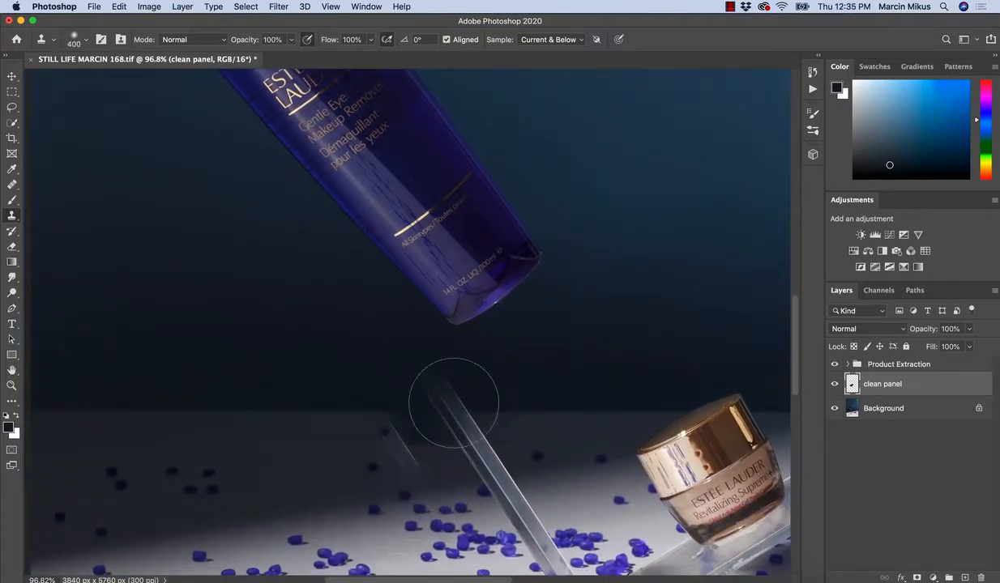
alt+click(510, 392)
click(451, 386)
key(super+z)
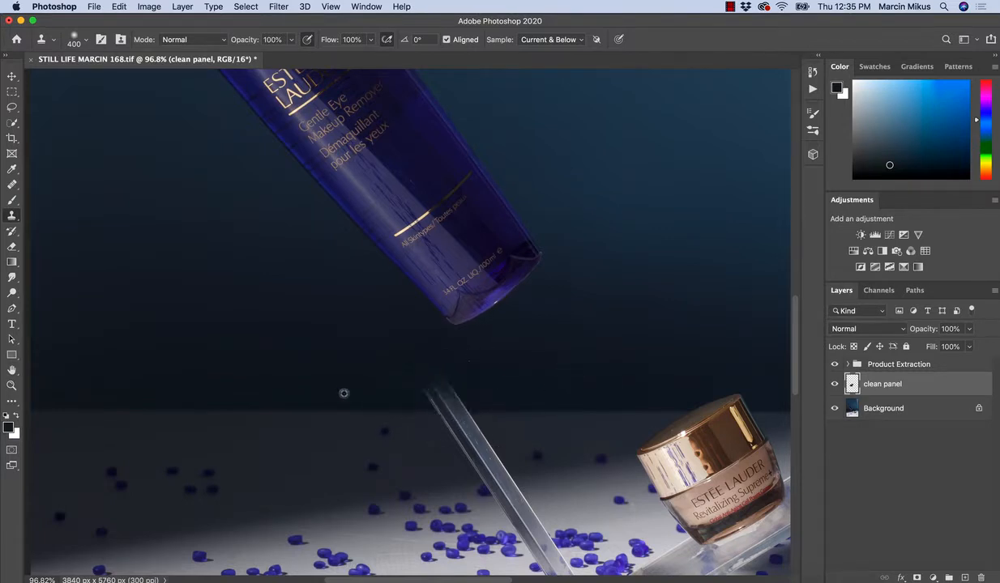
Clone the dark backdrop over the tip of the acrylic leg above the horizon with the Clone Stamp brush at 175.
key(bracketleft)
key(bracketleft)
key(bracketleft)
key(bracketleft)
alt+click(379, 368)
mouse_move(459, 381)
mouse_down()
mouse_move(415, 375)
mouse_move(440, 377)
mouse_up()
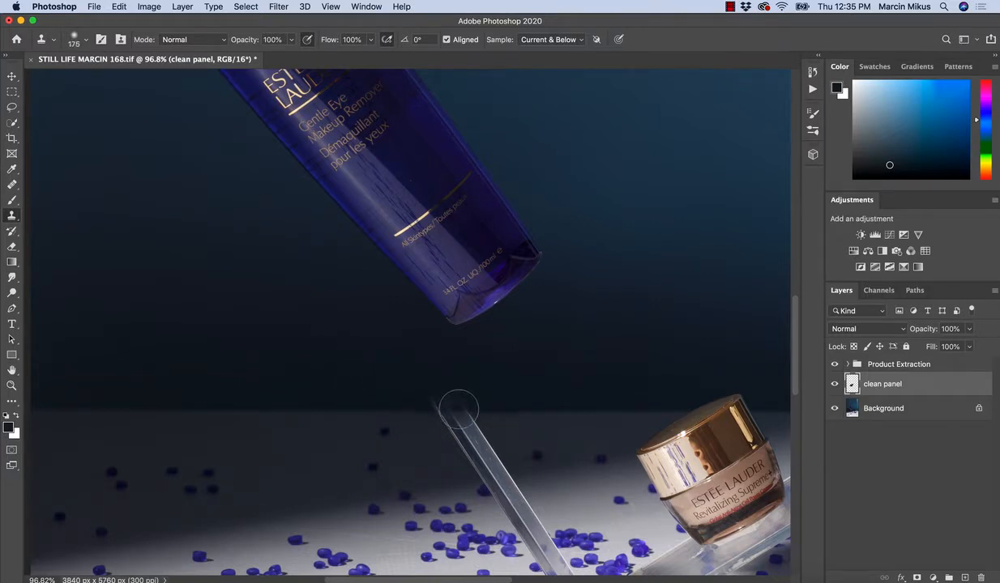
Try to clone backdrop over the leg where it crosses the horizon line.
drag(459, 410, 433, 383)
alt+click(459, 377)
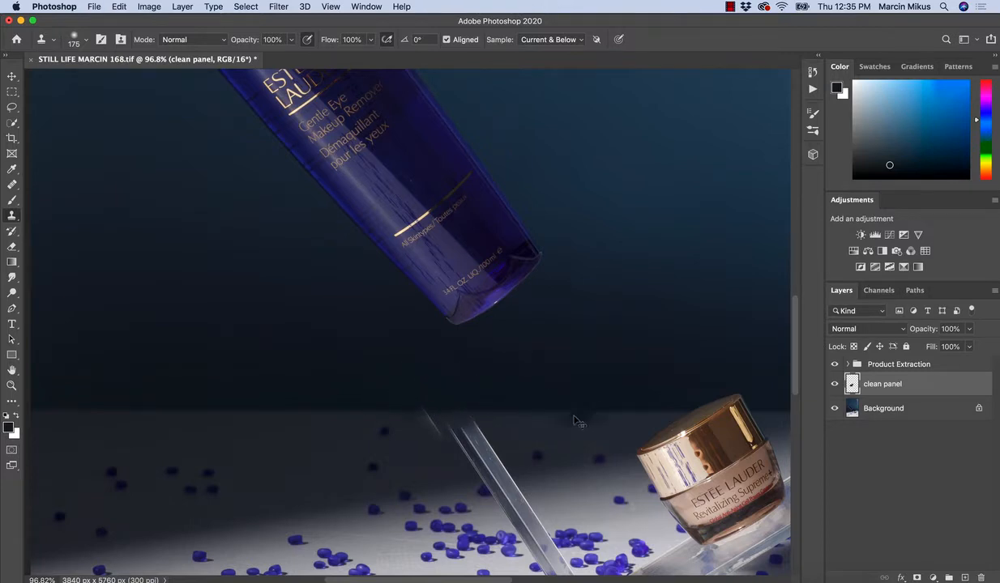
key(super+z)
Hide the Product Extraction group and clone the horizon edge over the acrylic leg with the Clone Stamp brush at 300.
key(bracketright)
key(bracketright)
key(bracketright)
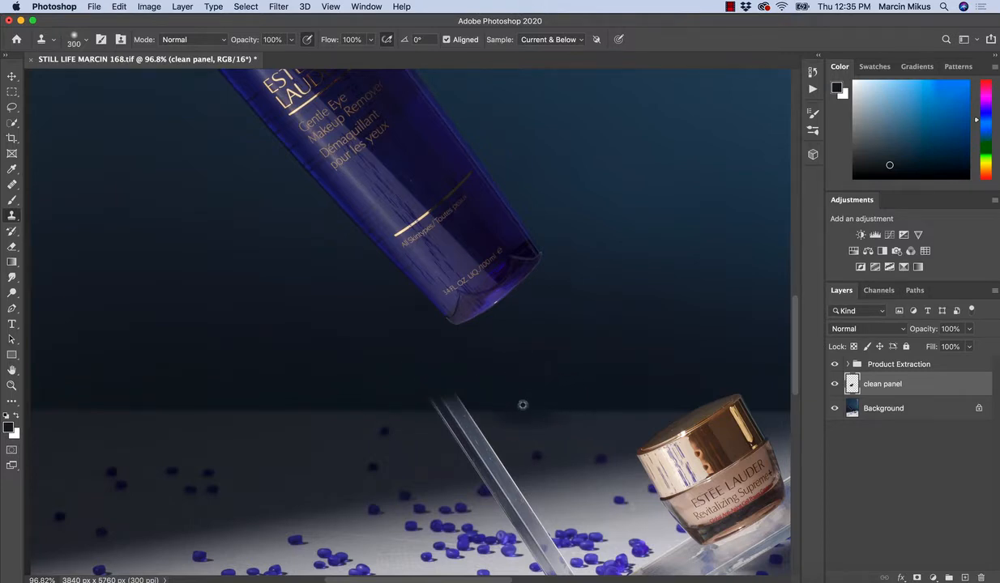
alt+click(524, 408)
click(835, 364)
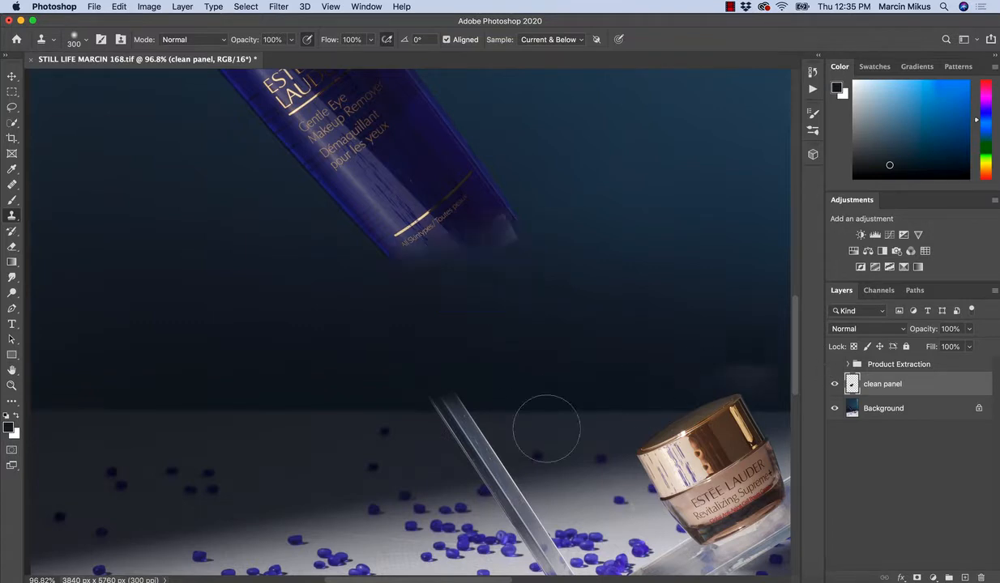
alt+click(522, 412)
click(450, 402)
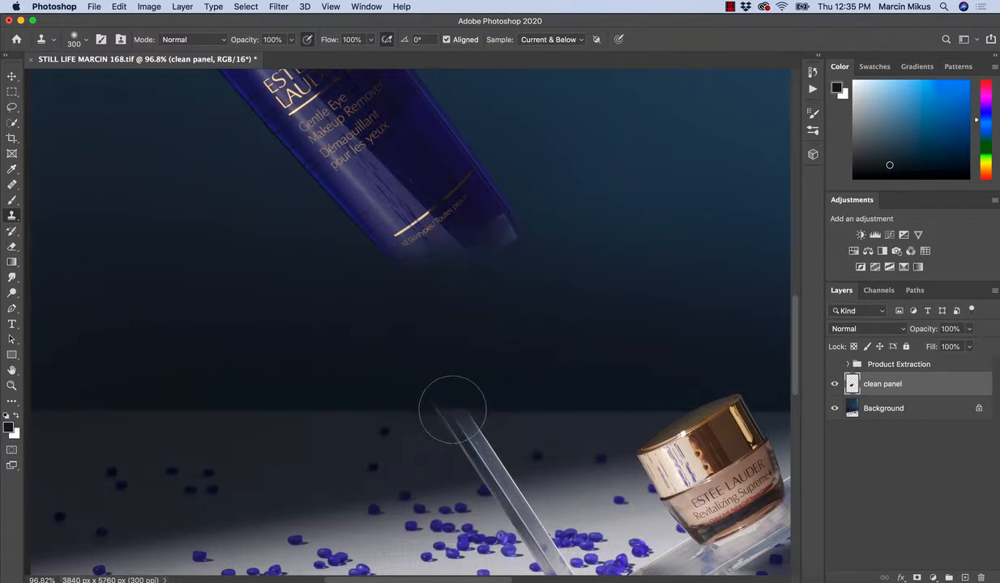
alt+click(557, 411)
click(444, 415)
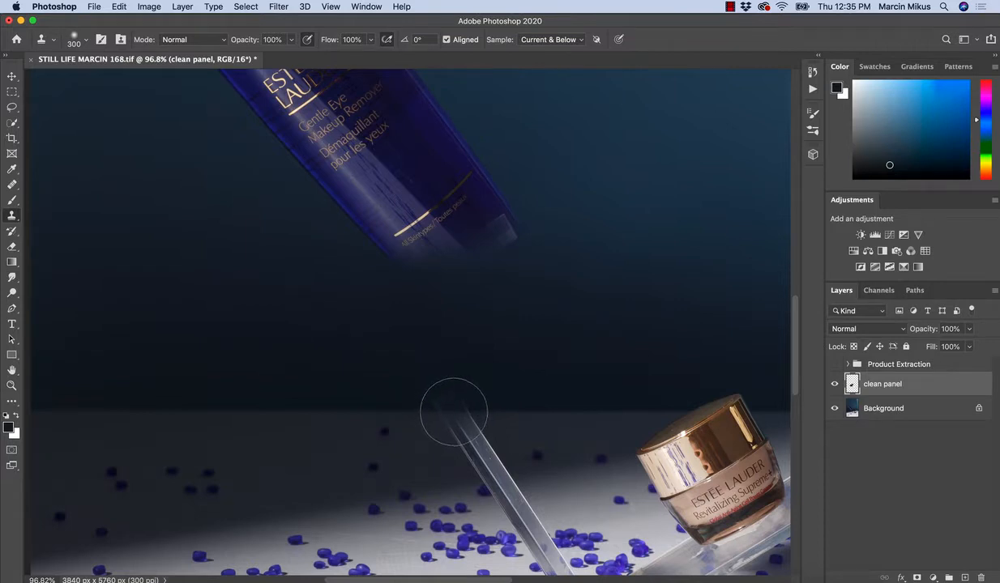
click(455, 397)
Even out the horizon line above the remaining leg by cloning a freshly sampled stretch of the edge.
key(z)
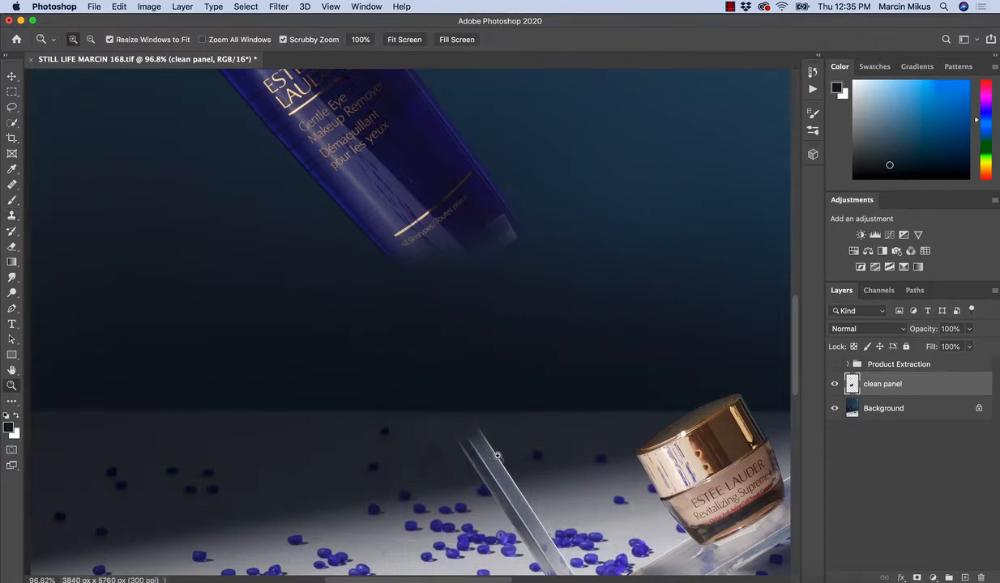
key(super+0)
drag(460, 474, 534, 467)
key(s)
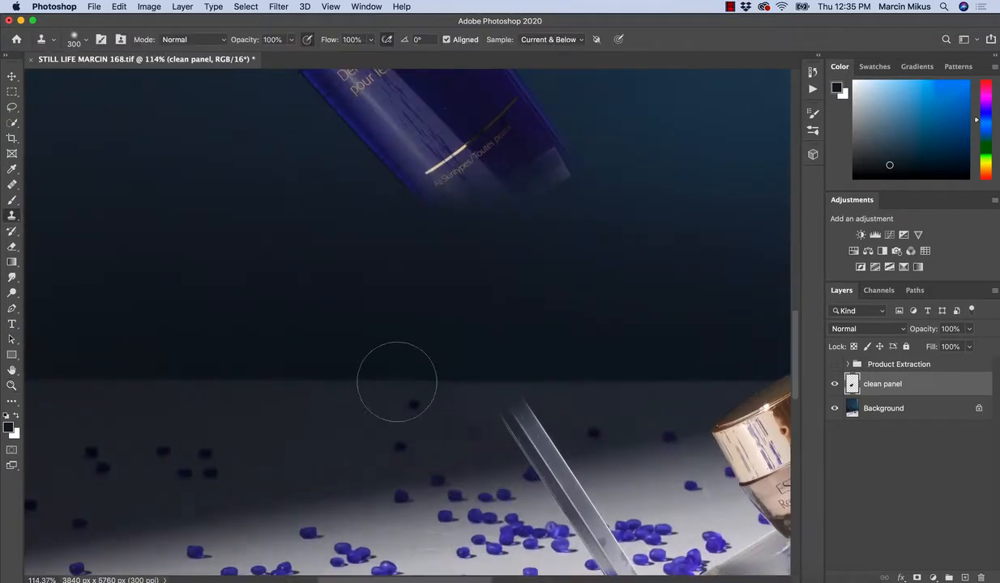
drag(467, 384, 511, 383)
alt+click(274, 381)
mouse_move(482, 383)
mouse_down()
mouse_move(531, 376)
mouse_move(521, 375)
mouse_up()
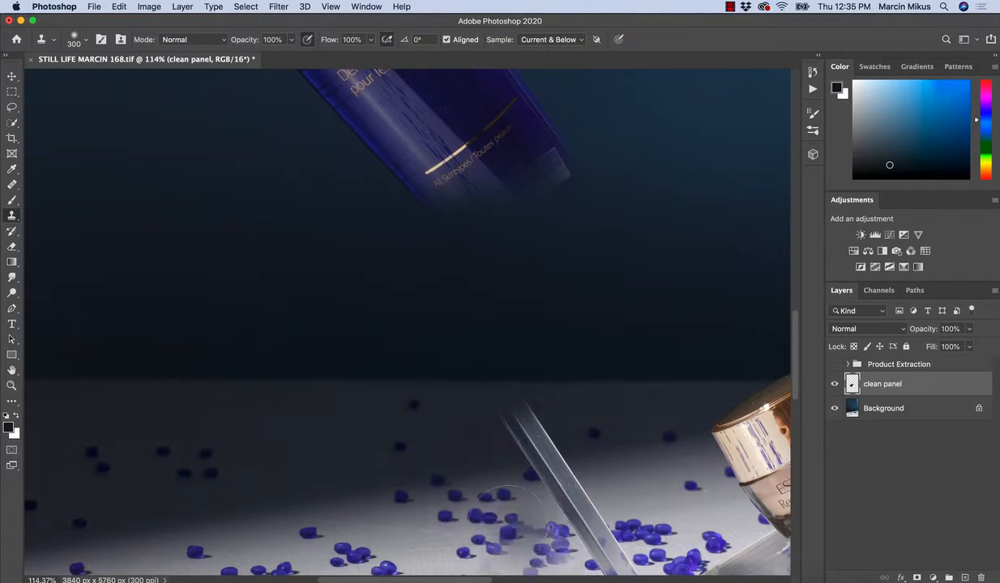
Heal the upper end of the leg just below the horizon using the Healing Brush at 125 and nearby tabletop.
key(j)
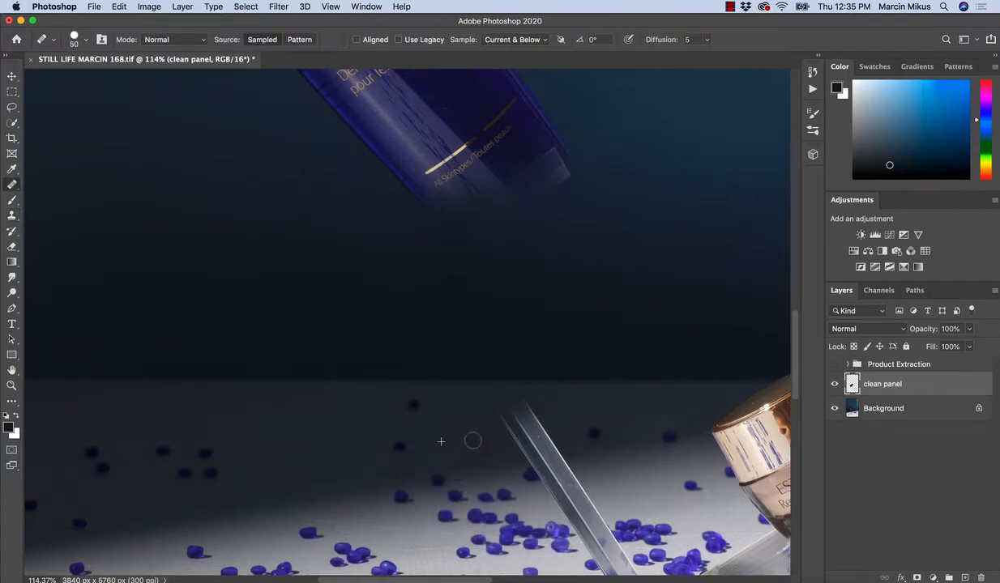
key(bracketright)
key(bracketright)
click(513, 414)
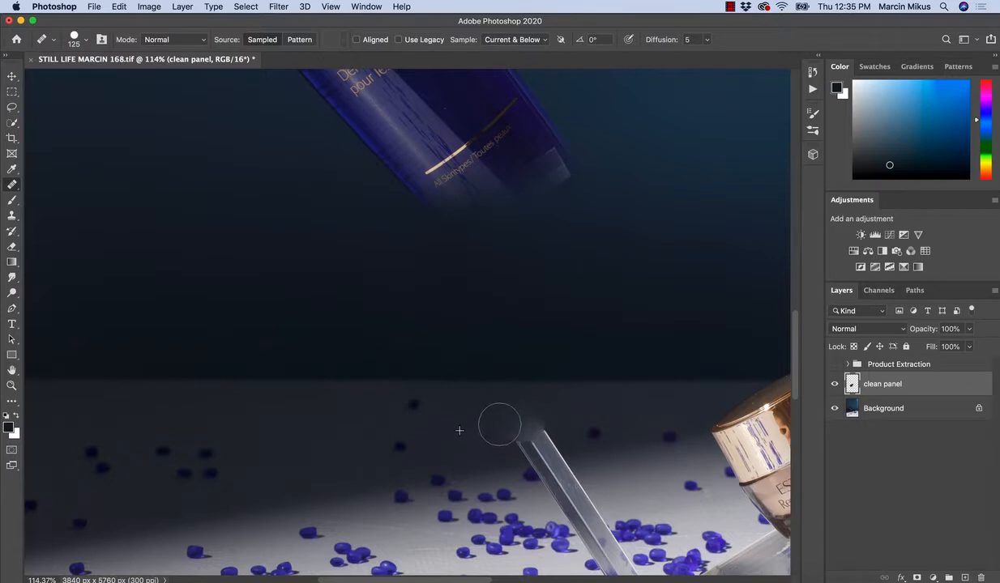
alt+click(476, 429)
mouse_move(510, 418)
mouse_down()
mouse_move(541, 429)
mouse_move(512, 412)
mouse_up()
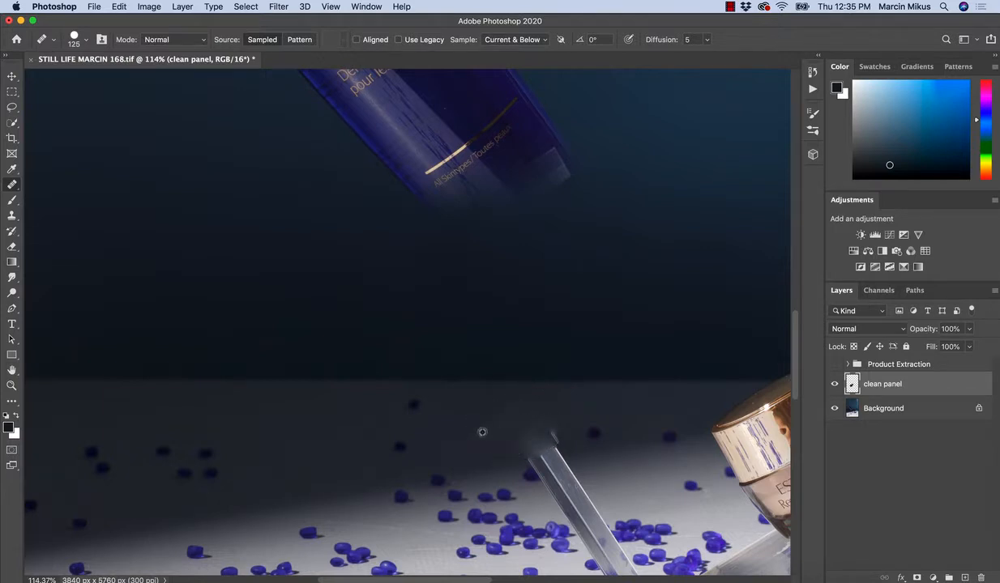
Clone shadowed tabletop over the smudge above the leg's end with the Clone Stamp brush at 200.
key(s)
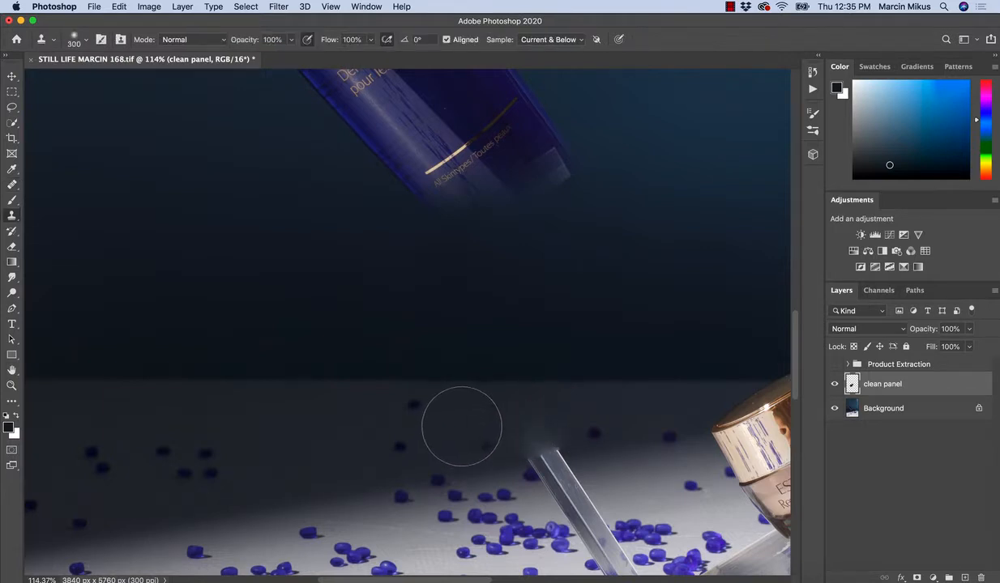
key(bracketleft)
key(bracketleft)
alt+click(501, 427)
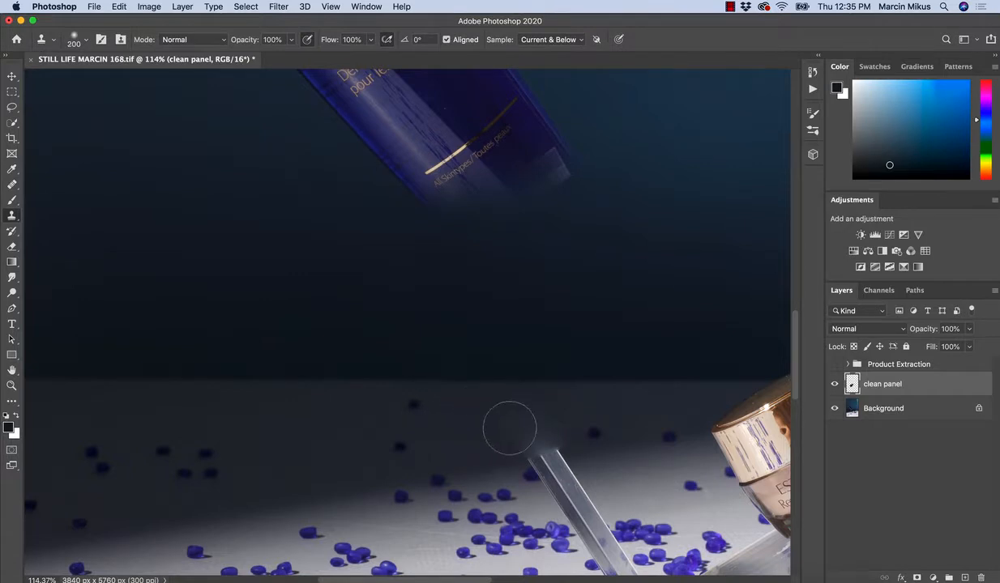
mouse_move(541, 427)
mouse_down()
mouse_move(500, 424)
mouse_move(558, 427)
mouse_move(513, 436)
mouse_up()
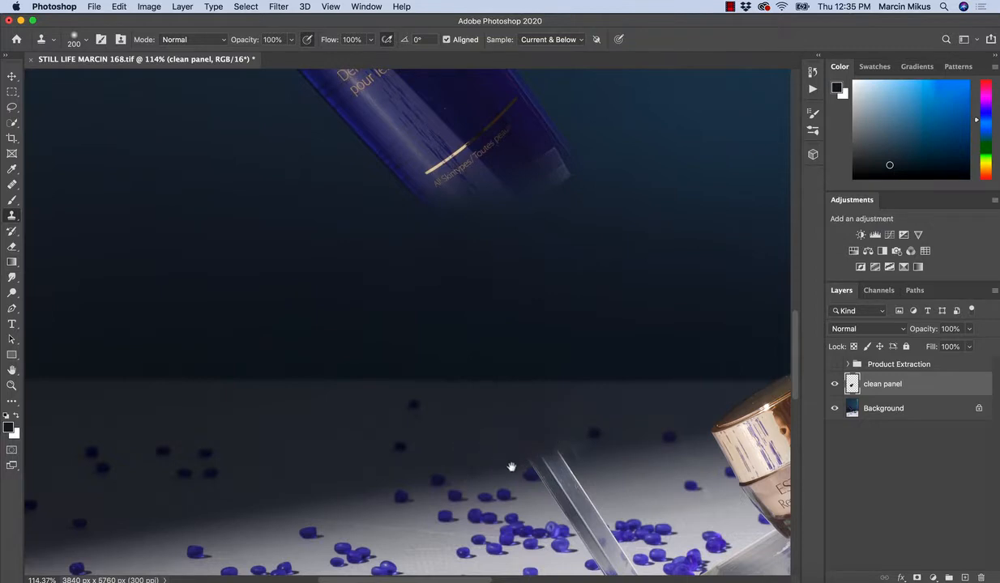
Try to clone tabletop over the leg's upper end where the shadow fades into the lit surface.
drag(524, 503, 449, 425)
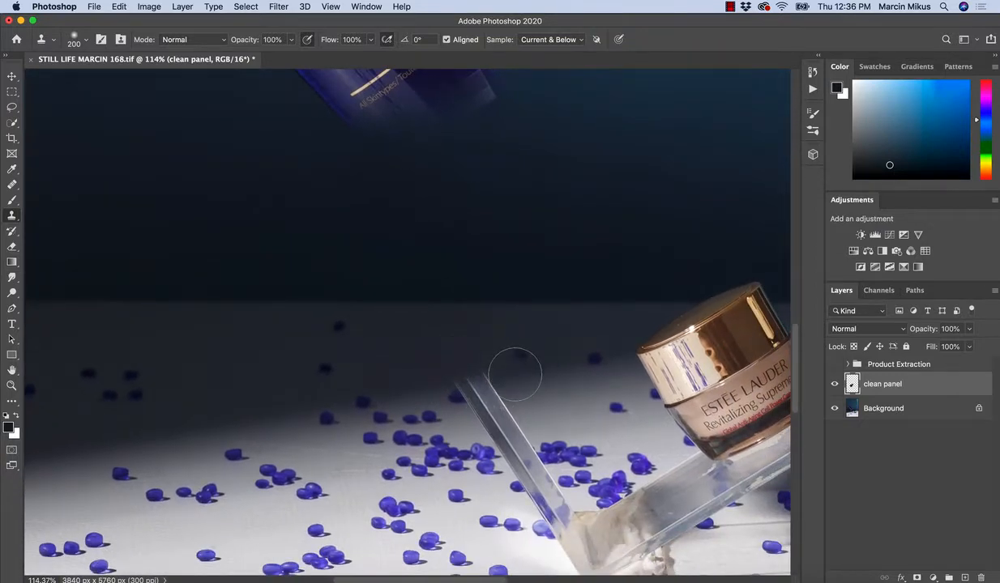
drag(515, 371, 505, 356)
key(super+z)
click(519, 354)
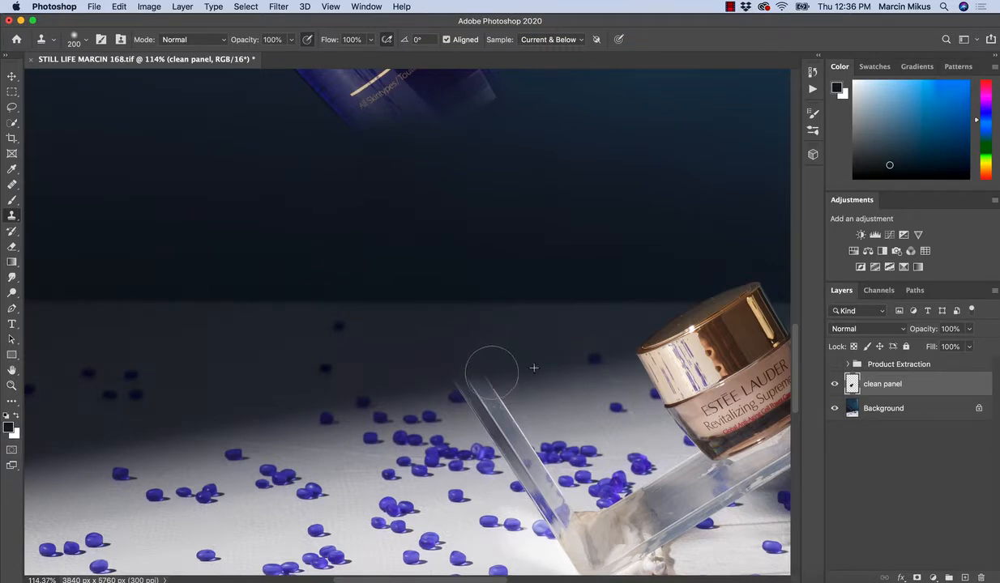
key(super+z)
Clone shadowed tabletop over both edges of the leg's upper end on the clean panel layer.
mouse_move(489, 375)
mouse_down()
mouse_move(491, 367)
mouse_move(464, 425)
mouse_move(475, 454)
mouse_move(527, 466)
mouse_up()
key(z)
key(z)
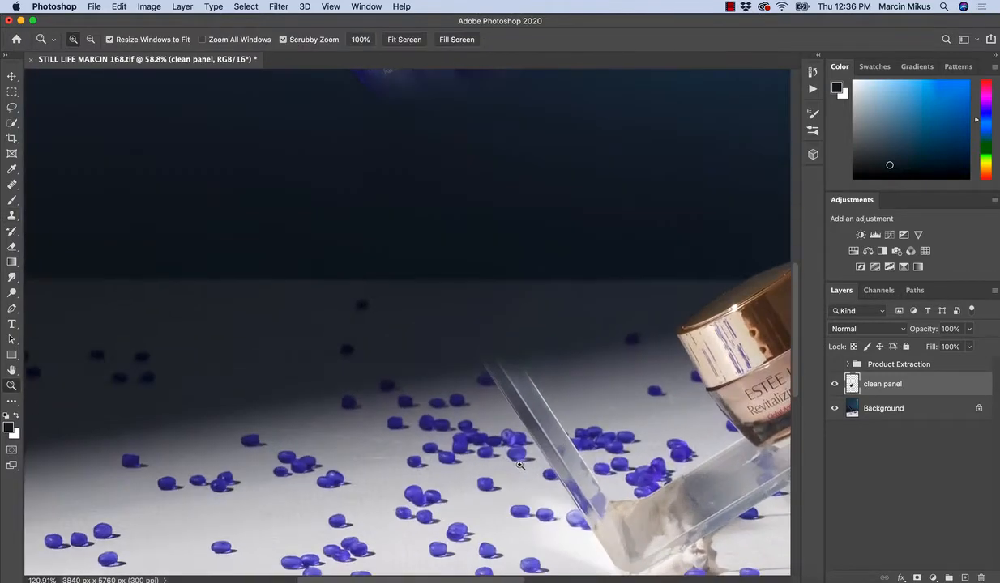
mouse_move(527, 506)
mouse_down()
mouse_move(506, 488)
mouse_move(509, 502)
mouse_move(496, 496)
mouse_up()
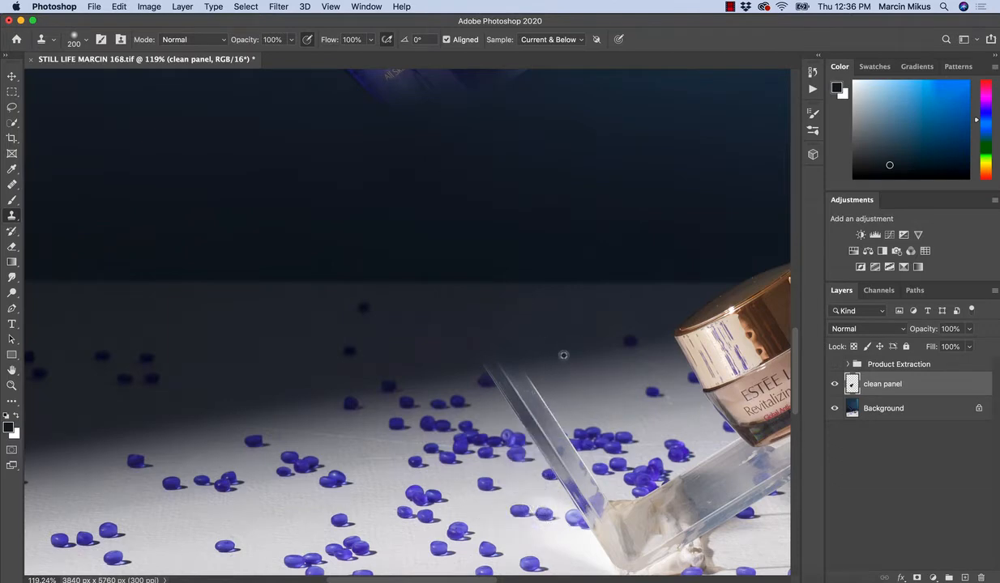
drag(484, 363, 518, 369)
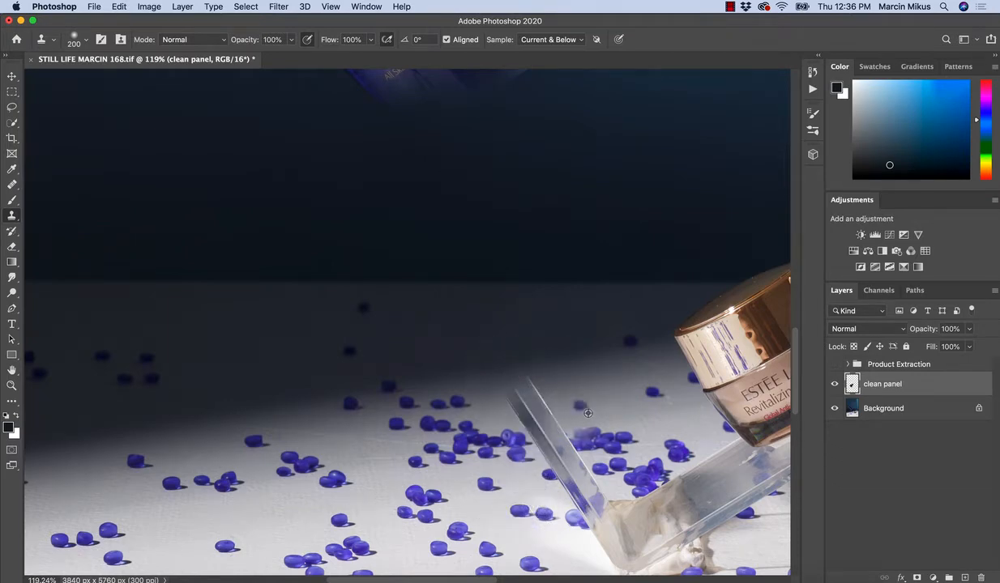
Try to remove the leg's upper section beside the beads with the Healing Brush at 175.
key(z)
drag(581, 417, 538, 426)
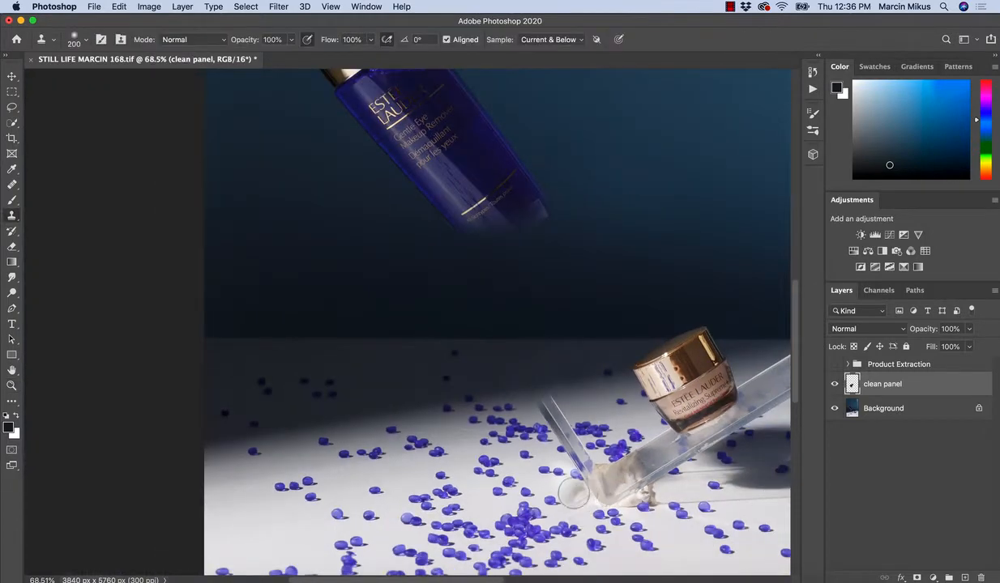
drag(589, 503, 495, 454)
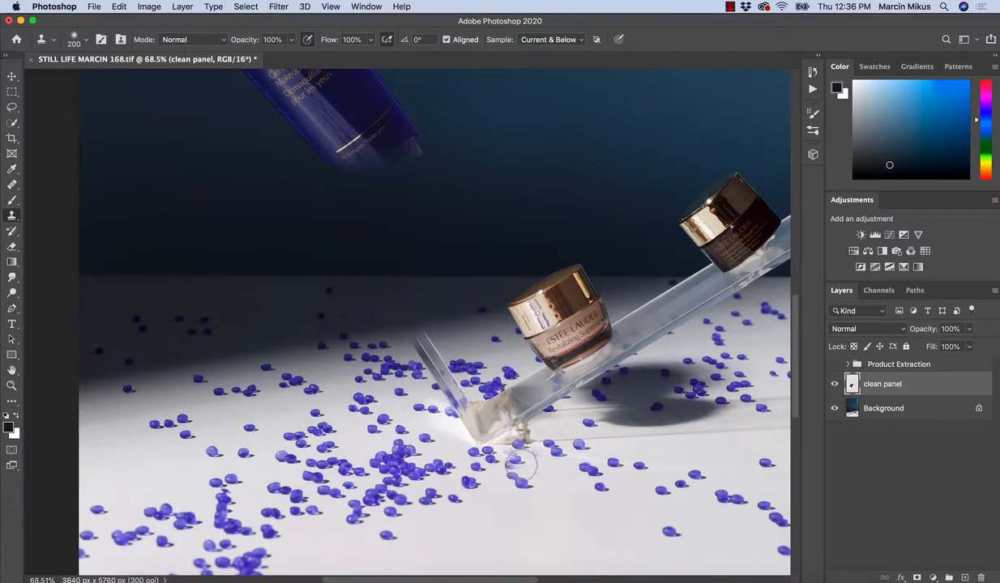
key(z)
drag(449, 353, 466, 348)
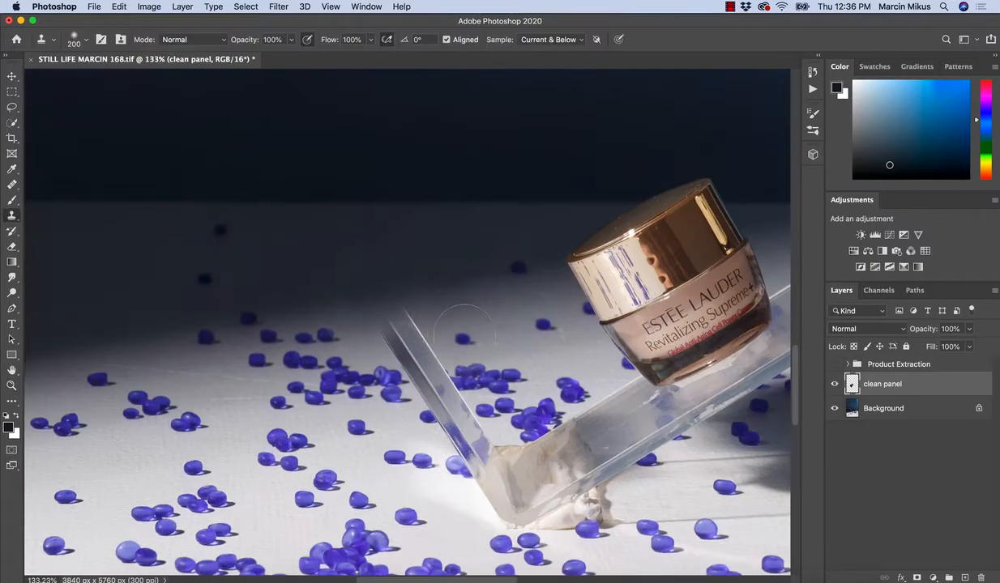
key(j)
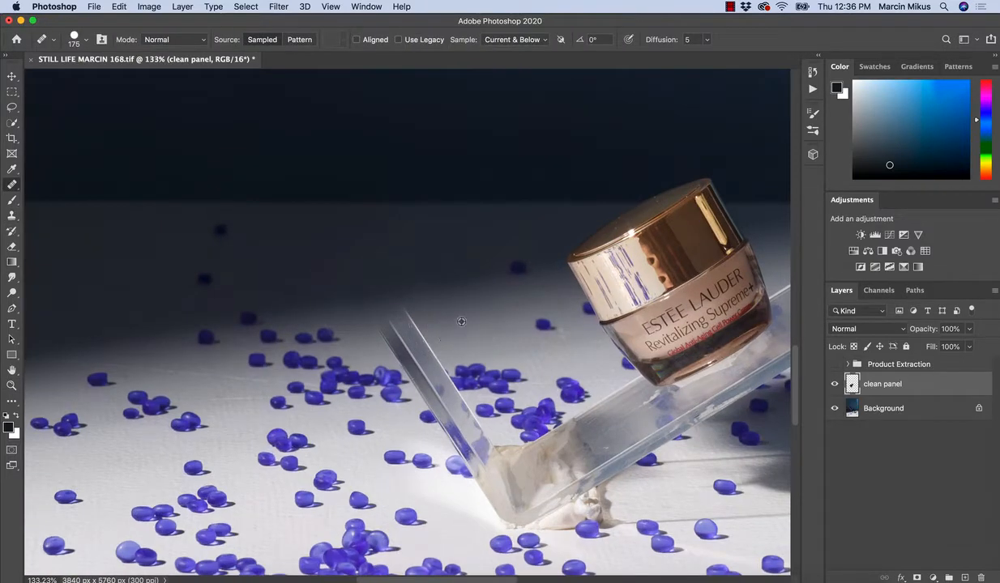
drag(390, 316, 434, 372)
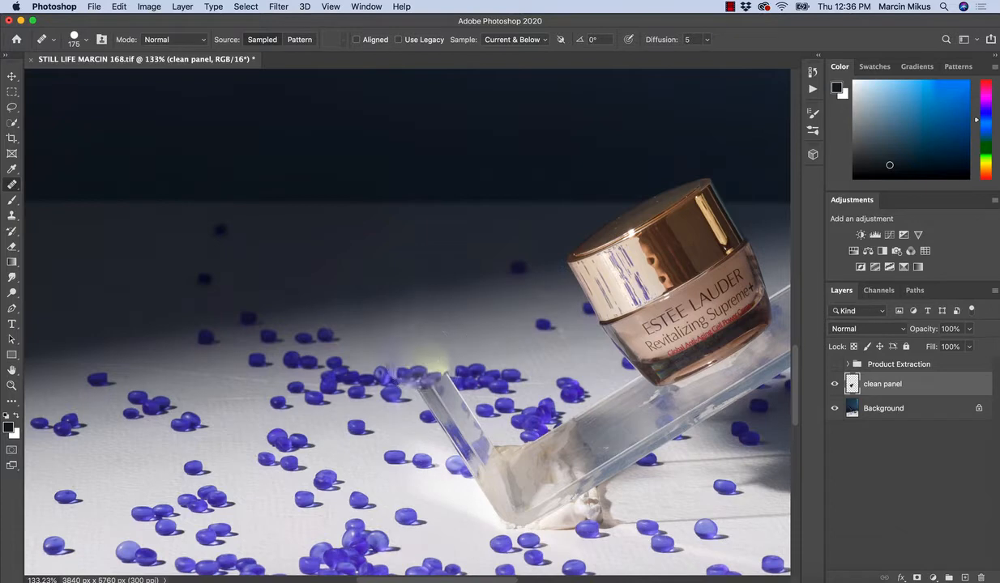
key(super+z)
mouse_move(394, 314)
mouse_down()
mouse_move(423, 348)
mouse_move(416, 362)
mouse_move(431, 391)
mouse_up()
key(super+z)
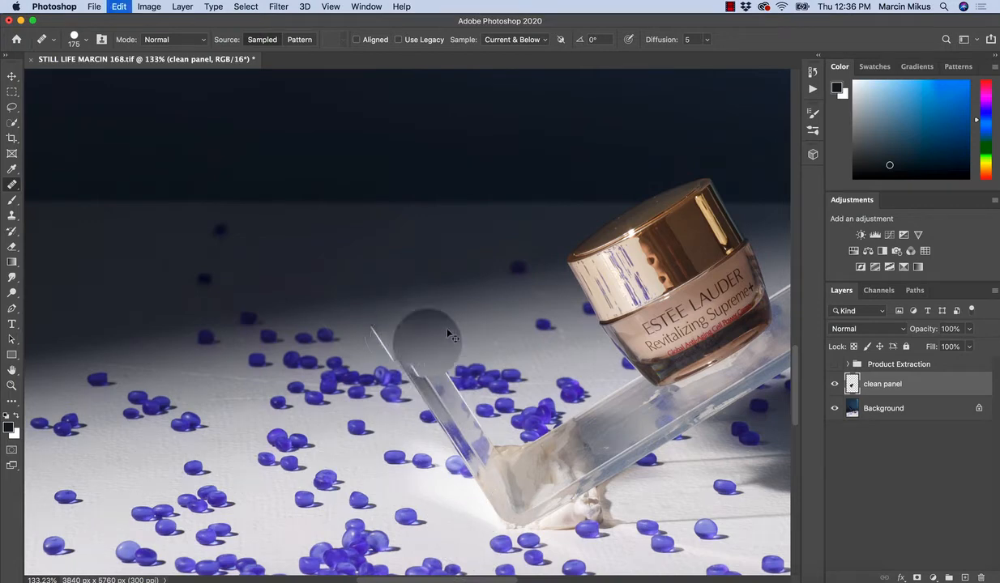
Return to the Clone Stamp at 200 and clone the shadow transition over the leg's upper end beside the bead cluster.
key(s)
drag(406, 337, 389, 319)
key(super+z)
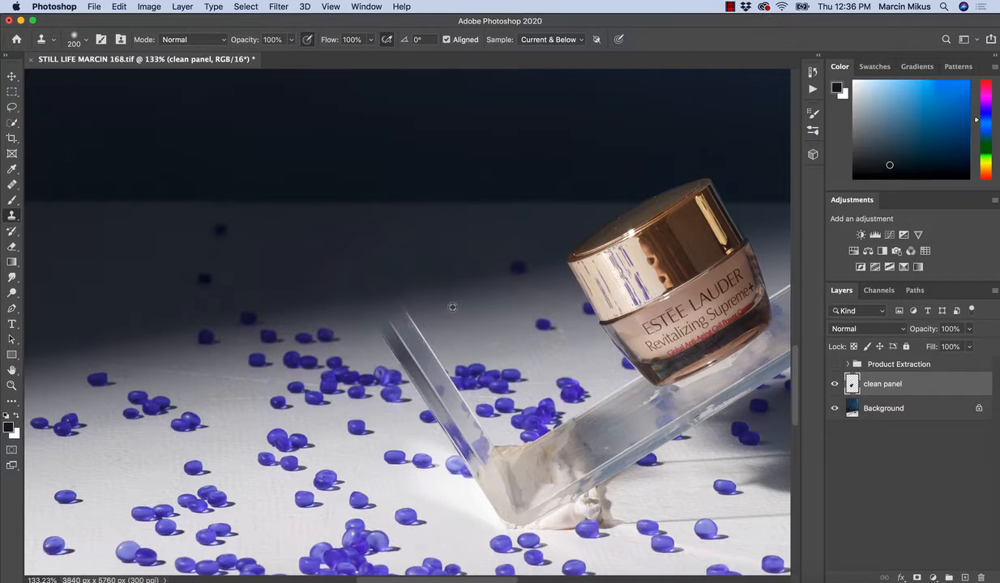
click(383, 303)
mouse_move(399, 321)
mouse_down()
mouse_move(392, 314)
mouse_move(409, 345)
mouse_move(409, 336)
mouse_up()
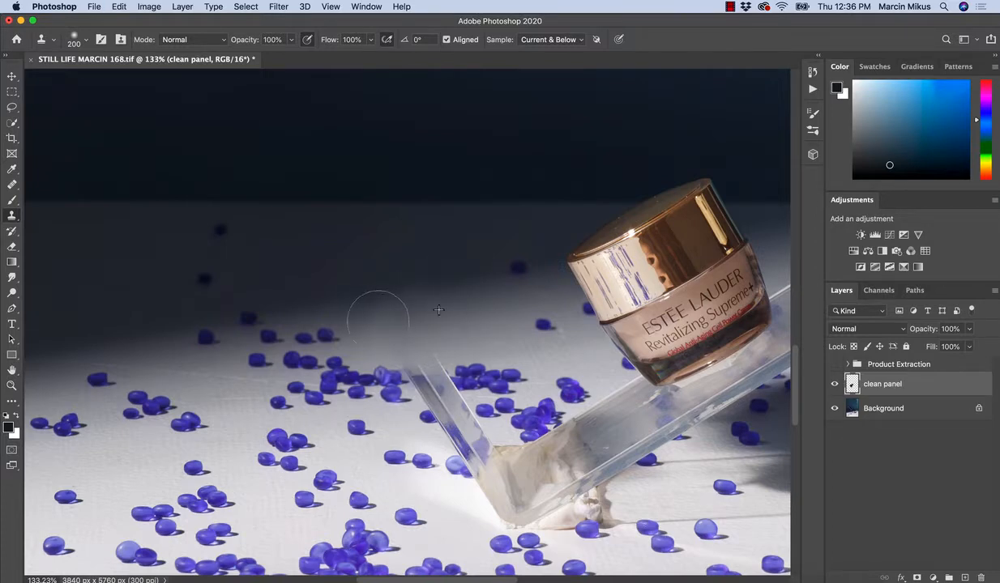
mouse_move(378, 321)
mouse_down()
mouse_move(374, 307)
mouse_move(389, 302)
mouse_up()
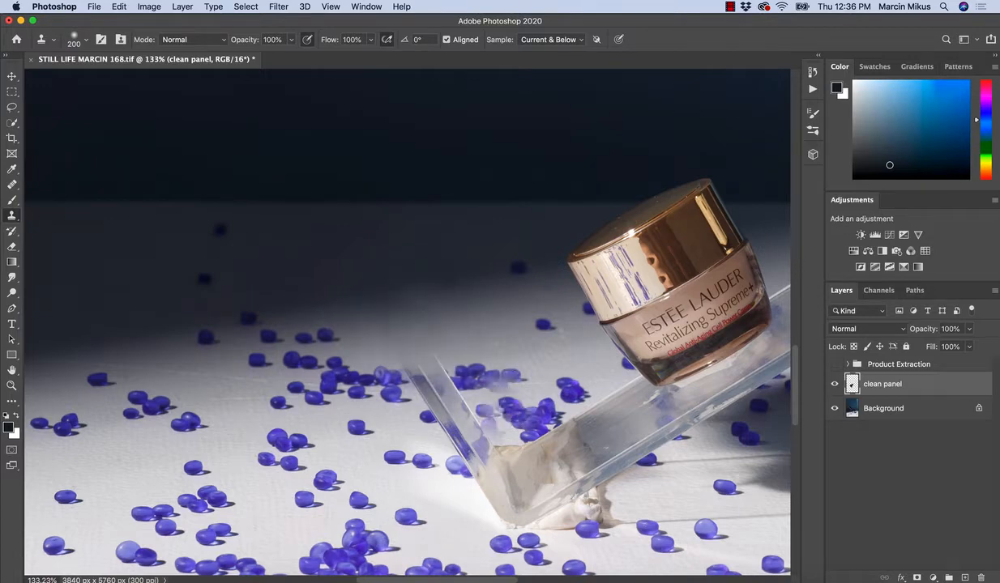
Try to clone tabletop over the lower leg and the panel's bent corner.
mouse_move(442, 389)
mouse_down()
mouse_move(468, 416)
mouse_move(455, 438)
mouse_up()
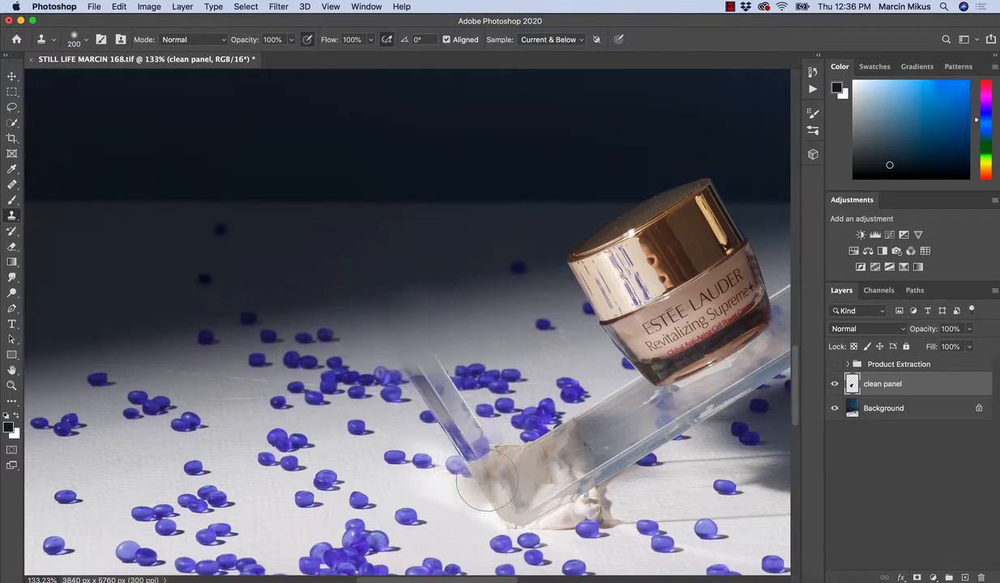
alt+click(478, 490)
mouse_move(489, 507)
mouse_down()
mouse_move(472, 497)
mouse_move(480, 509)
mouse_up()
Try to clone the neighbouring bead cluster and tabletop over the leg's upper part with the Clone Stamp at 175.
key(bracketleft)
key(bracketleft)
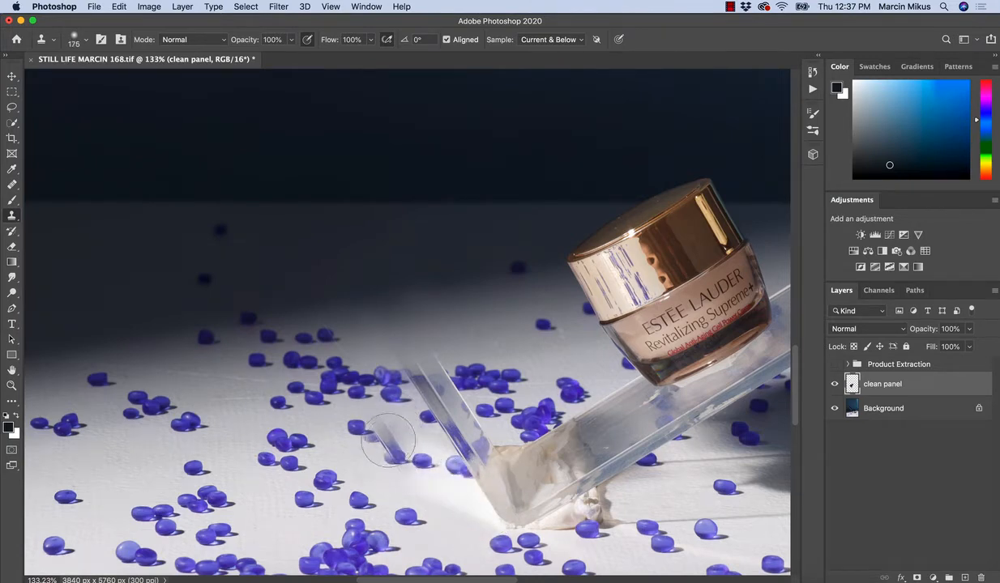
key(bracketright)
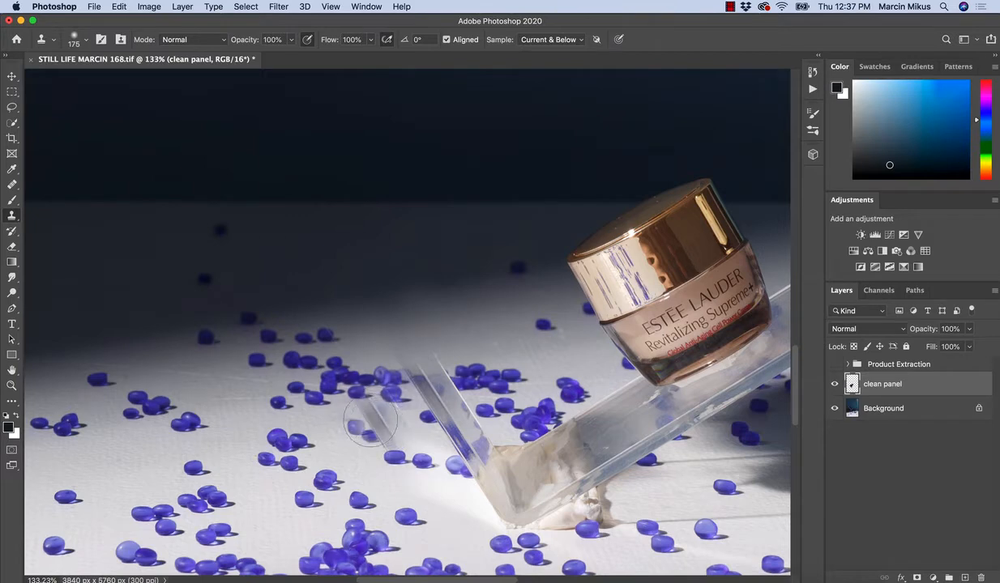
alt+click(355, 365)
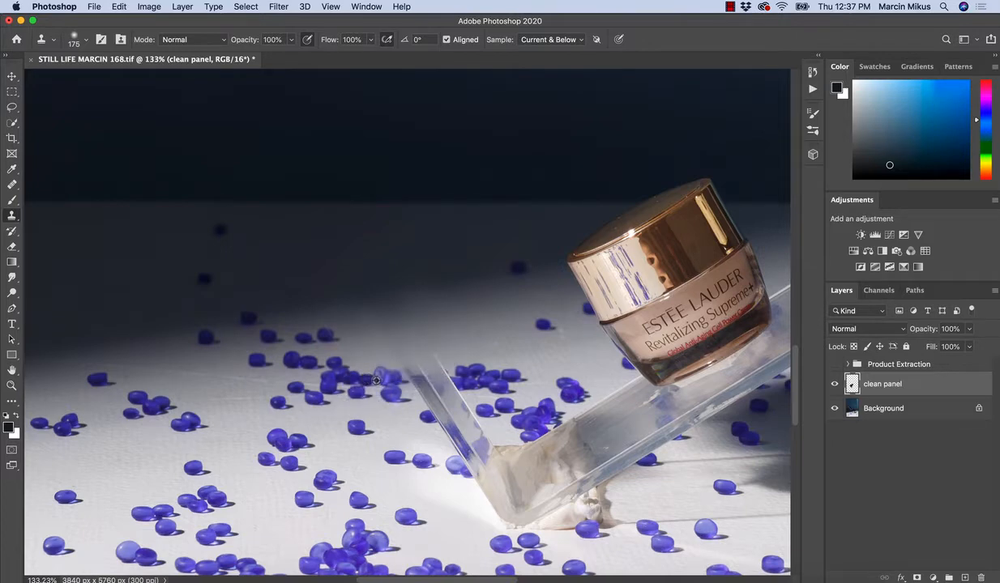
click(421, 378)
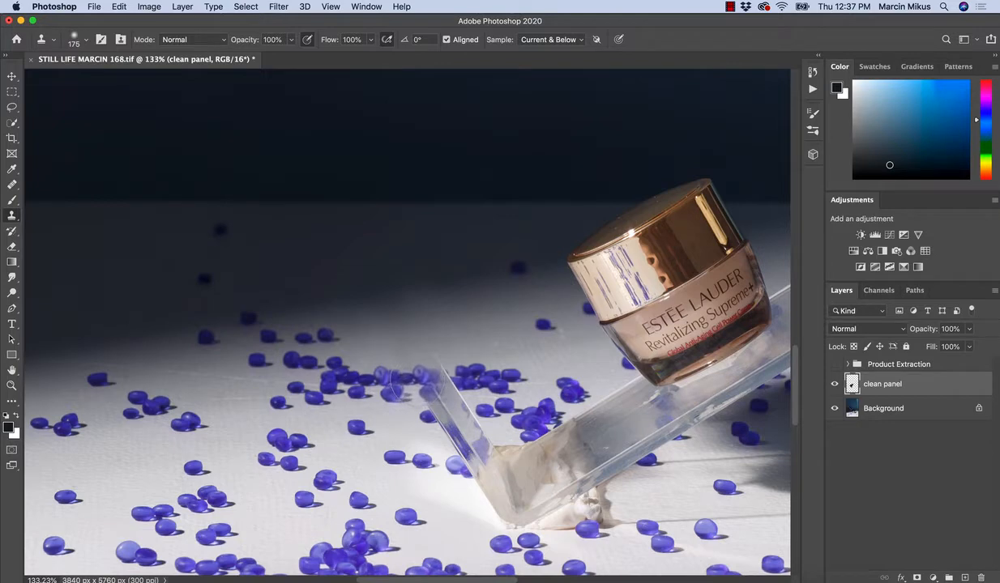
mouse_move(393, 381)
mouse_down()
mouse_move(430, 388)
mouse_move(451, 428)
mouse_up()
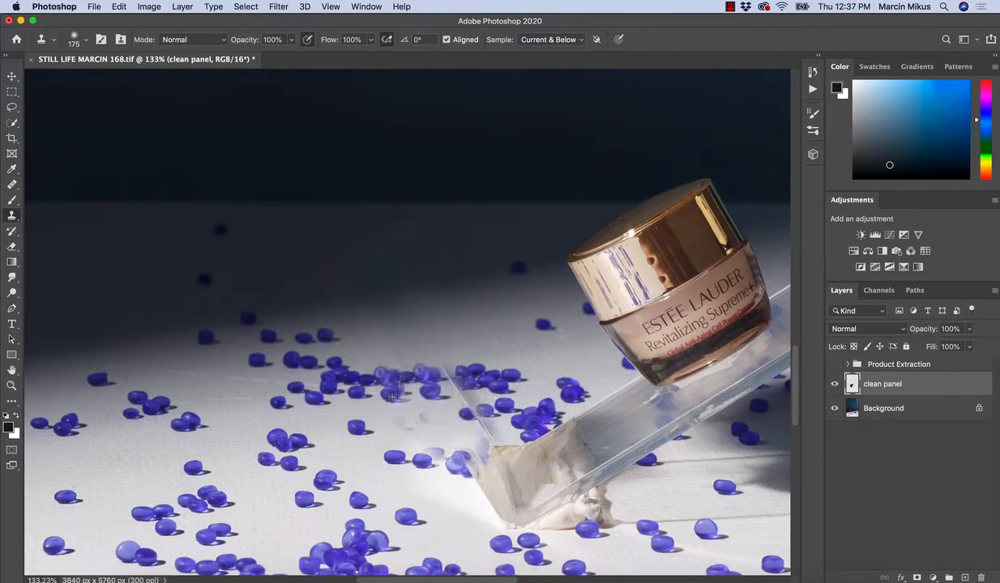
key(z)
drag(440, 477, 446, 438)
key(super+z)
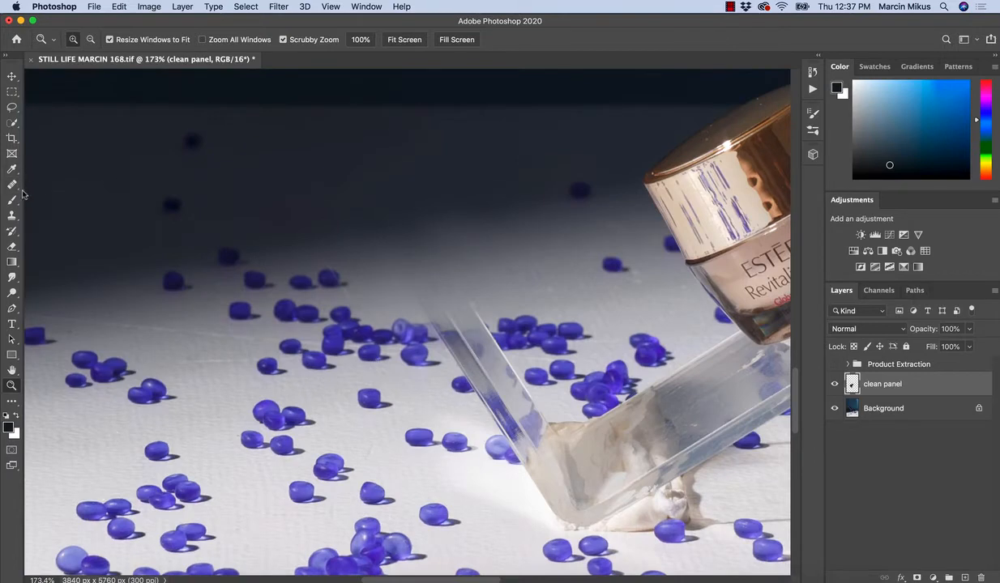
Choose the Hard Round preset for the Clone Stamp at 175 and clone beads over the leg's upper end.
key(s)
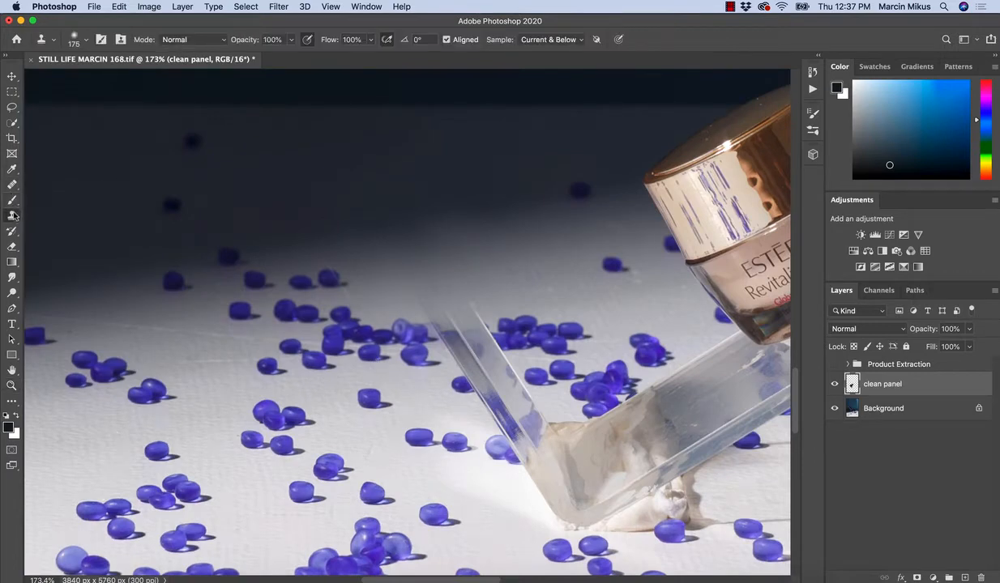
click(80, 40)
drag(149, 217, 149, 140)
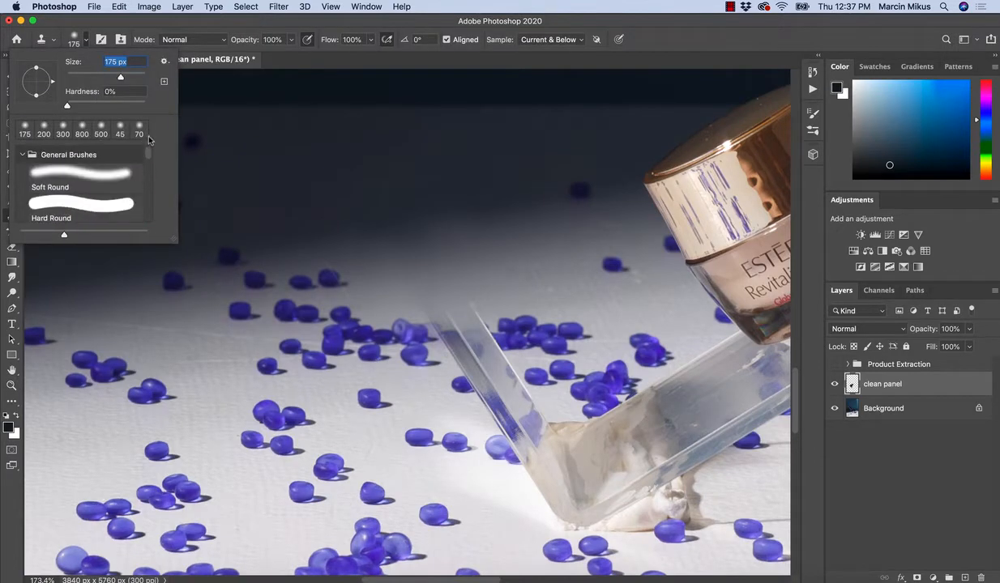
click(92, 202)
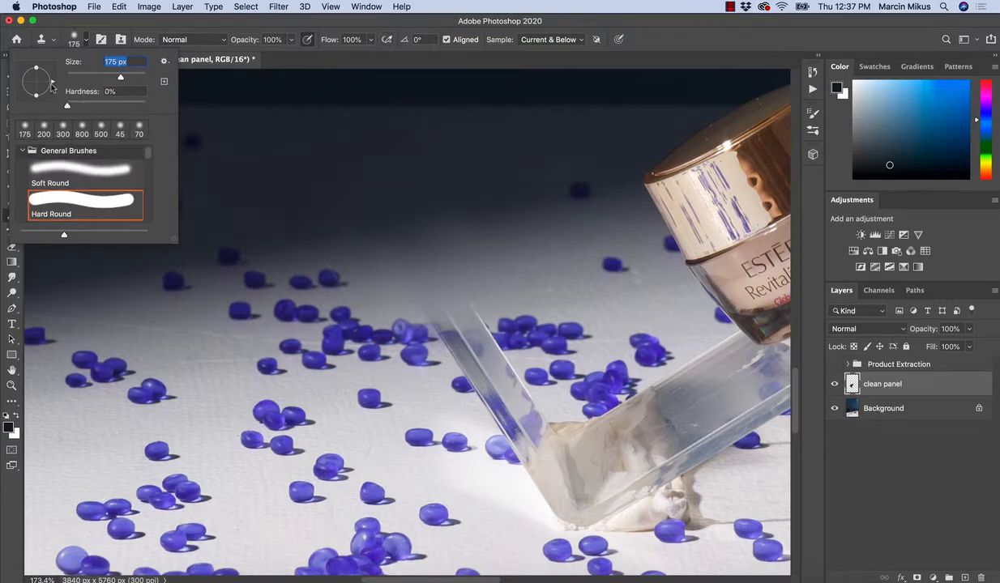
alt+click(376, 331)
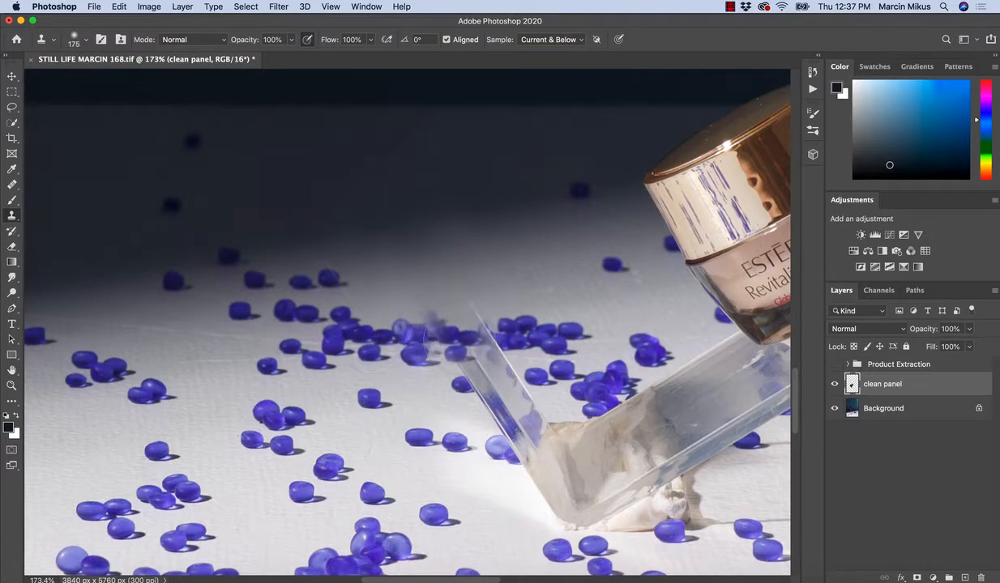
drag(460, 330, 443, 312)
Remove the two stray cloned beads above the bead row with the Healing Brush at 90.
key(z)
drag(460, 386, 395, 427)
drag(425, 375, 484, 392)
key(s)
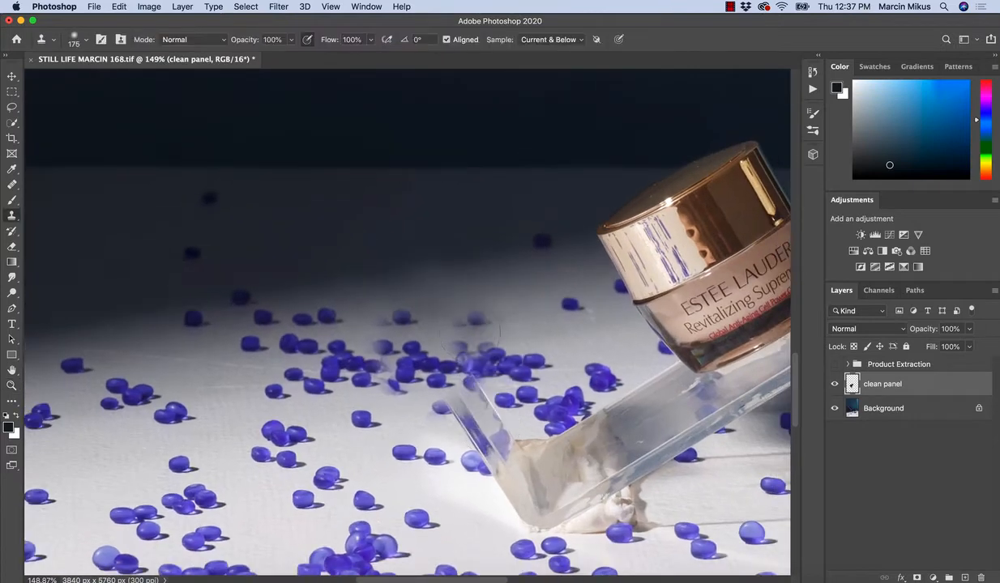
key(j)
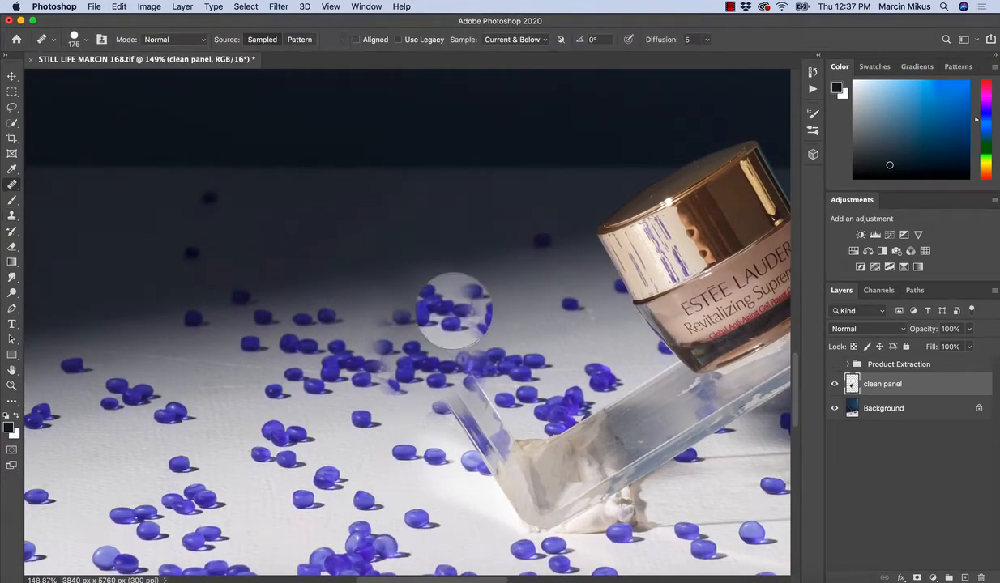
key([)
alt+click(442, 301)
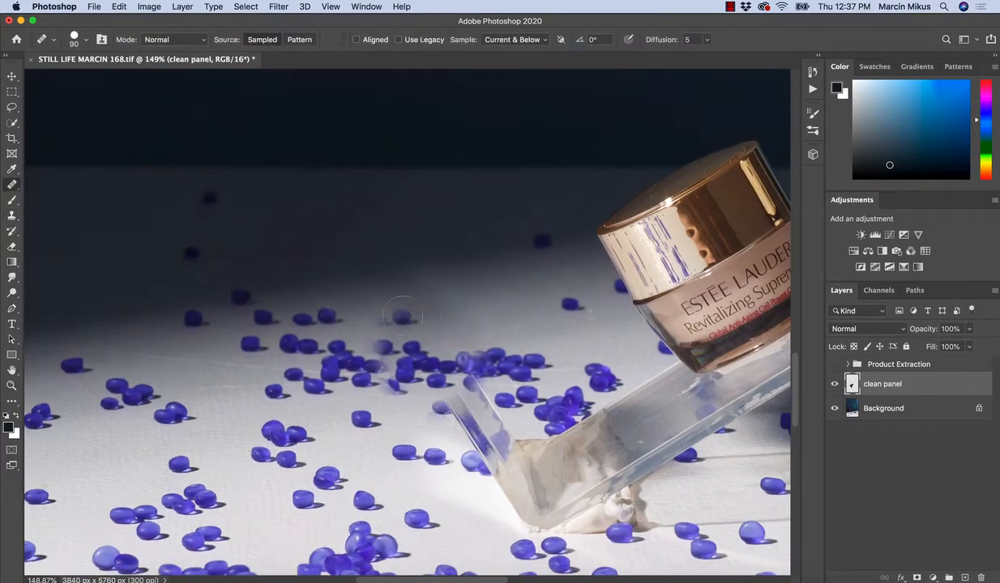
mouse_move(394, 304)
mouse_down()
mouse_move(410, 316)
mouse_move(408, 274)
mouse_up()
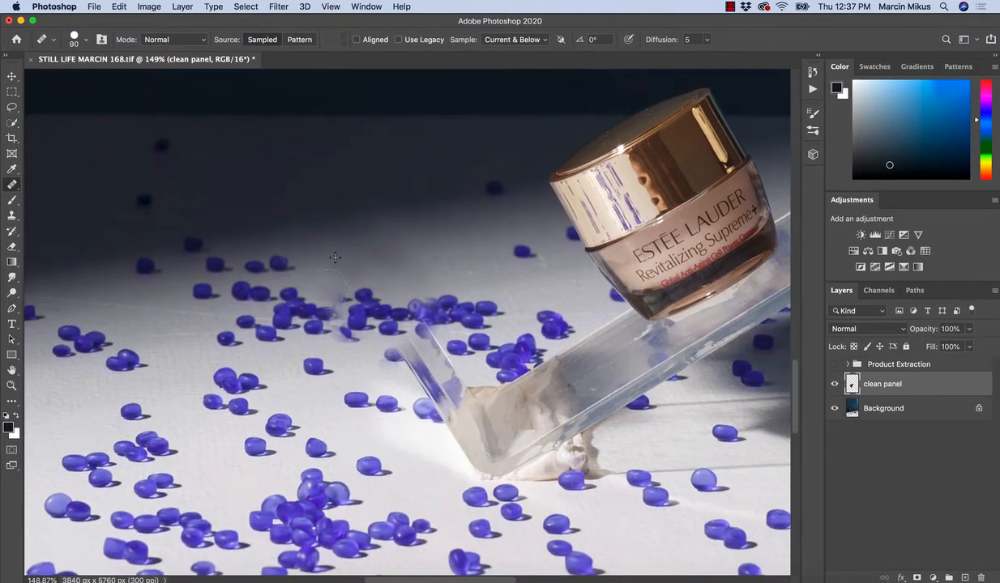
Try to clone shadowed tabletop over the blurred patch beside the beads with the Clone Stamp at 70.
key(s)
key(bracketleft)
key(bracketleft)
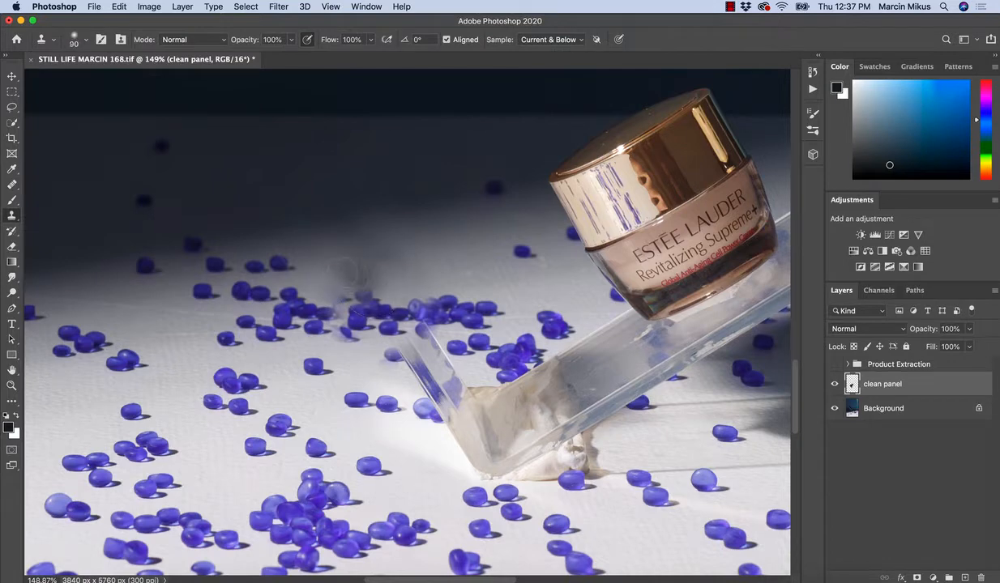
alt+click(319, 258)
drag(327, 292, 335, 279)
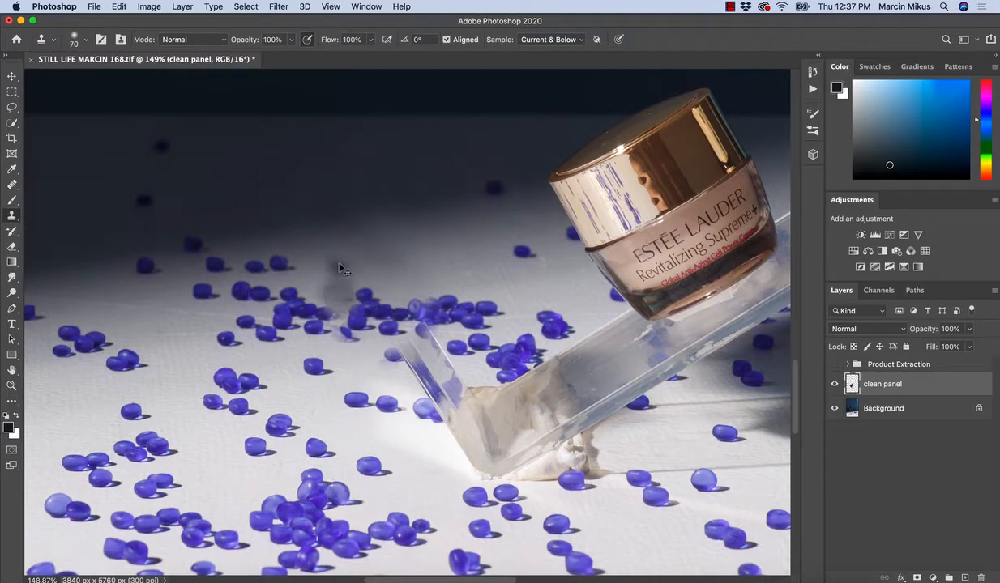
key(super+z)
Switch the Clone Stamp to a soft brush preset at 120 and clone shadowed tabletop above the gap in the bead row.
click(75, 40)
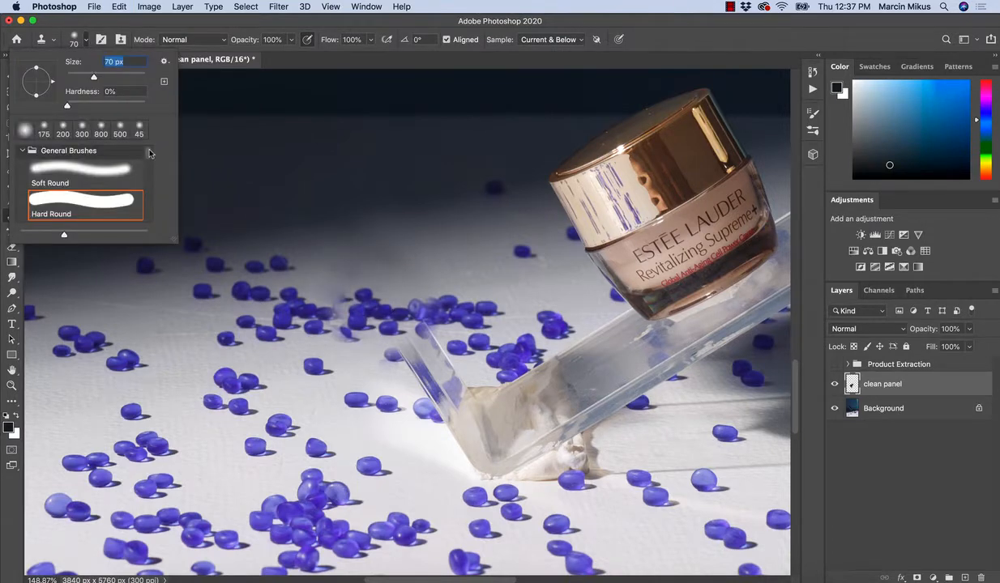
drag(149, 153, 150, 212)
click(97, 198)
click(79, 41)
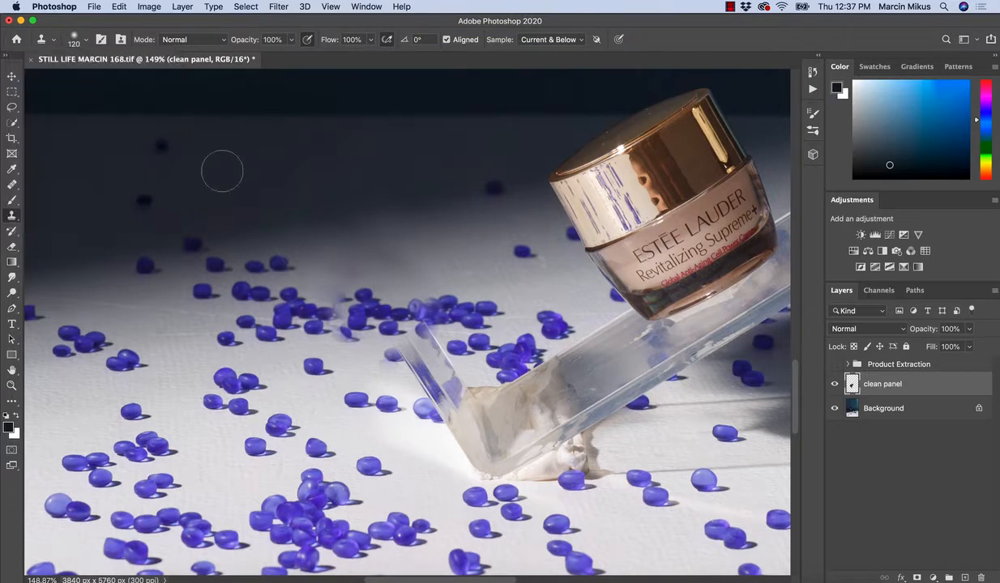
alt+click(308, 268)
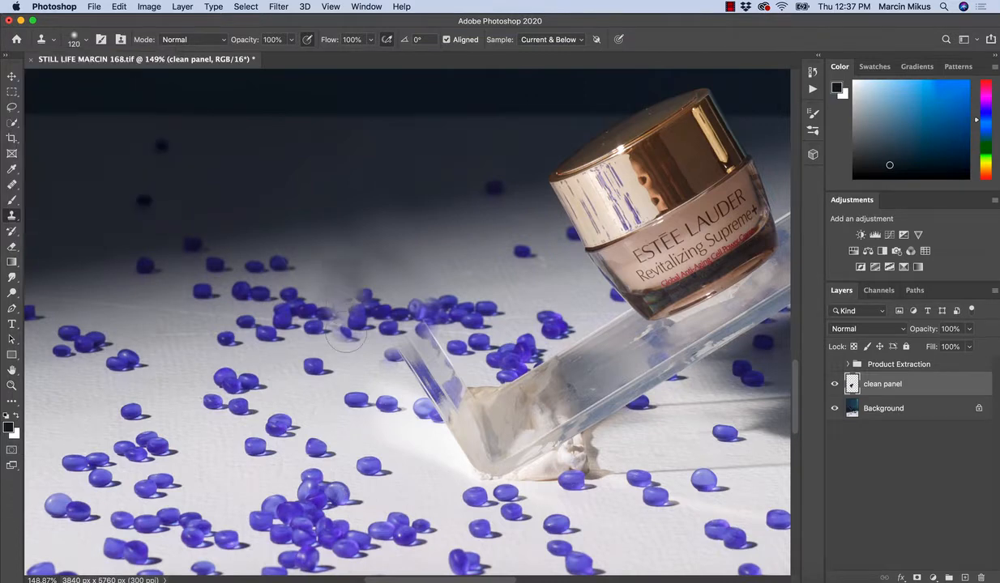
Clone clean tabletop over the leftover bead fragment below the gap in the bead row with the brush at 45.
key(z)
drag(347, 374, 364, 372)
key(j)
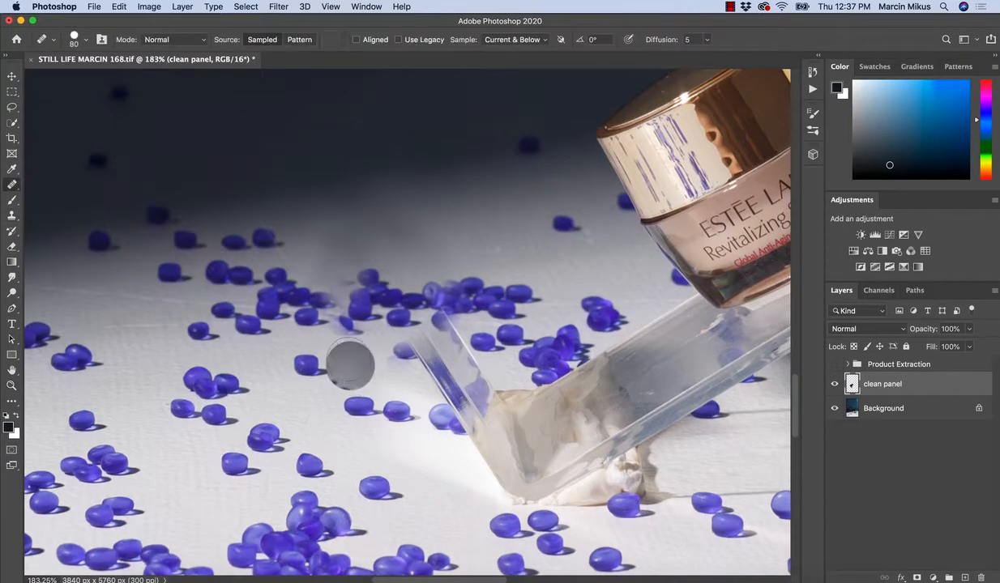
key(bracketleft)
key(bracketleft)
key(bracketleft)
key(bracketleft)
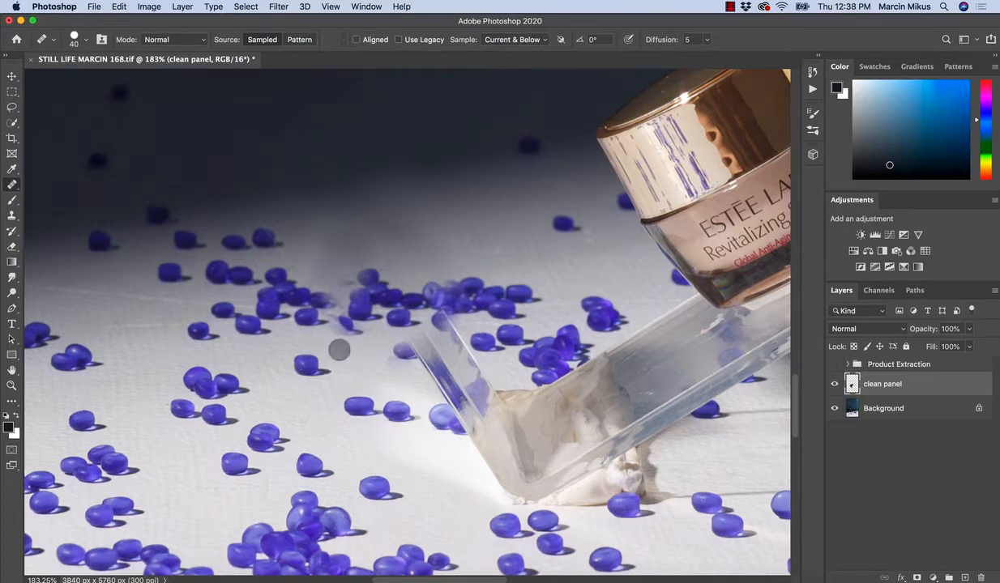
key(s)
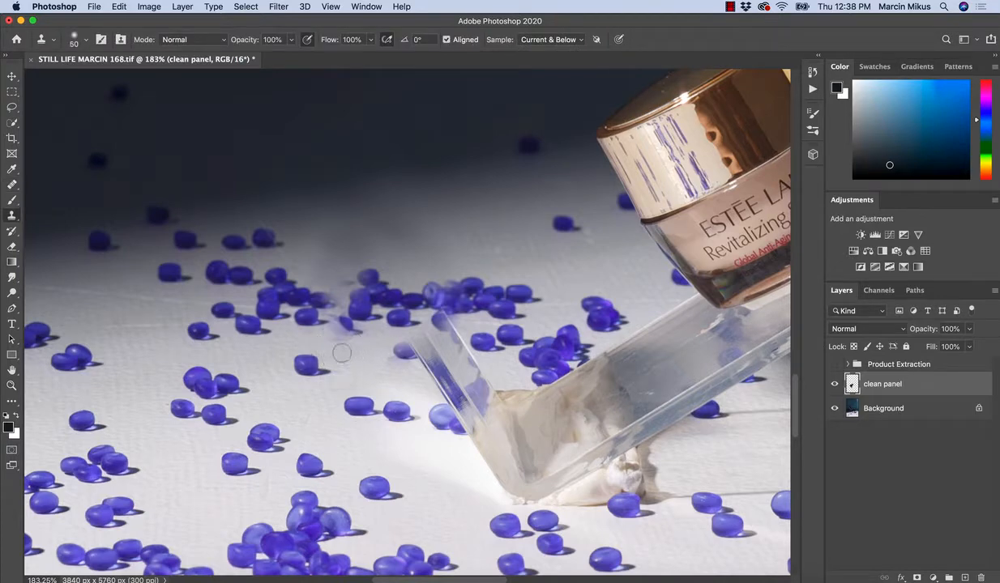
mouse_move(339, 316)
mouse_down()
mouse_move(349, 329)
mouse_move(335, 323)
mouse_move(325, 270)
mouse_up()
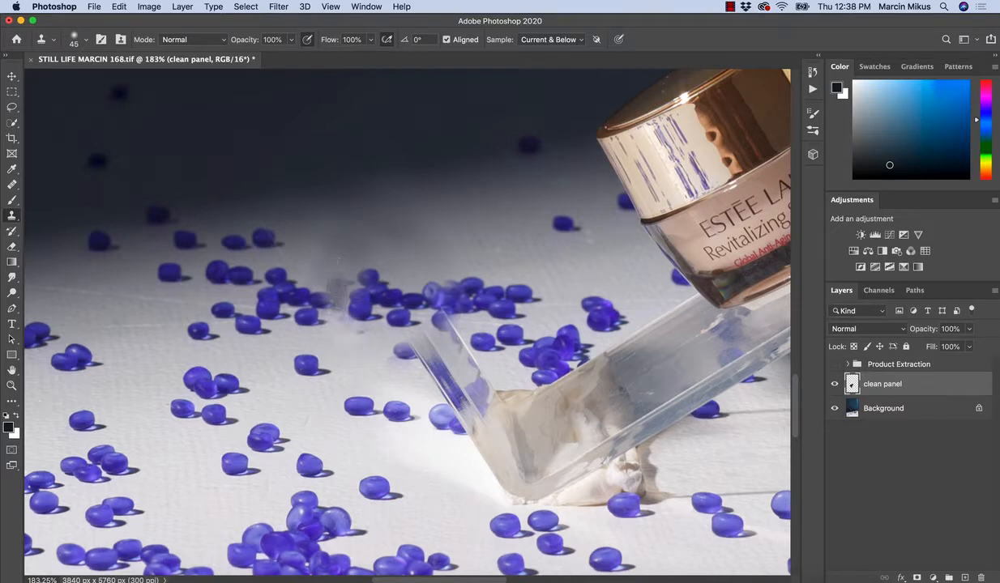
key(super+z)
Try to clone tabletop into the gap in the bead row and over the adjoining bead's blurred edge.
drag(336, 309, 337, 311)
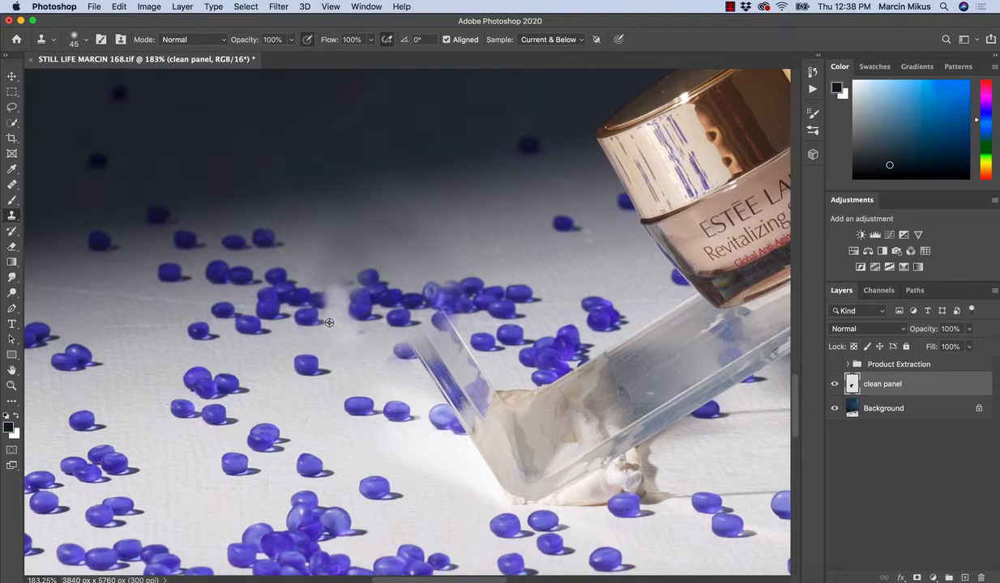
drag(315, 297, 313, 289)
key(super+z)
key(super+z)
key(super+z)
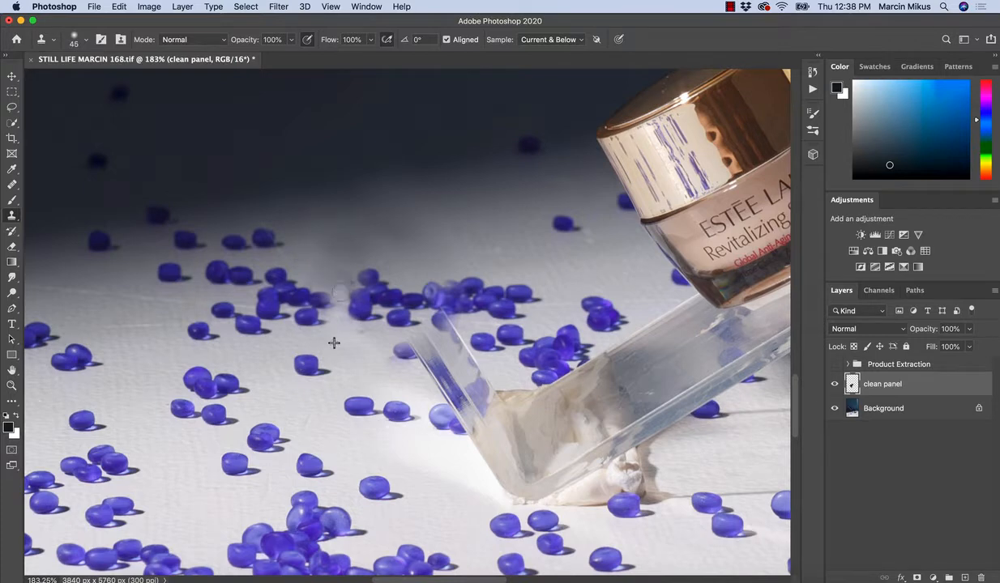
Enlarge the Clone Stamp to 100 and clone lit tabletop over the dark smudge above the bead gap.
click(82, 40)
click(85, 43)
key(bracketright)
key(bracketright)
key(bracketright)
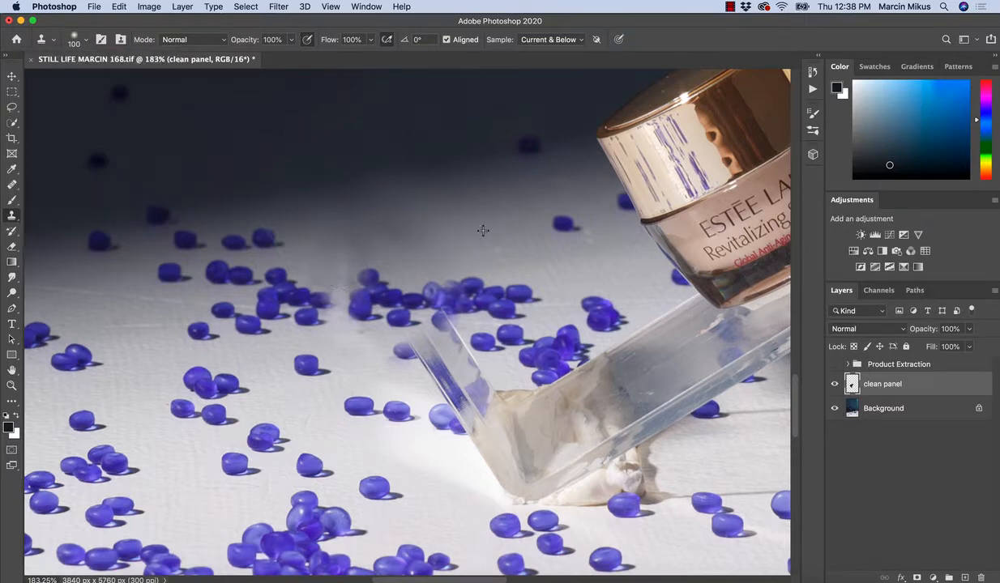
alt+click(437, 246)
drag(376, 238, 384, 237)
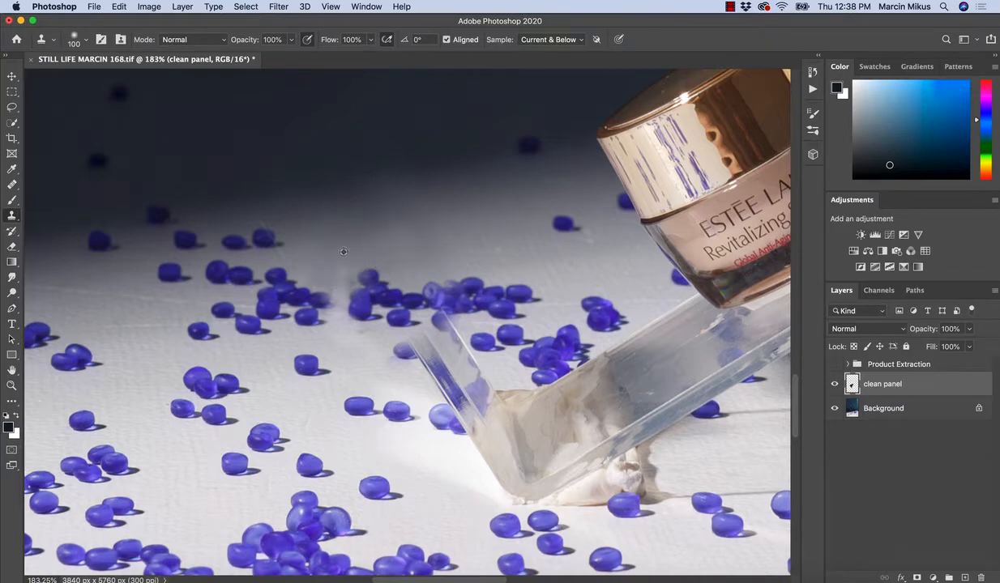
Clone matching tabletop tones over the uneven patch above the bead gap to blend the shadow transition.
key(super+space)
mouse_move(385, 380)
mouse_down()
mouse_move(357, 393)
mouse_move(399, 383)
mouse_up()
key(super+space)
key(s)
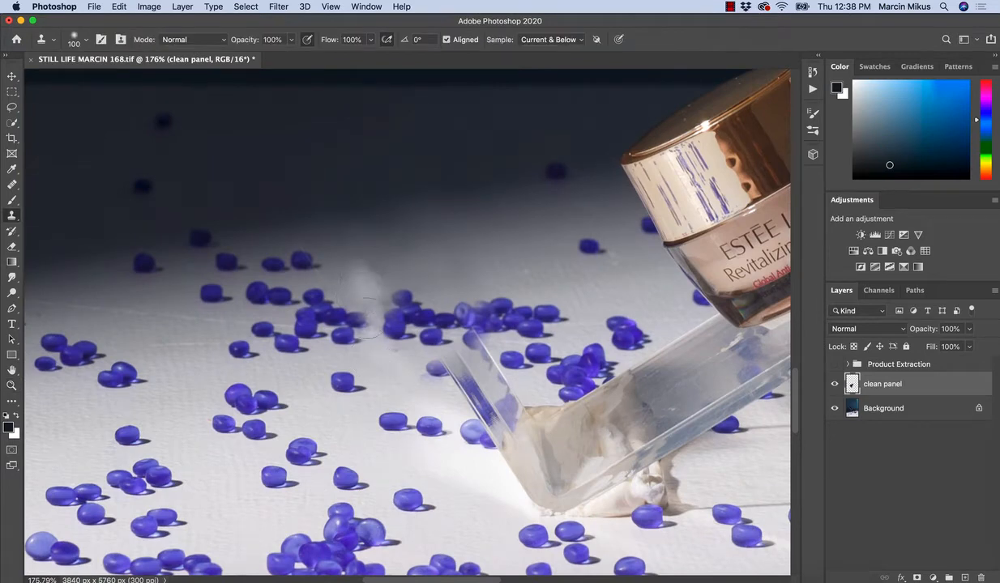
key(z)
key(s)
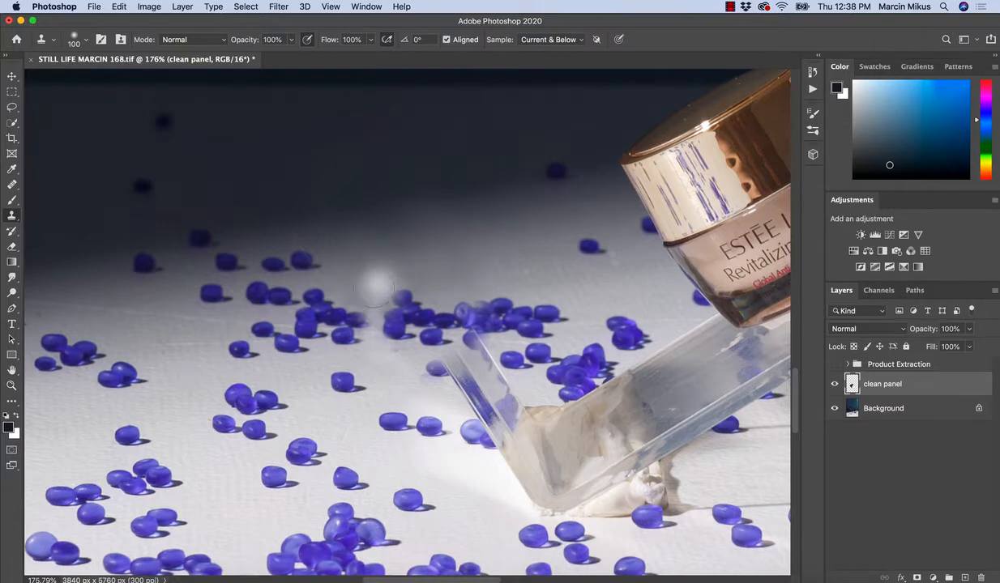
drag(362, 295, 353, 282)
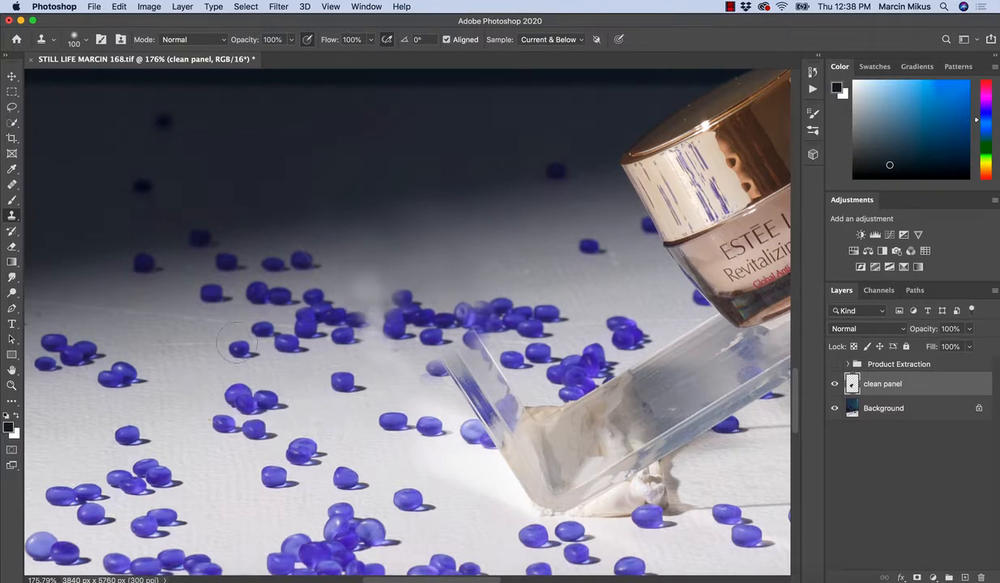
drag(362, 285, 367, 300)
Switch the Clone Stamp to the Hard Round brush preset.
mouse_move(405, 427)
mouse_down()
mouse_move(357, 427)
mouse_move(454, 412)
mouse_up()
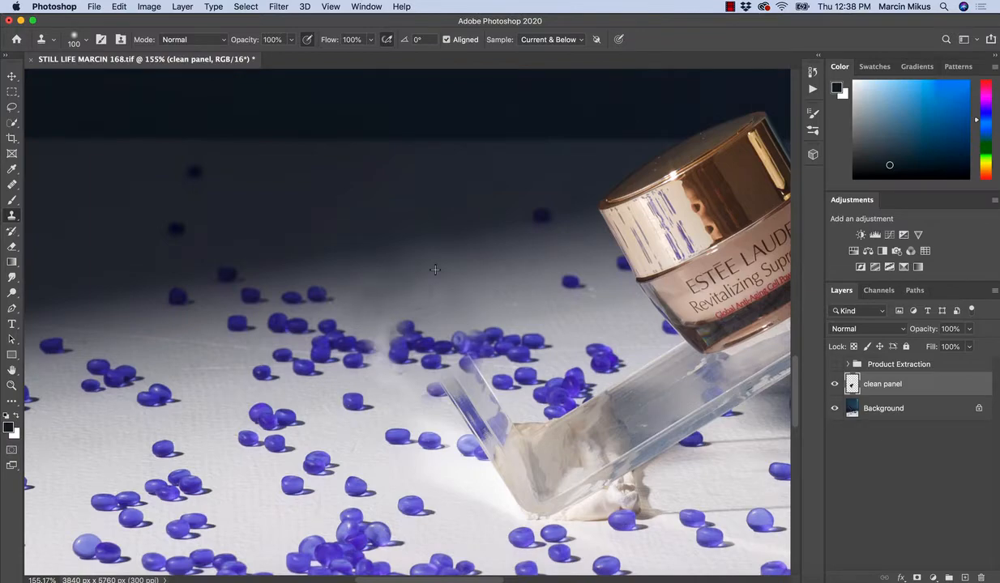
key(z)
drag(451, 311, 386, 343)
drag(437, 361, 493, 378)
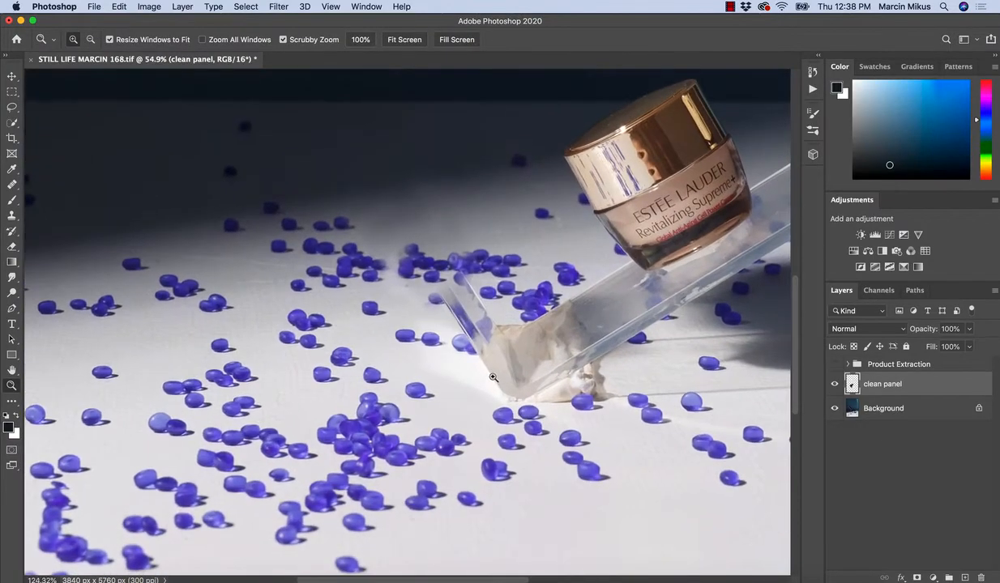
key(z)
mouse_move(548, 460)
mouse_down()
mouse_move(524, 480)
mouse_move(473, 448)
mouse_up()
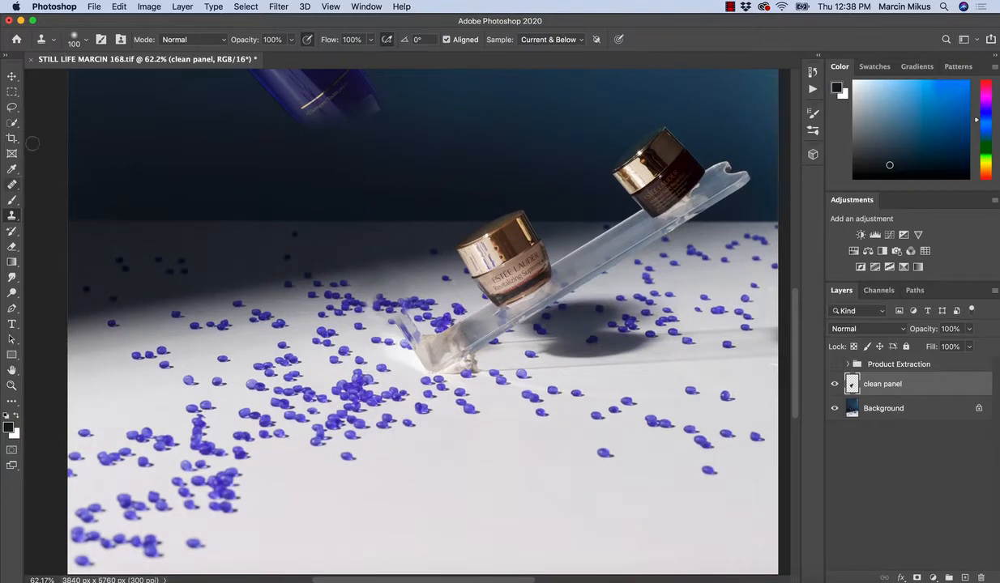
click(77, 42)
drag(148, 212, 140, 137)
click(93, 184)
click(78, 38)
Enlarge the hard brush to 175 and clone beads and lit tabletop over the acrylic panel's bent leg.
key(z)
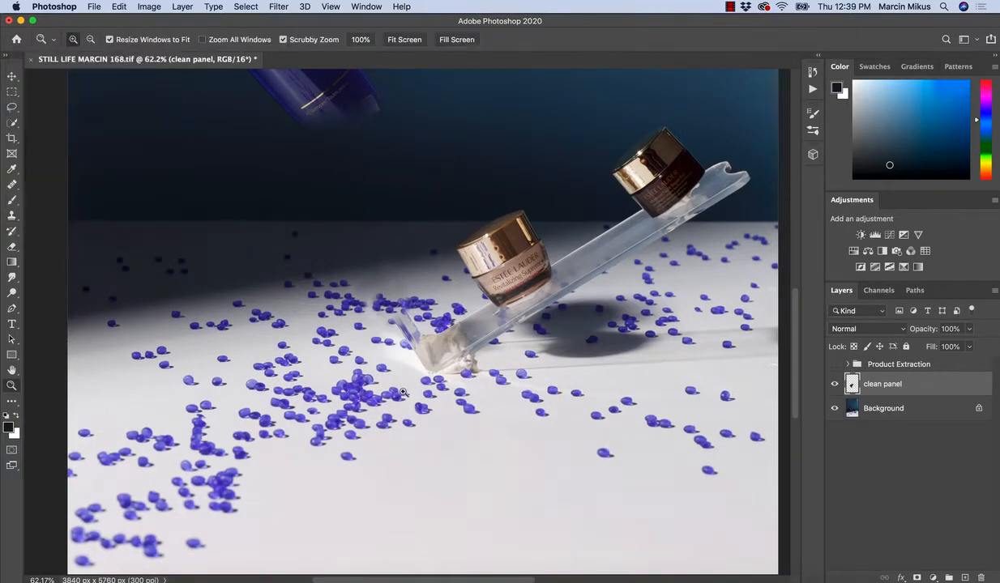
drag(421, 363, 466, 365)
key(bracketright)
key(bracketright)
key(bracketright)
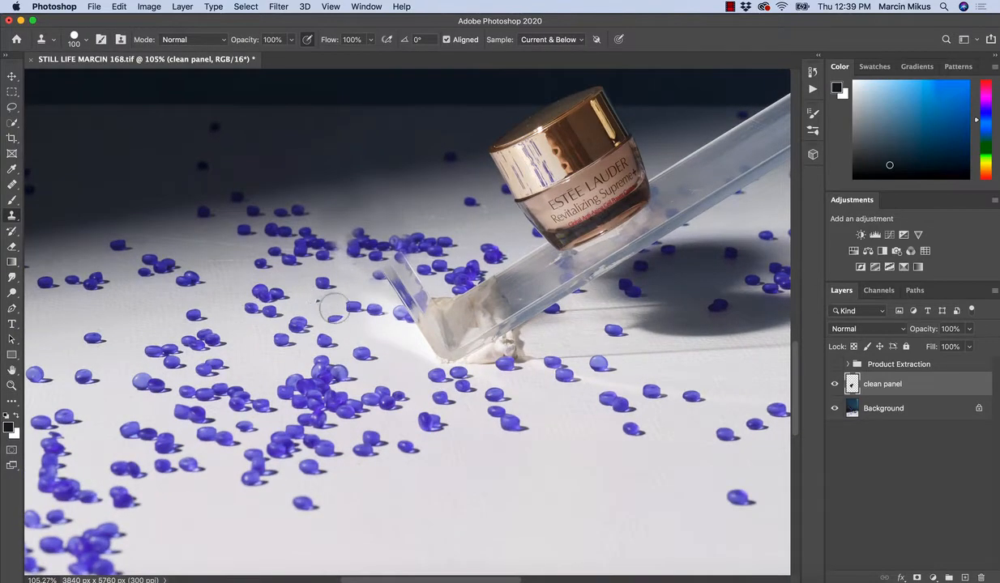
alt+click(336, 287)
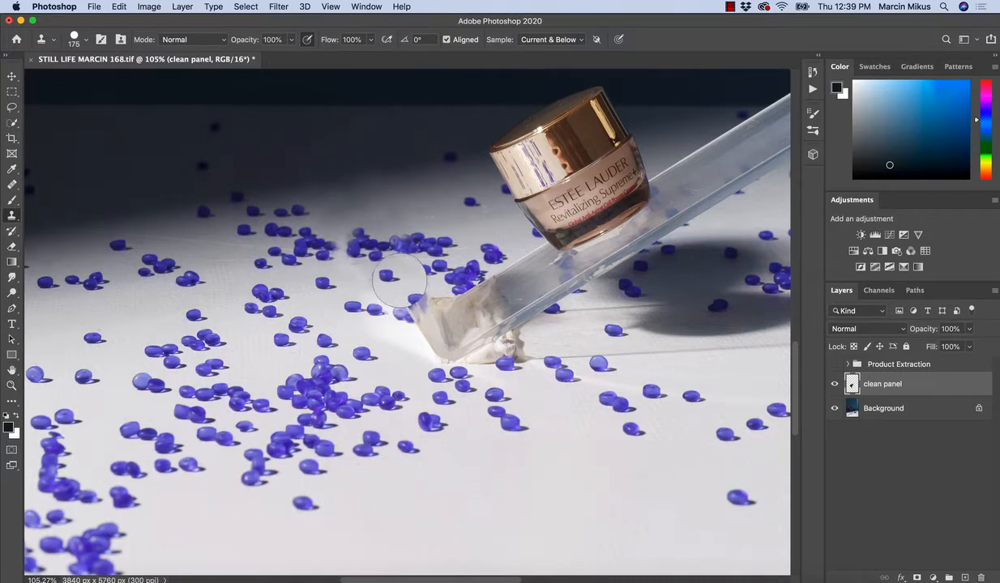
click(399, 278)
drag(399, 278, 427, 344)
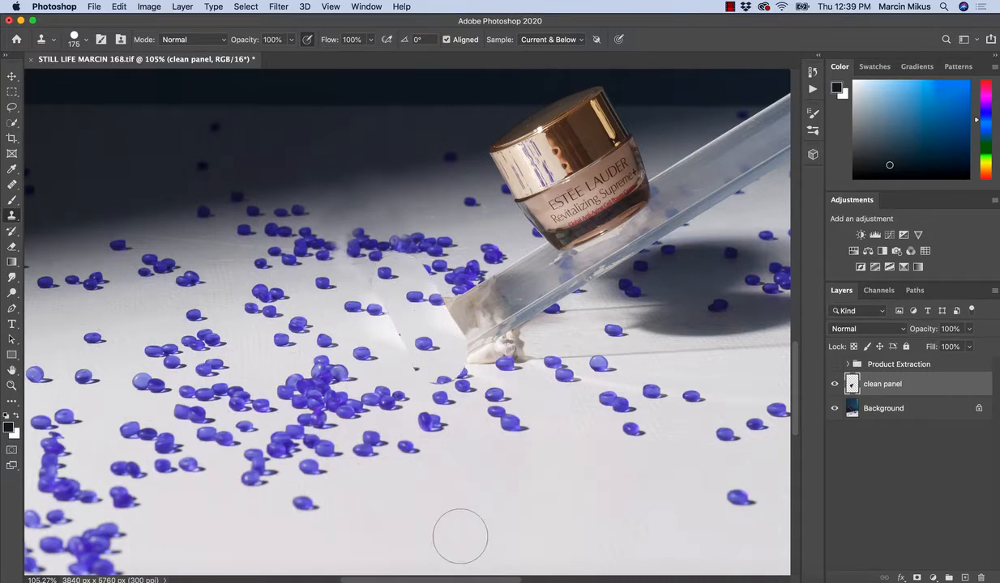
Retouch the dark specks and seam beside the removed leg, cloning a pair of beads over them with the brush at 175.
drag(479, 468, 381, 449)
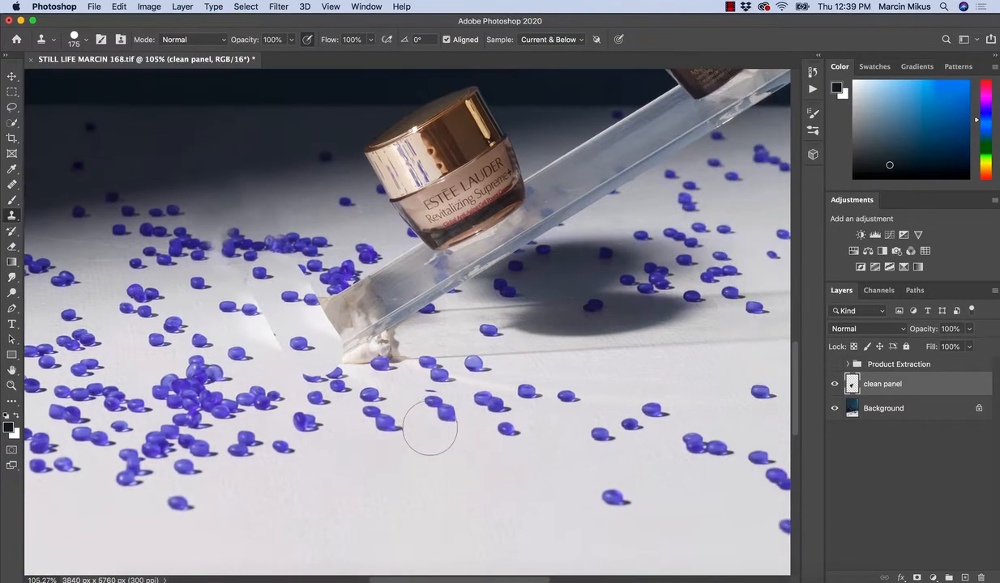
key(j)
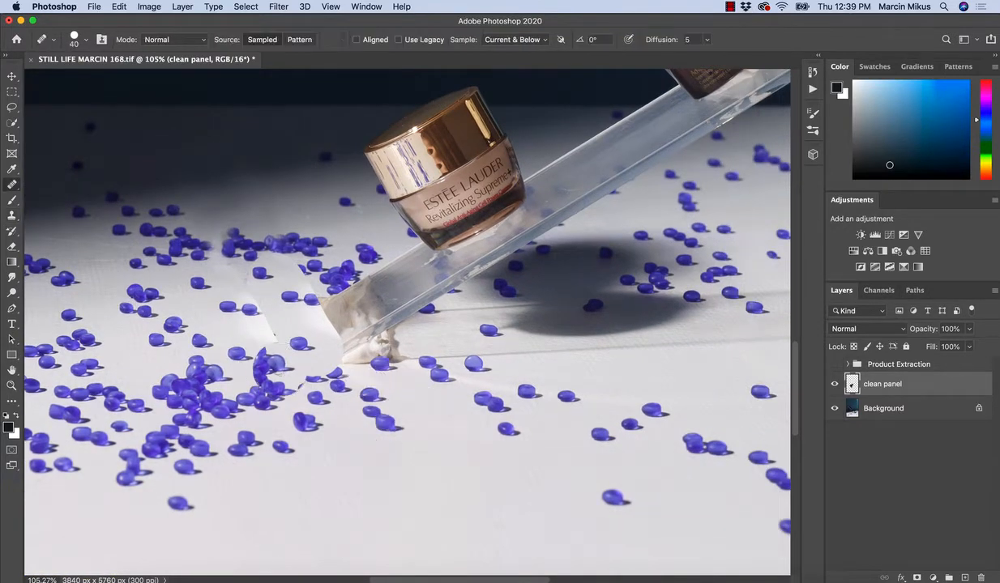
key(])
mouse_move(251, 339)
mouse_down()
mouse_move(274, 308)
mouse_move(265, 309)
mouse_up()
key(s)
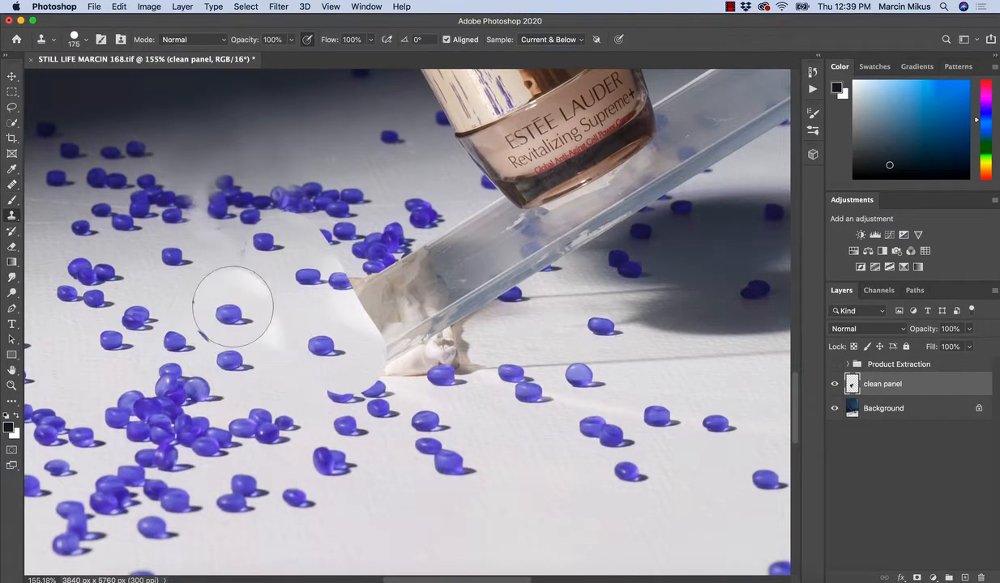
Reselect the Clone Stamp and give it the soft DB Brush preset.
key(p)
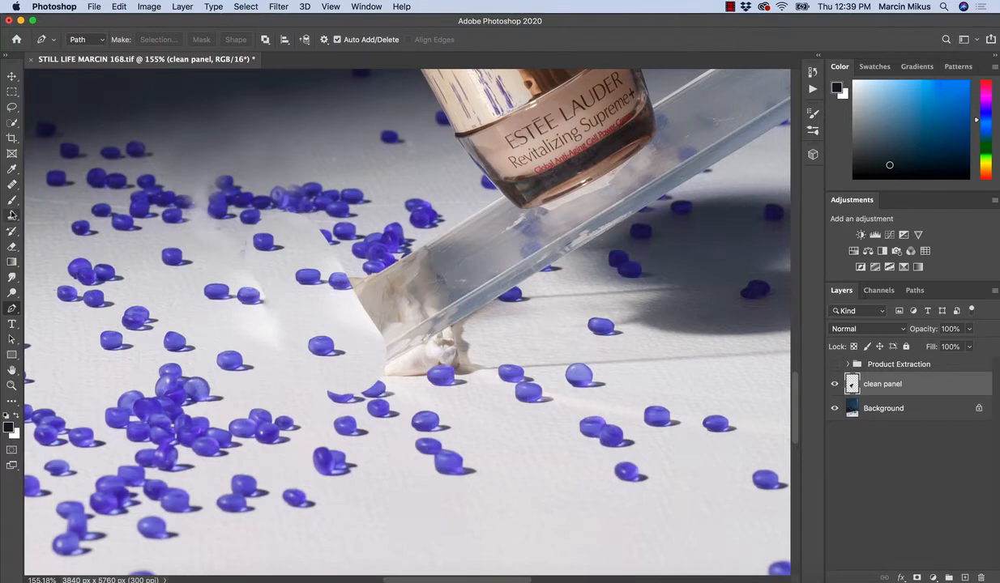
click(12, 215)
click(85, 42)
scroll(141, 200, down, 10)
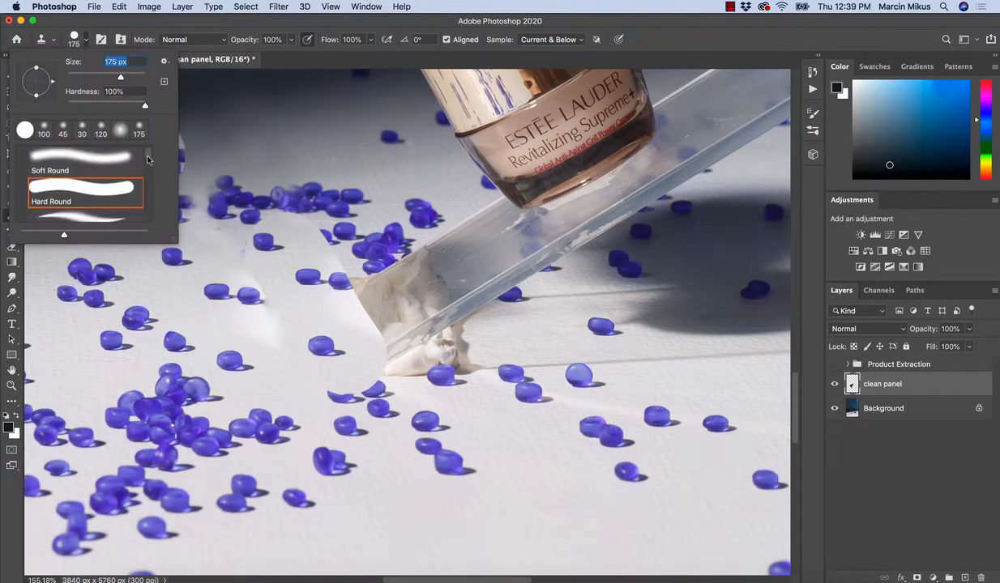
double_click(105, 209)
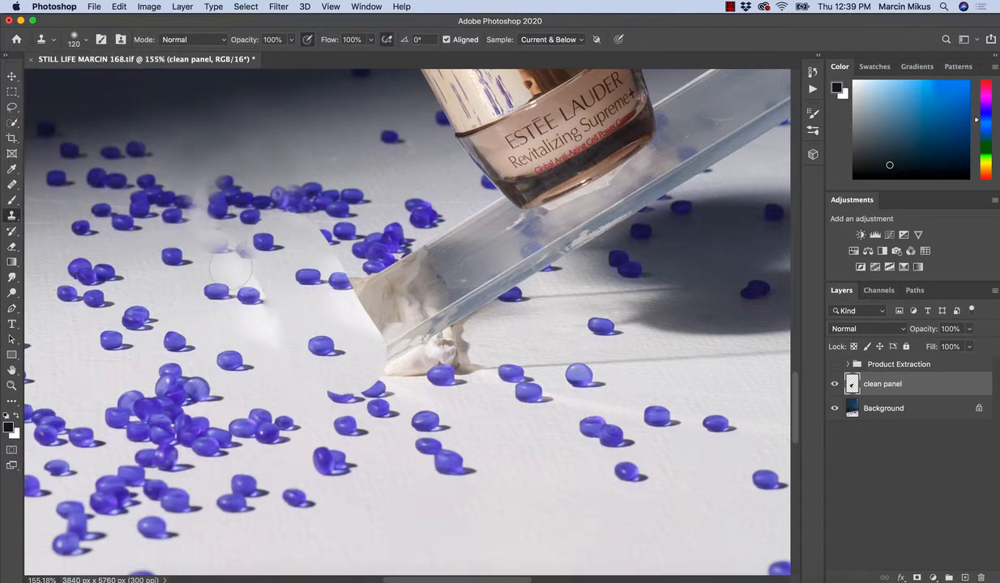
Reduce the soft brush to 70 and clone clean tabletop over the bright seam above the pair of beads.
mouse_move(239, 264)
mouse_down()
mouse_move(271, 300)
mouse_move(268, 326)
mouse_up()
key([)
key(super+z)
key([)
key([)
key([)
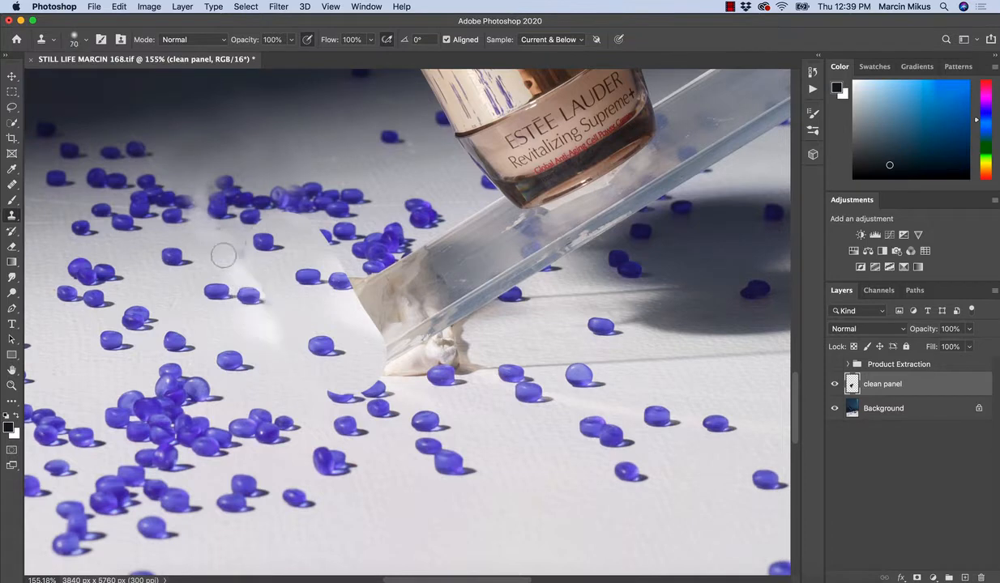
alt+click(215, 247)
drag(235, 251, 239, 253)
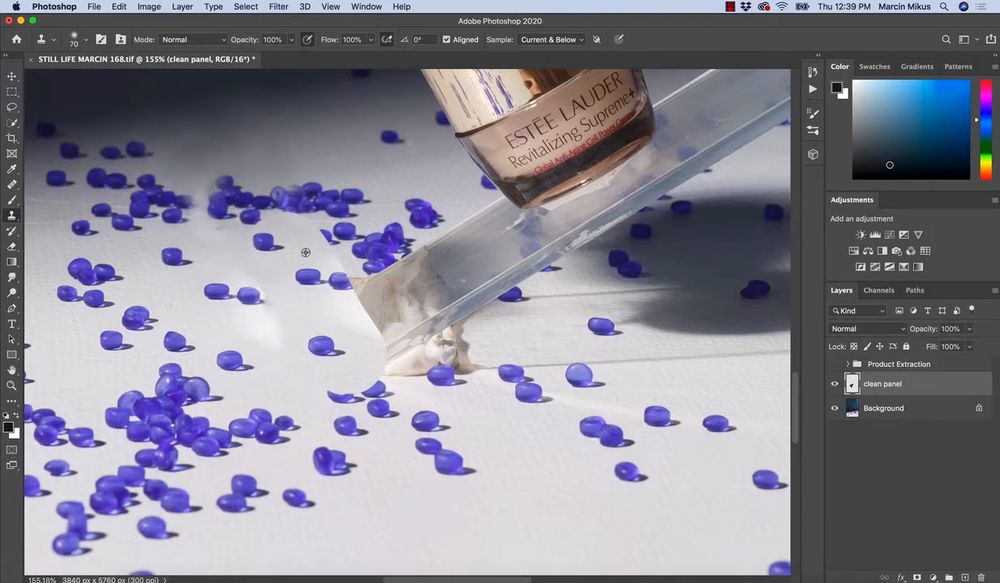
Clone clean tabletop over the cut bead fragments and remaining seams around the removed leg, reducing the brush to 45.
mouse_move(320, 396)
mouse_down()
mouse_move(347, 391)
mouse_move(336, 387)
mouse_move(358, 391)
mouse_move(328, 398)
mouse_move(362, 385)
mouse_move(393, 390)
mouse_move(366, 383)
mouse_up()
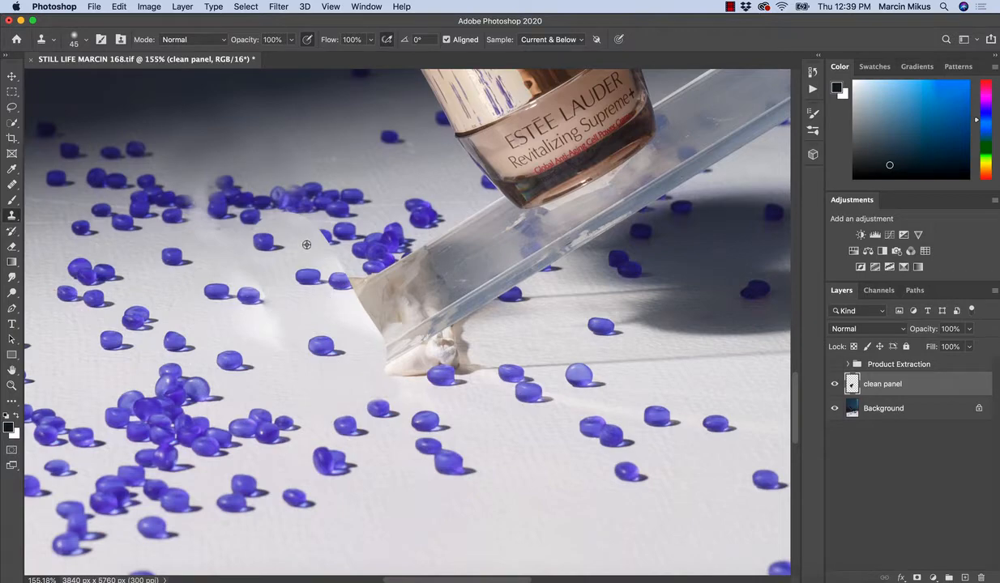
mouse_move(306, 244)
mouse_down()
mouse_move(328, 245)
mouse_move(343, 332)
mouse_up()
drag(315, 297, 341, 317)
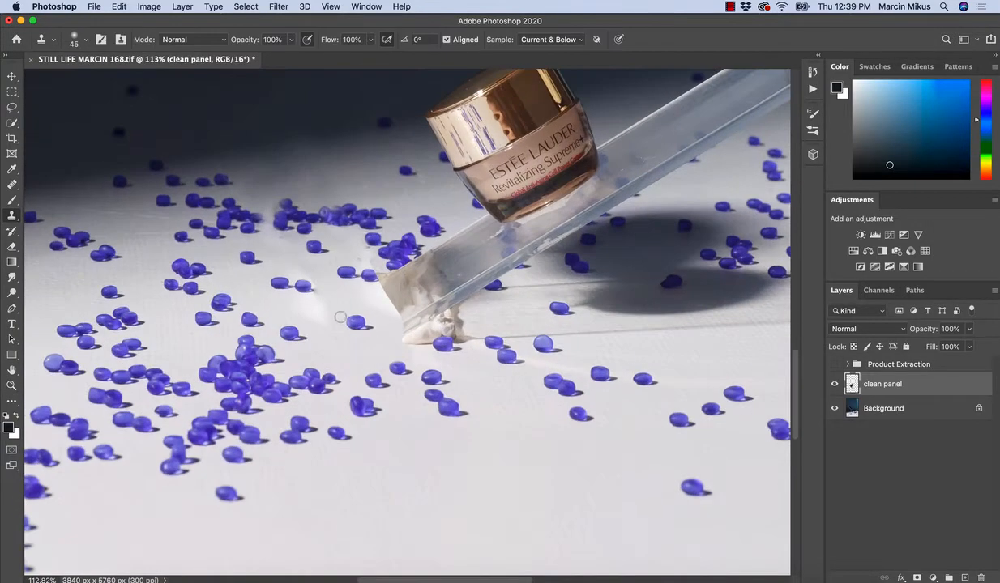
Erase the retouching over the blurred bead at the edge of the bead-row gap with the Eraser at 20.
drag(301, 263, 283, 252)
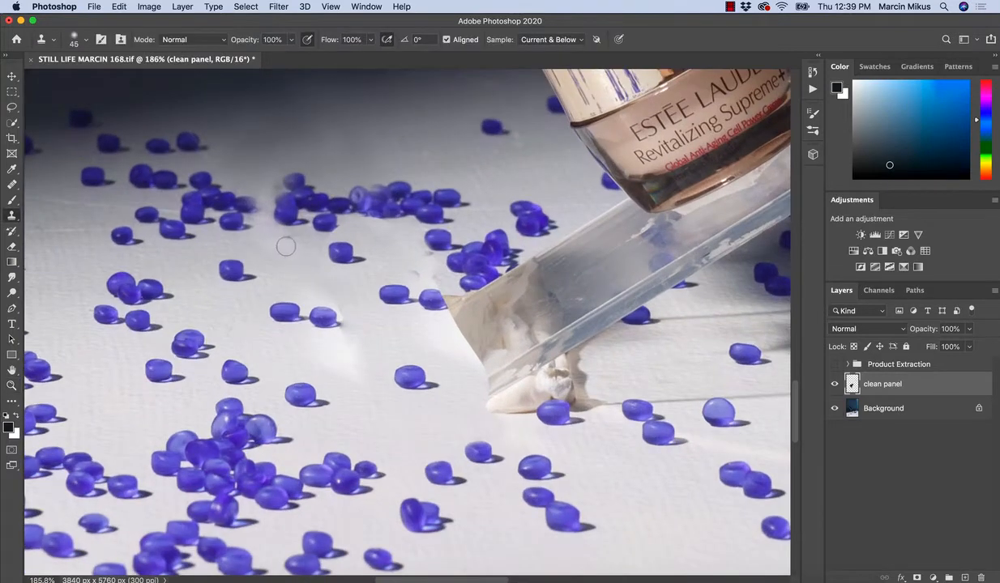
drag(180, 212, 190, 216)
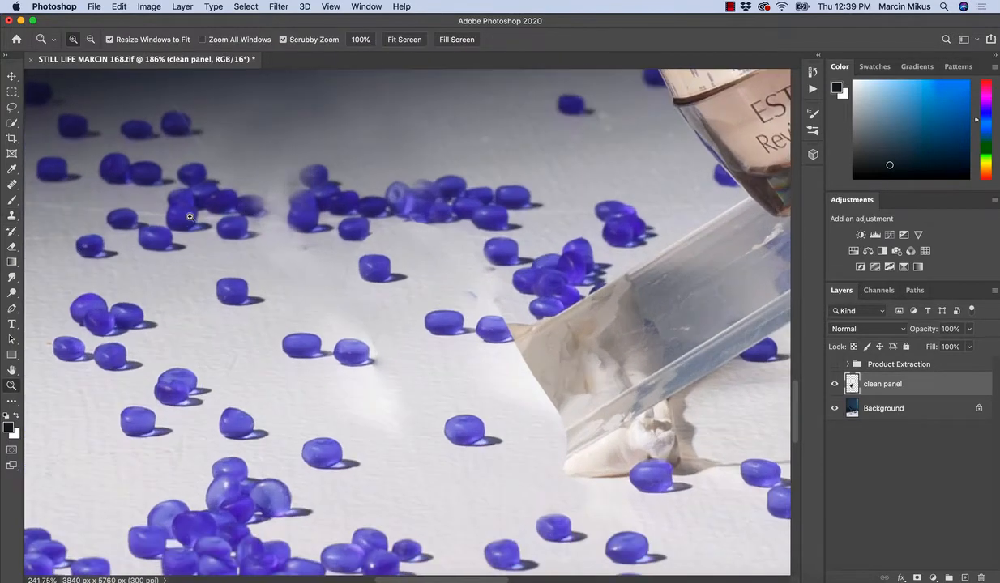
click(11, 247)
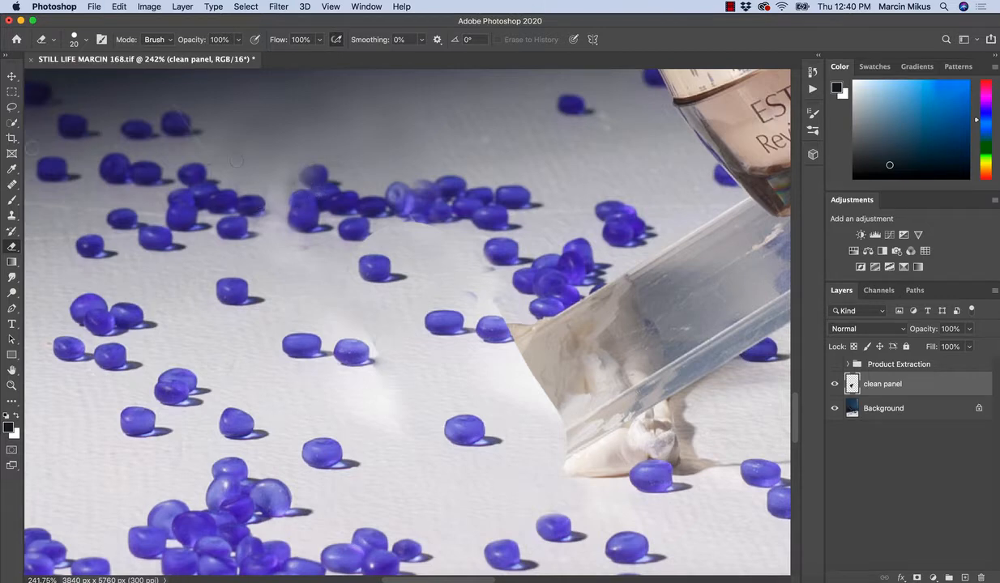
Clone shaded tabletop over the faded bead sticking up beside the bead-row gap, reducing the Clone Stamp to 35.
key(s)
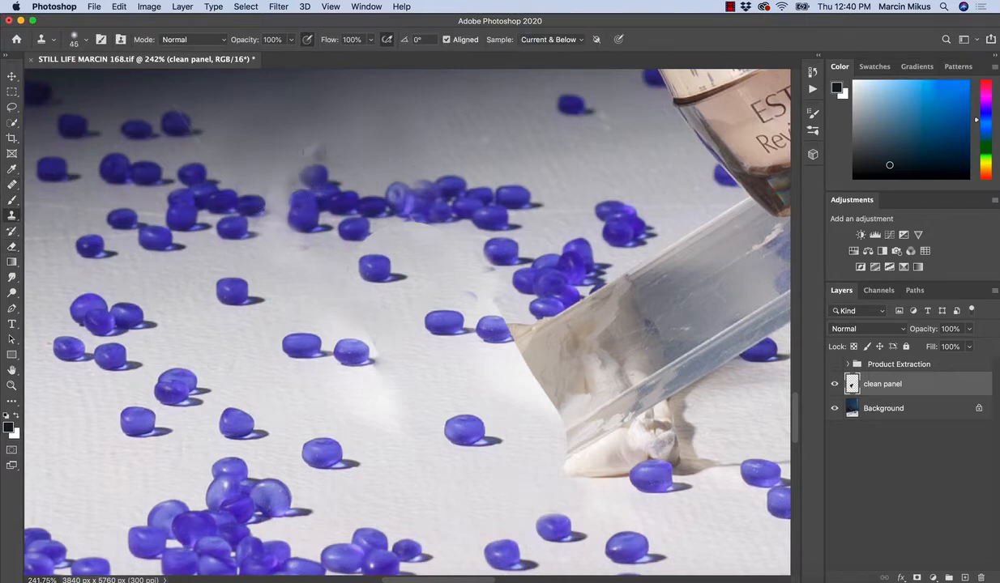
mouse_move(314, 174)
mouse_down()
mouse_move(329, 137)
mouse_move(304, 142)
mouse_move(311, 136)
mouse_move(355, 143)
mouse_move(331, 147)
mouse_move(301, 170)
mouse_up()
key(super+z)
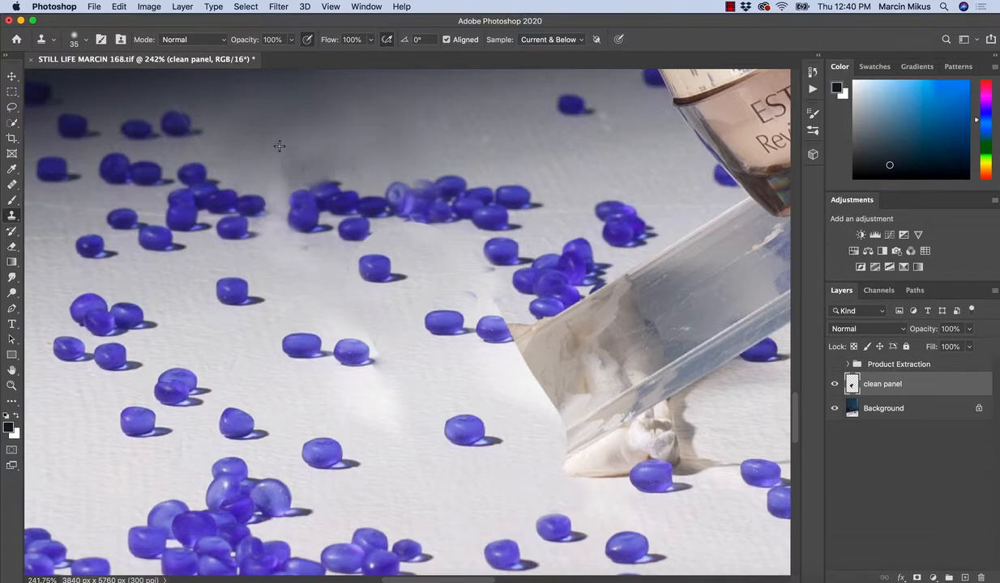
Enlarge the Clone Stamp to 60 and clone tabletop over the dark smudge above the bead row.
key(bracketright)
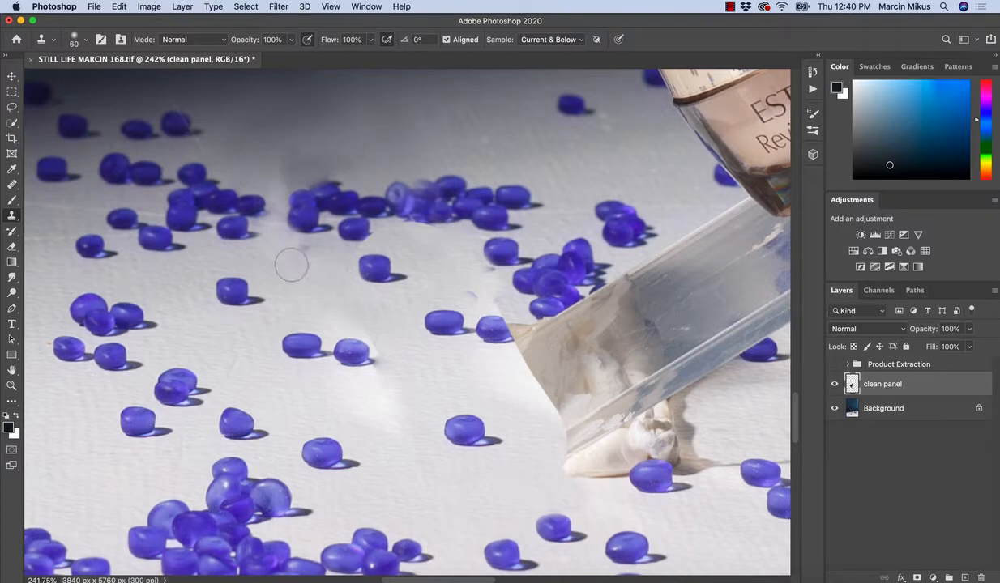
drag(274, 171, 313, 160)
key(super+z)
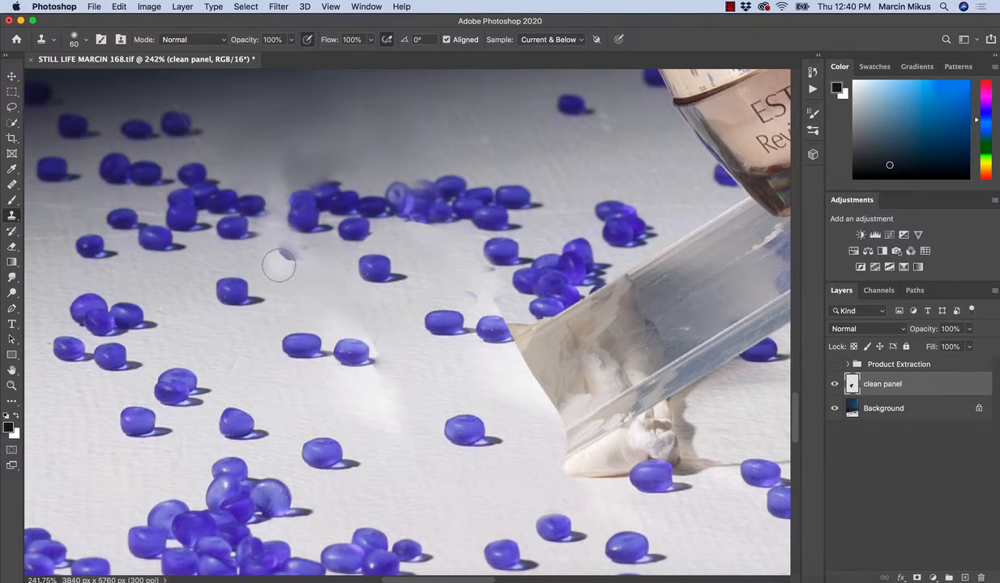
drag(285, 172, 294, 165)
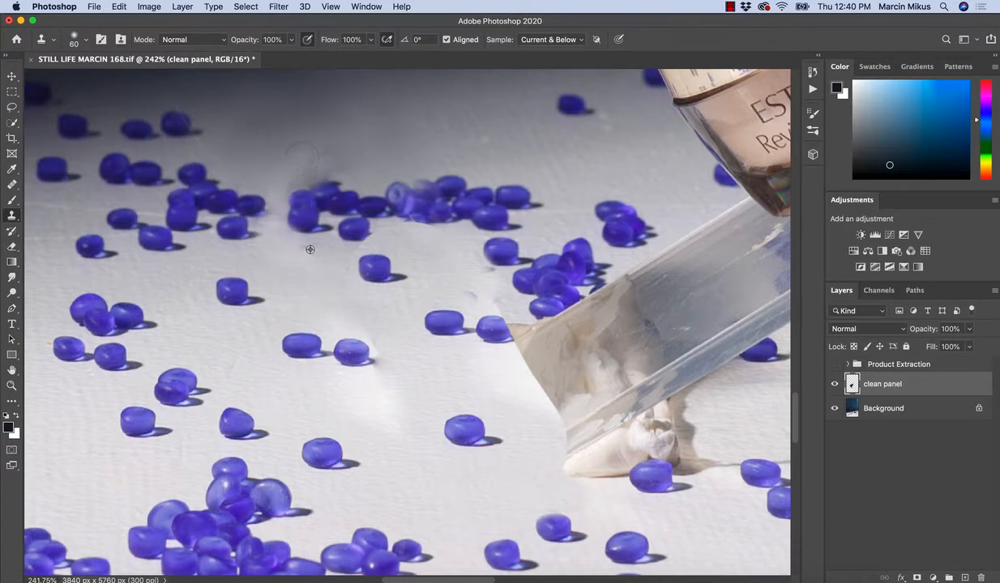
drag(309, 256, 306, 254)
key(super+z)
Clone matching tabletop over the bright streak below the pair of beads, reducing the brush to 30.
key(super+space)
drag(379, 256, 300, 256)
key(super+space)
drag(418, 315, 484, 318)
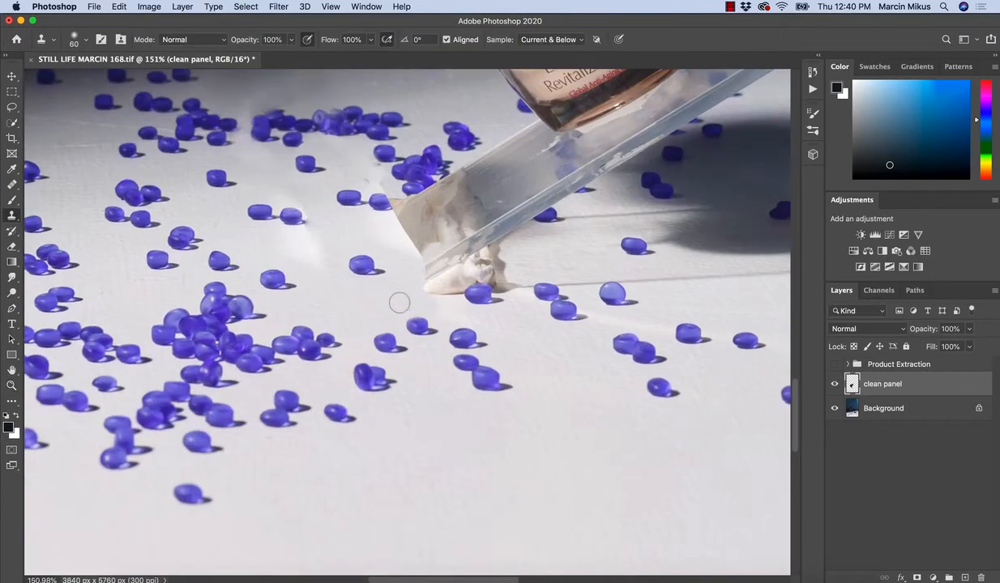
drag(306, 249, 297, 259)
key([)
key([)
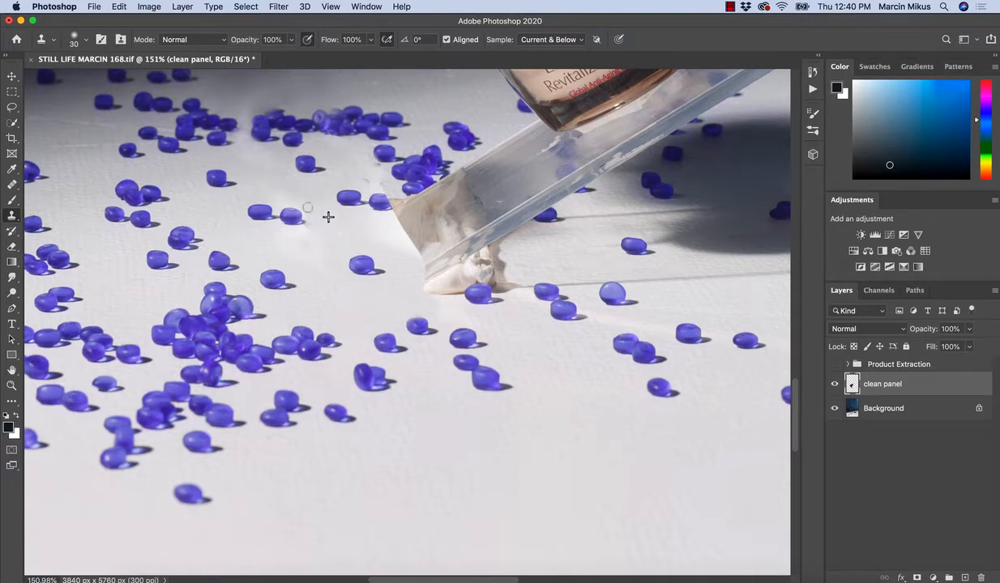
Change the Clone Stamp from the soft DB Brush back to the Hard Round preset.
key(z)
drag(458, 261, 440, 259)
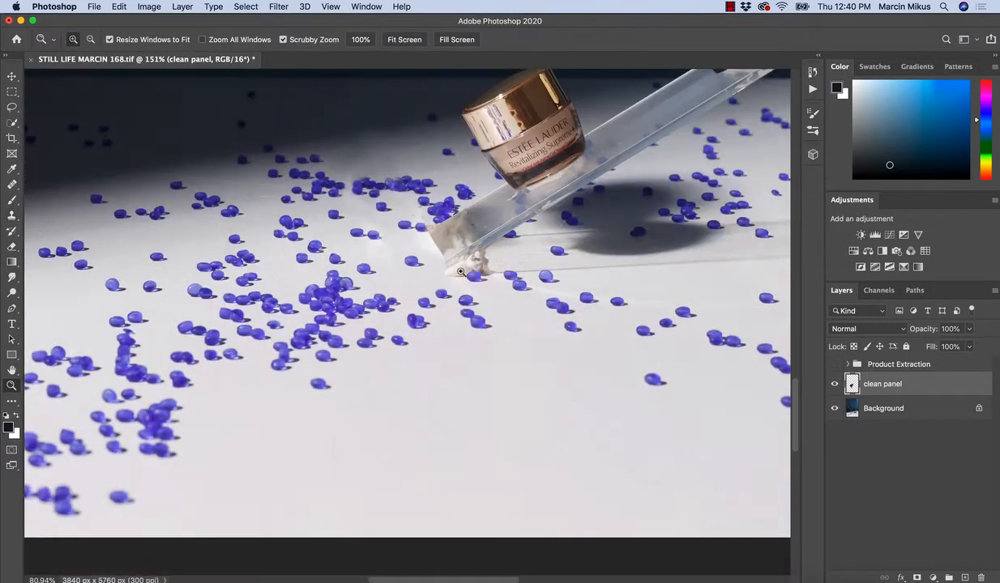
drag(516, 298, 408, 343)
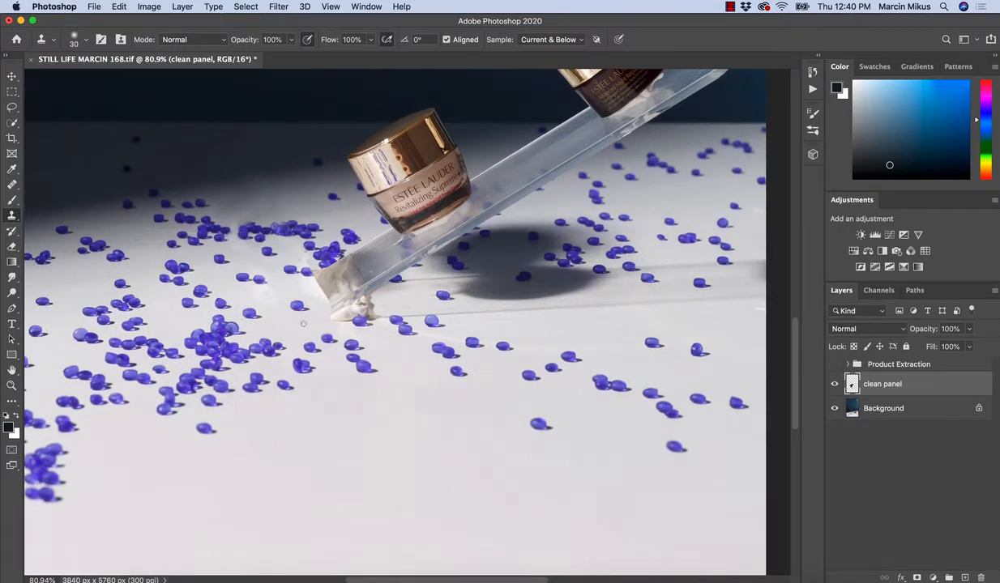
click(84, 38)
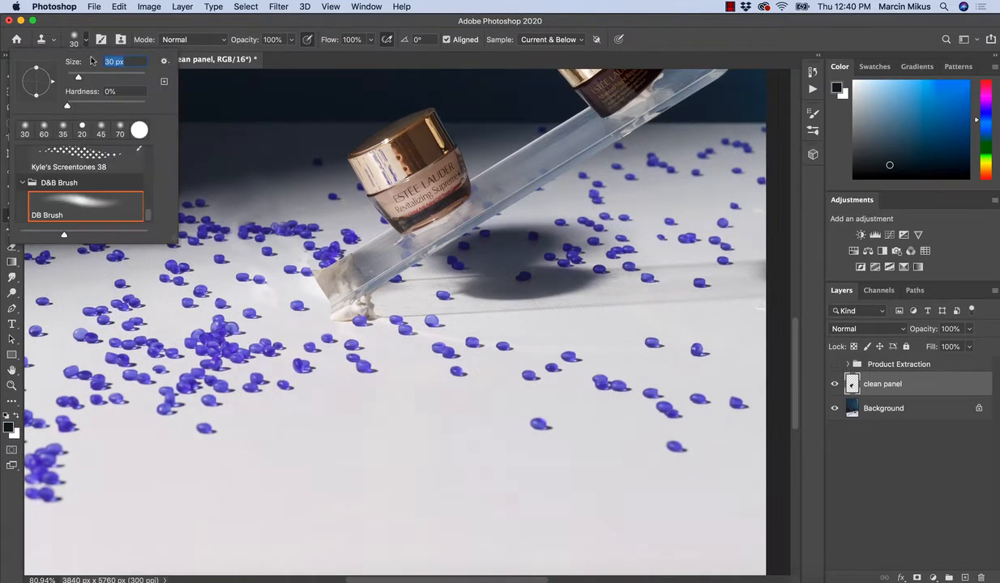
drag(147, 208, 146, 141)
click(93, 191)
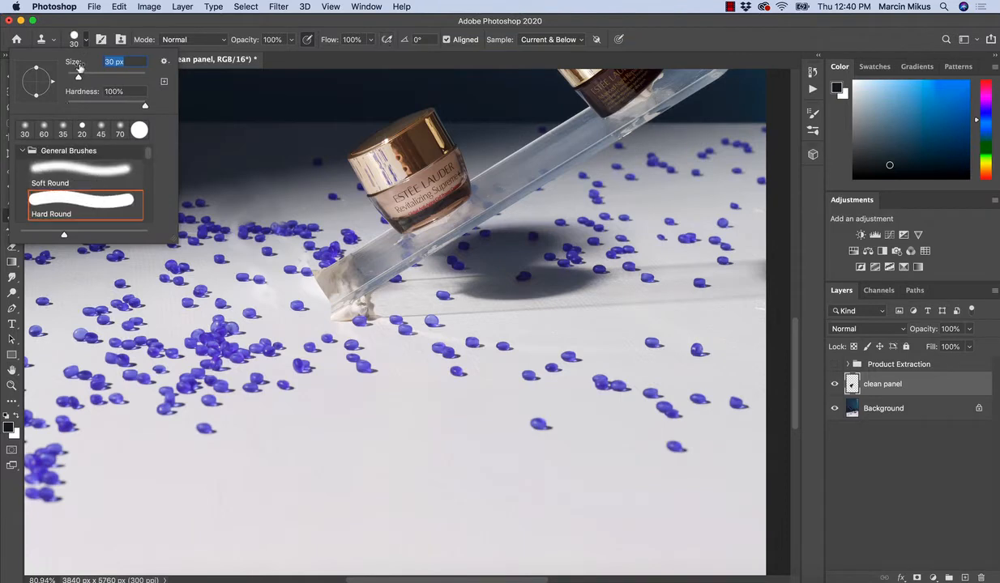
click(79, 41)
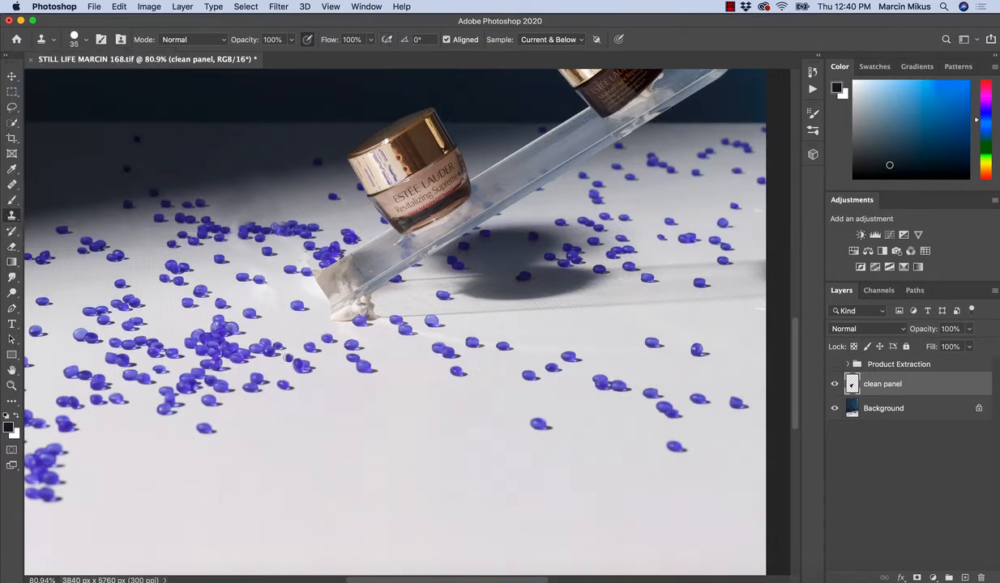
Enlarge the Clone Stamp to 500 and clone a patch of beads and tabletop over the panel's foot below the front jar.
key(bracketright)
key(bracketright)
key(bracketright)
key(bracketright)
key(bracketright)
key(bracketright)
key(bracketright)
key(bracketright)
key(bracketright)
key(bracketright)
key(bracketright)
key(bracketright)
key(bracketright)
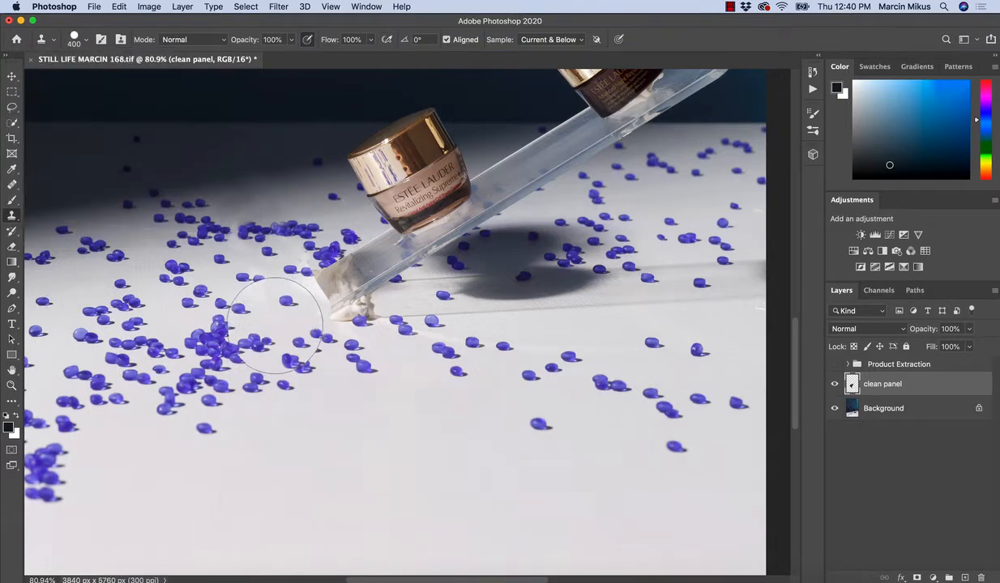
key(bracketleft)
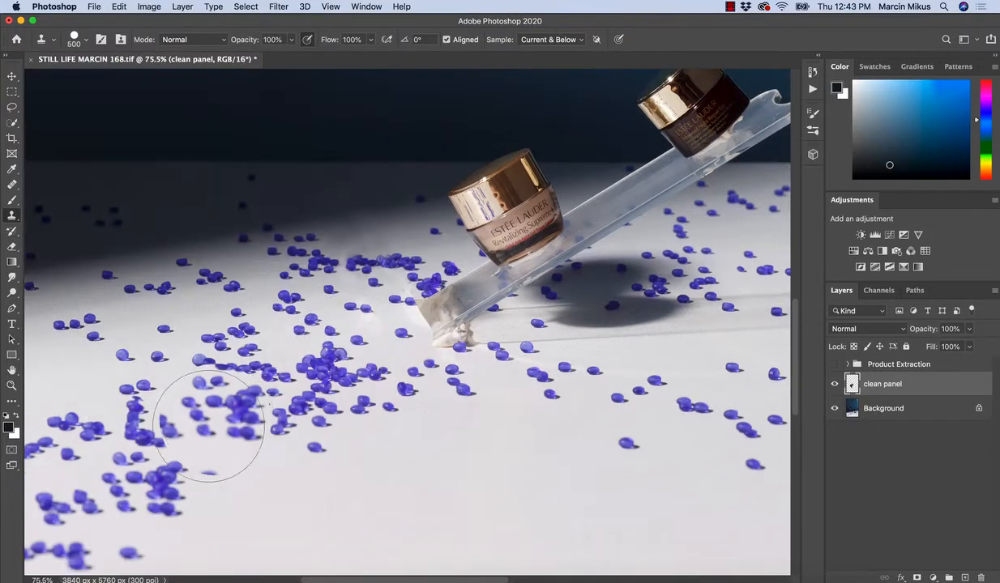
drag(231, 381, 295, 349)
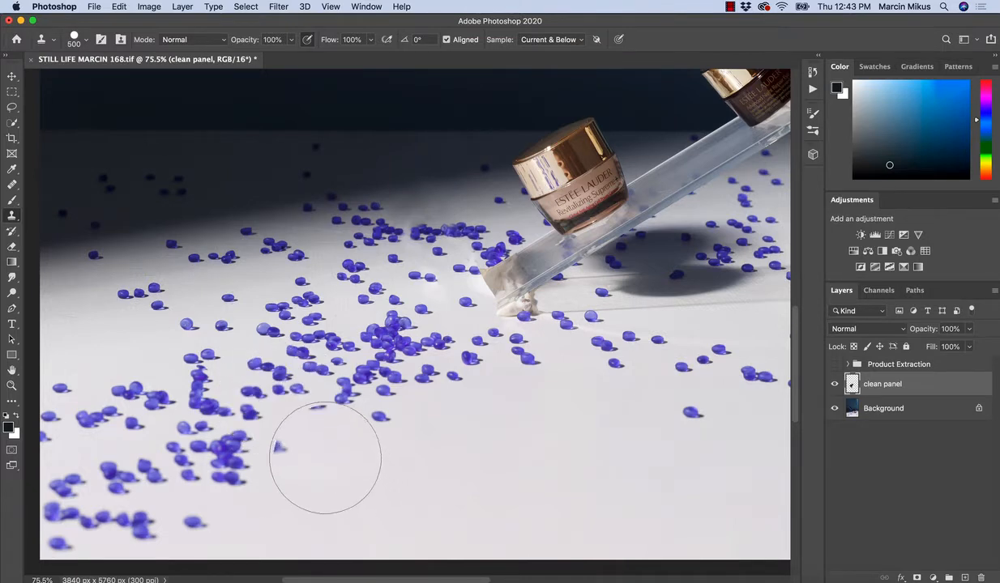
alt+click(271, 380)
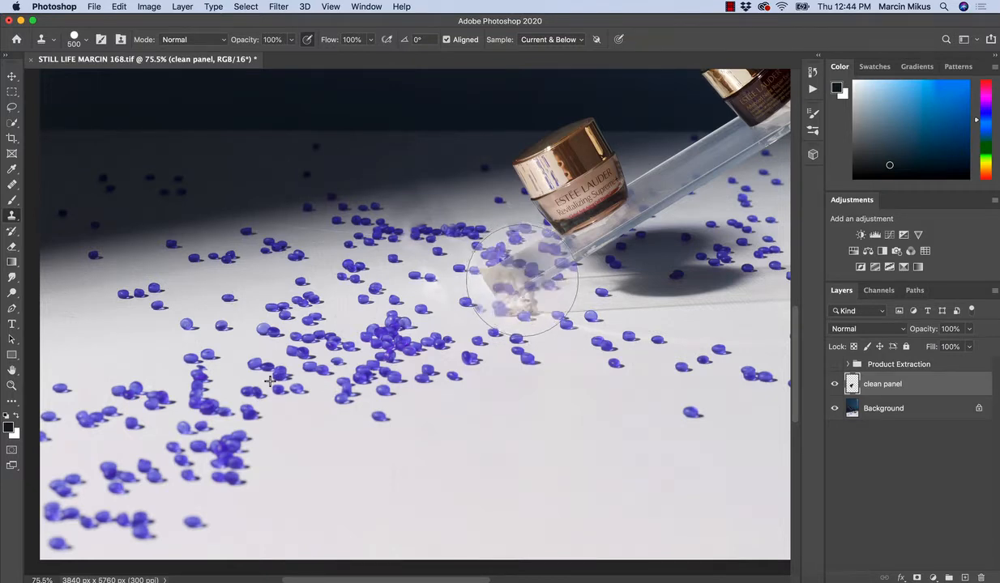
click(518, 275)
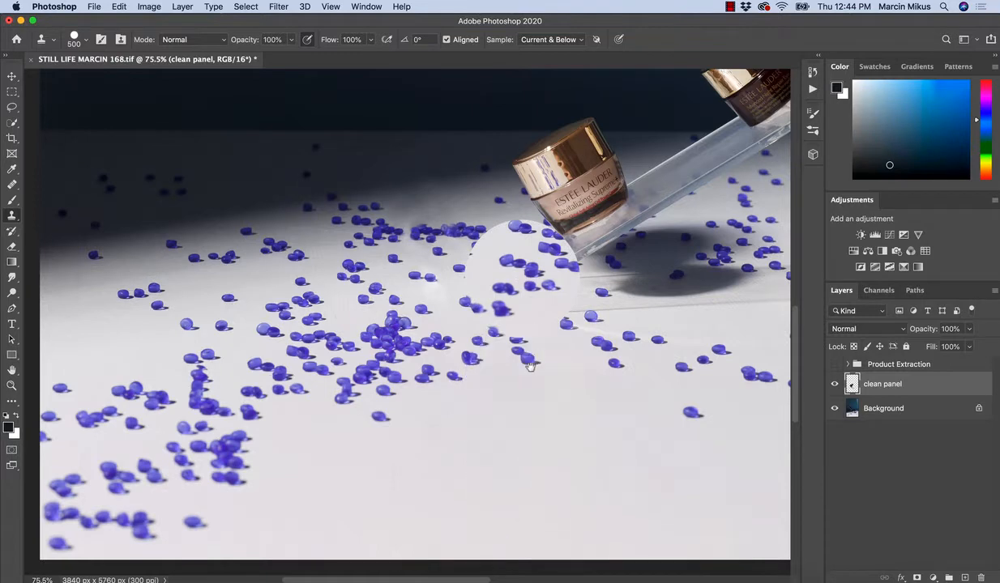
Reduce the Clone Stamp to 400 and clone the small bead group with clean tabletop over the lower panel section beneath the front jar.
scroll(486, 482, right, 5)
scroll(486, 482, up, 3)
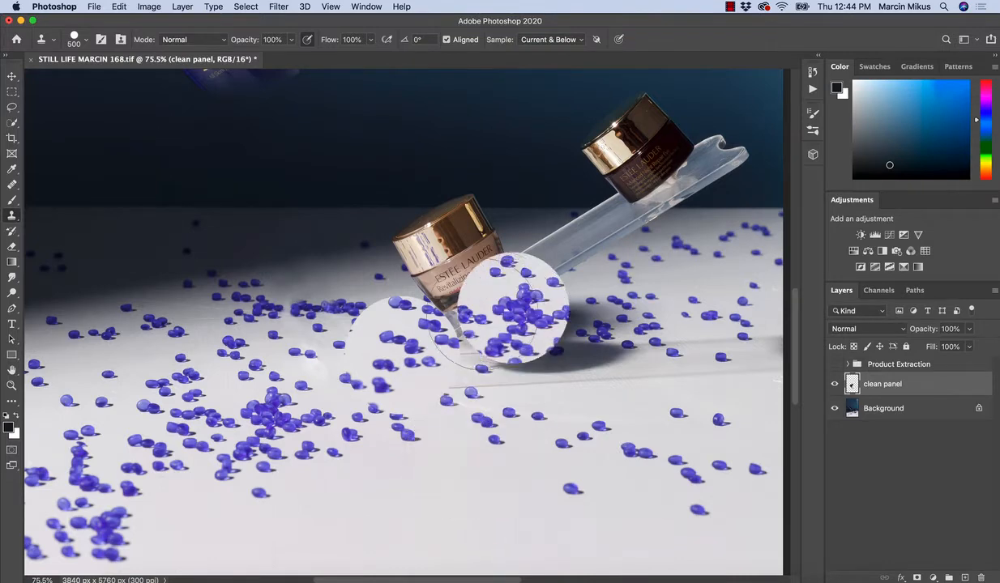
key(super+space)
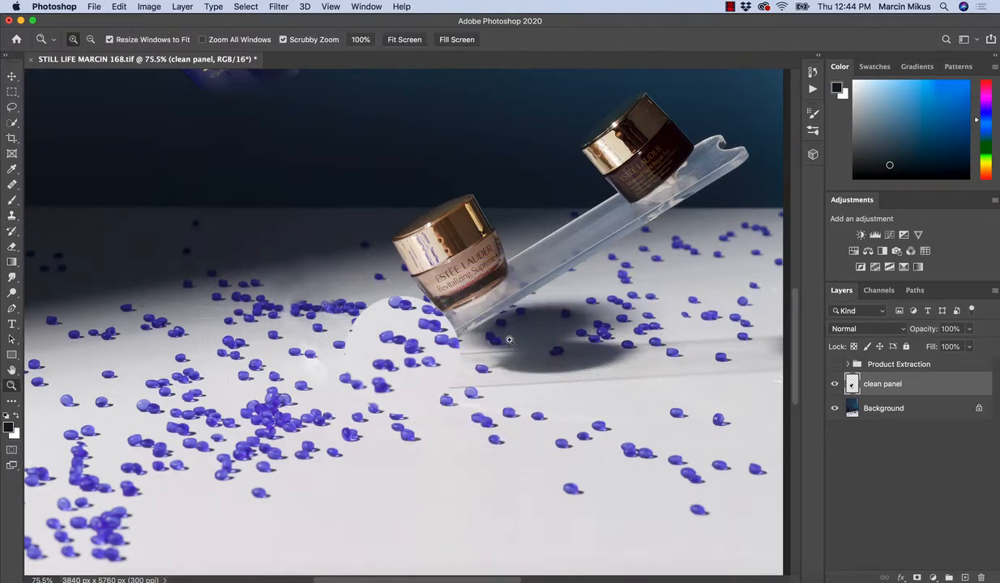
mouse_move(499, 312)
mouse_down()
mouse_move(538, 320)
mouse_move(540, 337)
mouse_up()
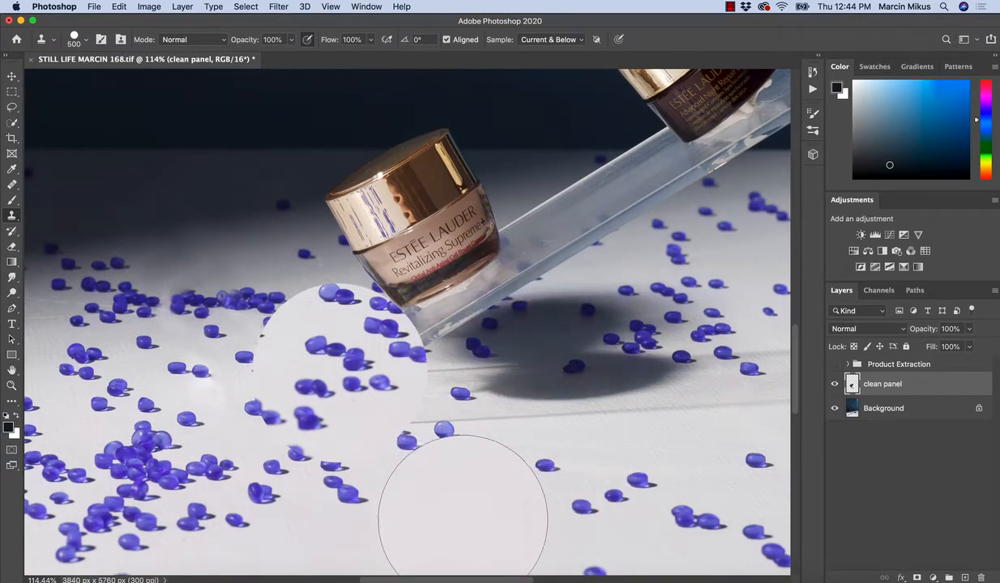
key(space)
drag(341, 469, 553, 370)
key(super+space)
drag(464, 410, 421, 416)
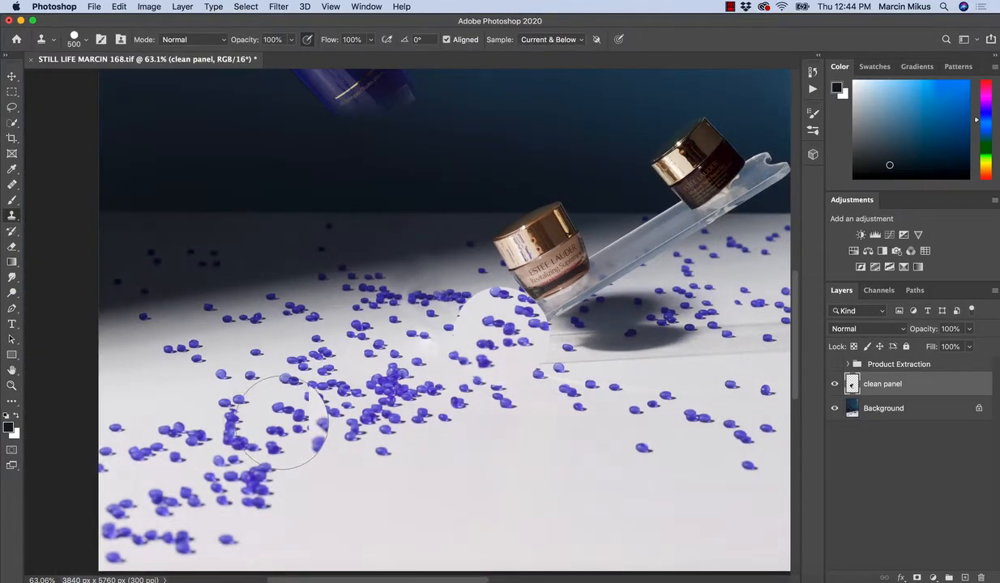
key(bracketleft)
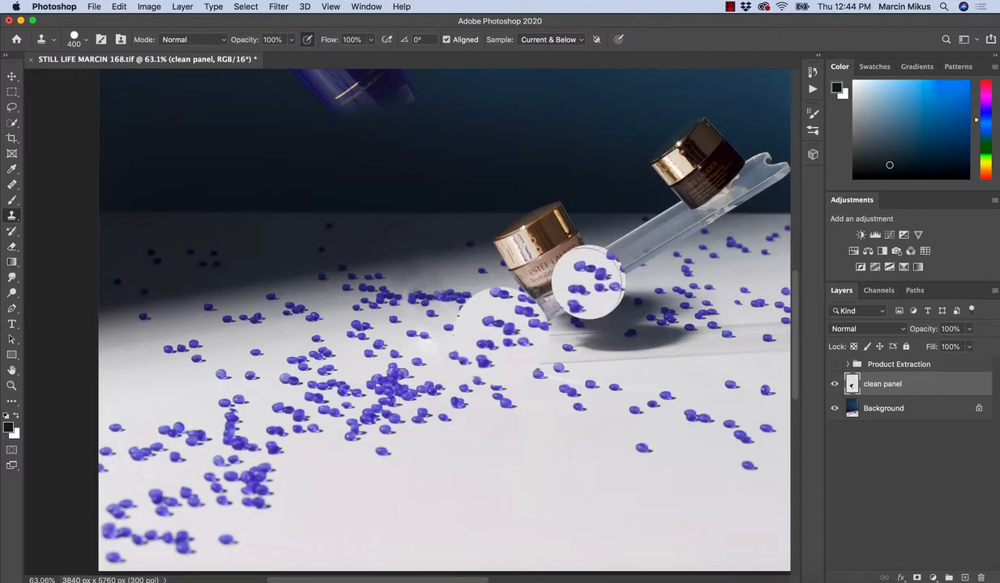
key(z)
drag(588, 312, 600, 315)
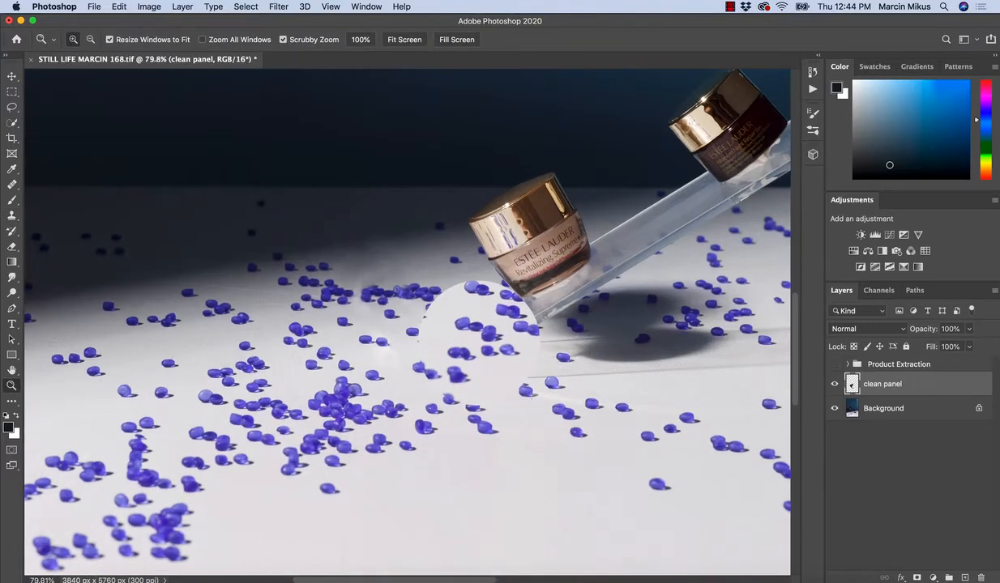
key(s)
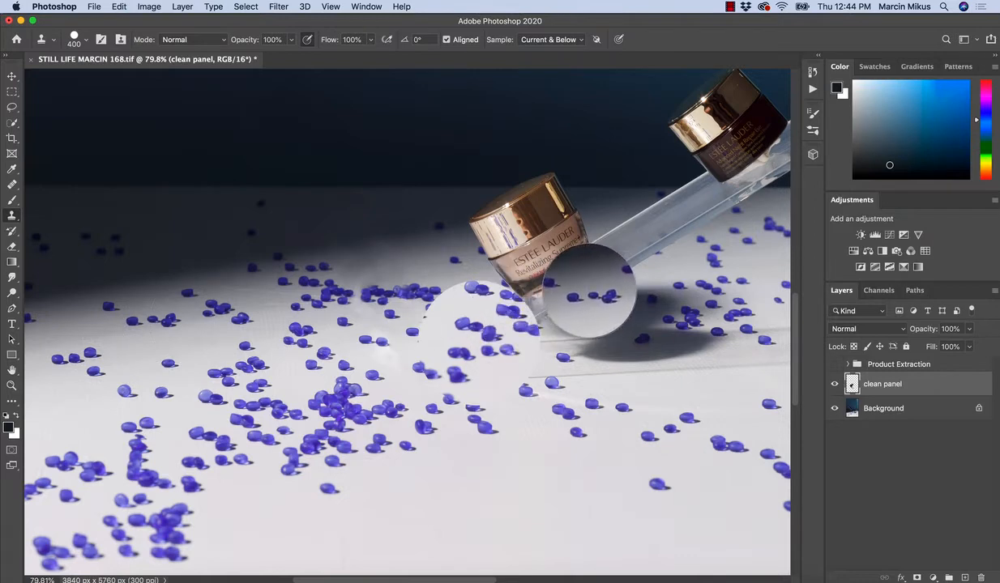
alt+click(82, 366)
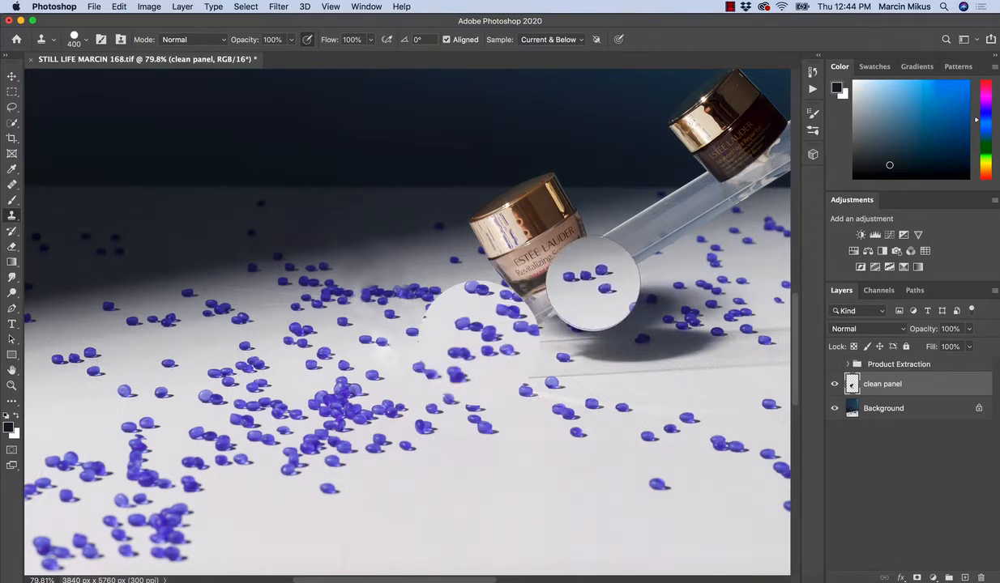
drag(594, 281, 552, 305)
key(z)
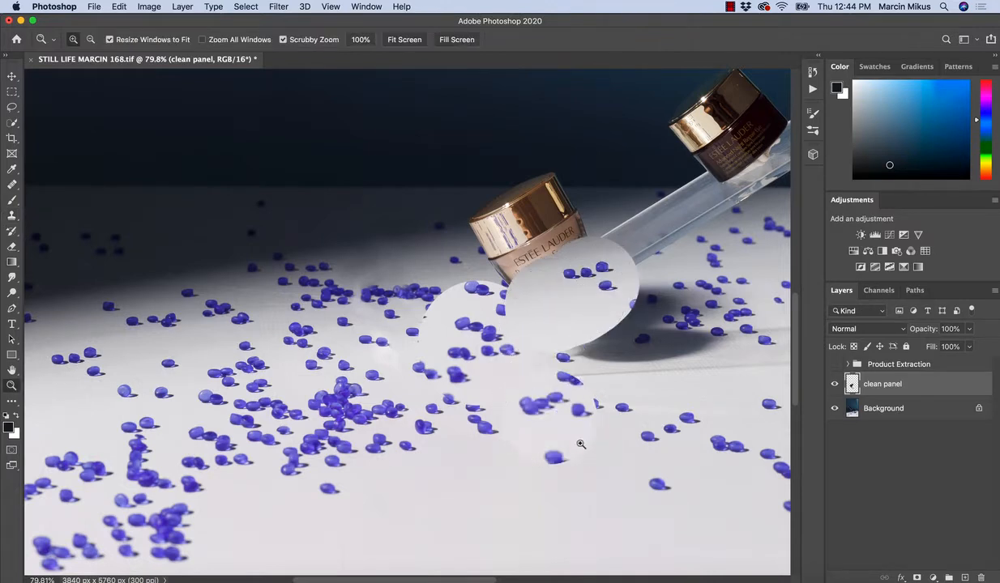
drag(645, 327, 673, 326)
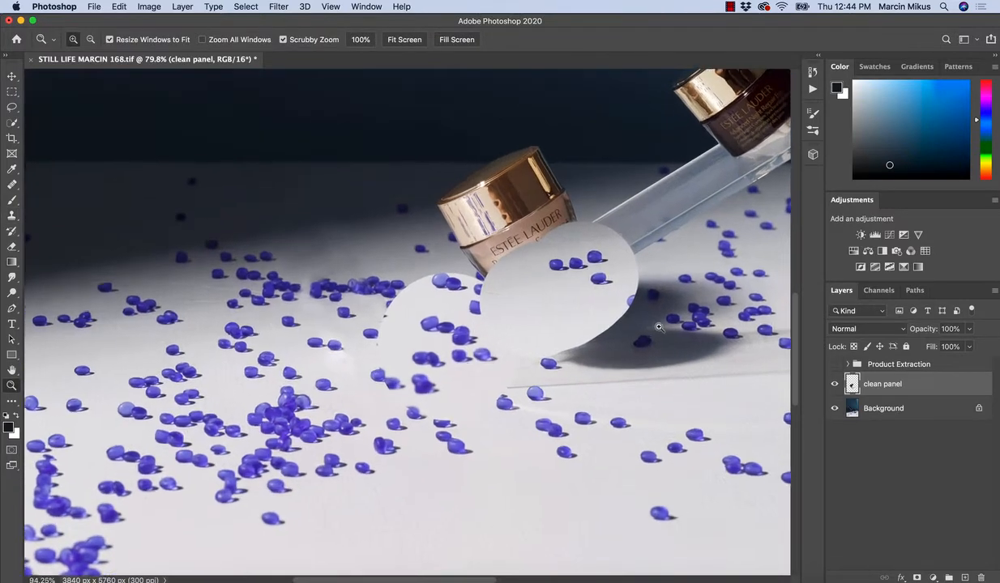
key(s)
mouse_move(653, 474)
mouse_down()
mouse_move(640, 466)
mouse_move(679, 456)
mouse_up()
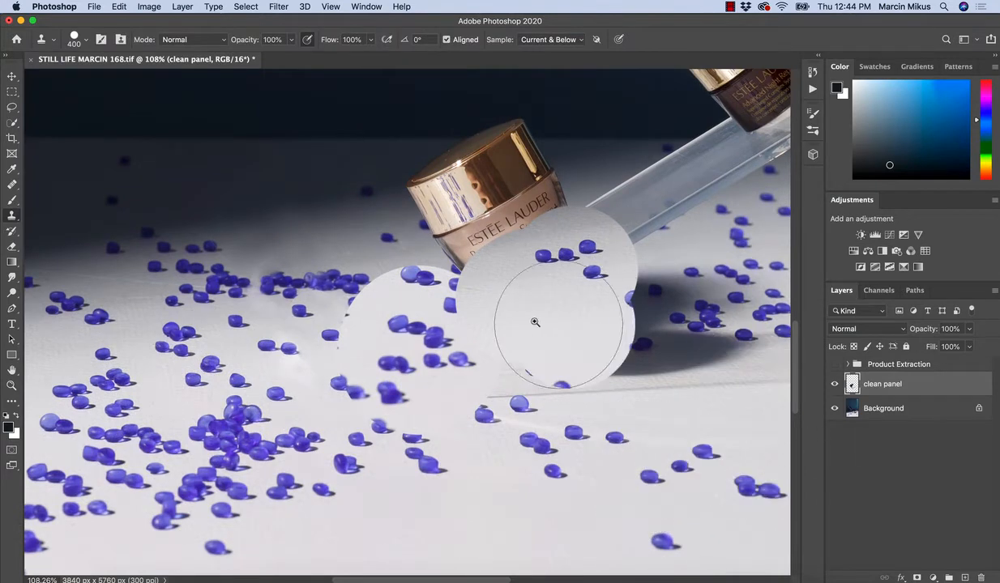
key(z)
mouse_move(517, 331)
mouse_down()
mouse_move(466, 330)
mouse_move(474, 330)
mouse_up()
key(s)
key(z)
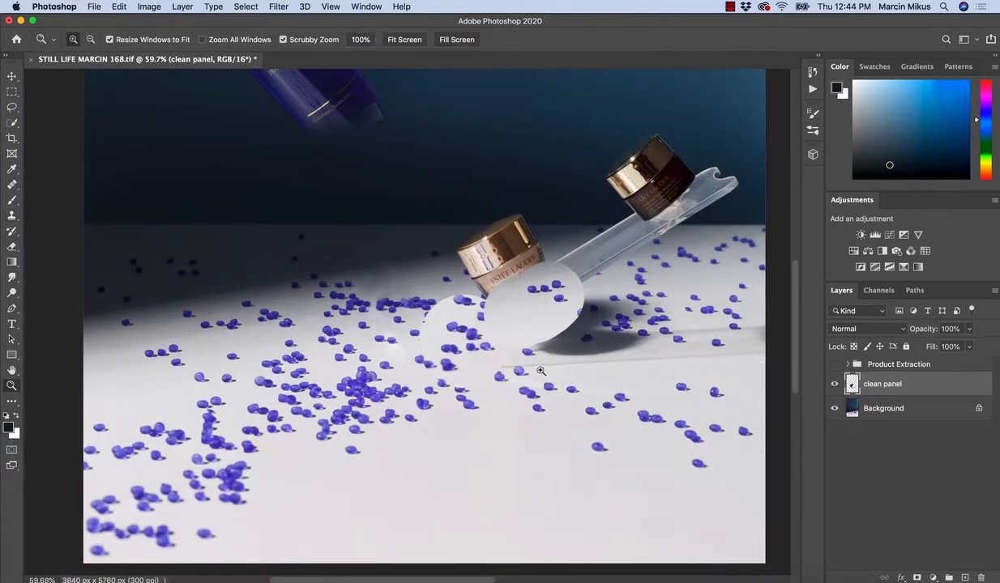
key(s)
key(z)
Erase the cloned patch's edge where it covers the jar's shadow, using a hard 60 px Eraser.
drag(505, 326, 549, 321)
key(j)
click(571, 331)
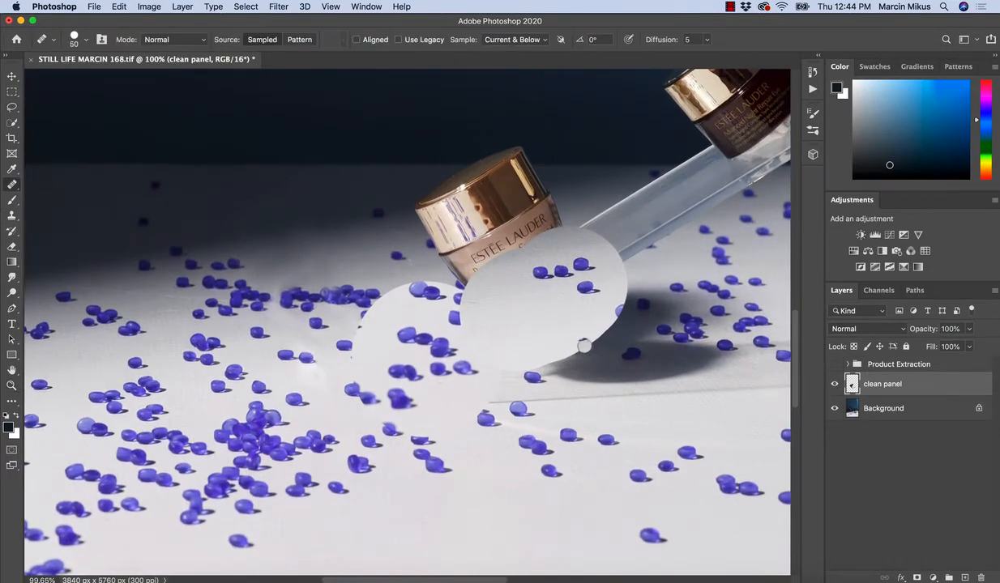
key(bracketleft)
click(12, 246)
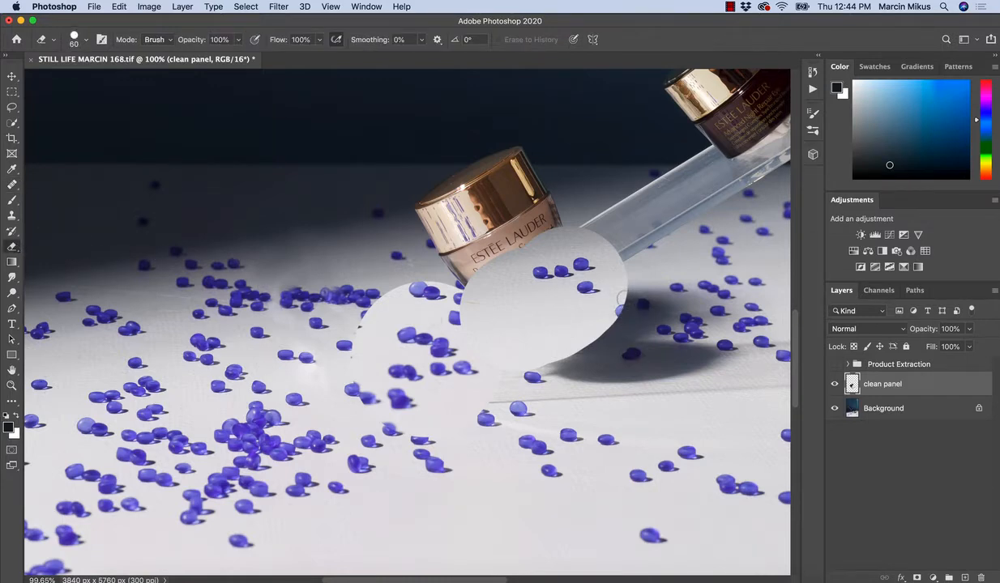
mouse_move(621, 298)
mouse_down()
mouse_move(589, 337)
mouse_move(588, 321)
mouse_move(596, 317)
mouse_move(563, 349)
mouse_up()
Soften the 60 px Eraser and erase the cloned patch further to bring back the tip of the jar's shadow.
click(84, 40)
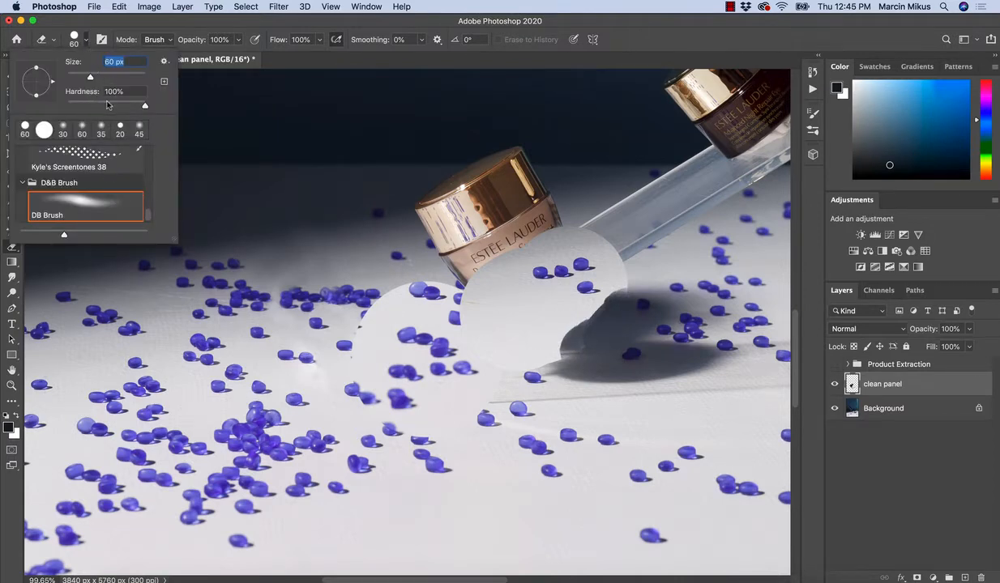
key(Tab)
key(Tab)
mouse_move(567, 356)
mouse_down()
mouse_move(560, 347)
mouse_move(582, 330)
mouse_move(579, 288)
mouse_move(594, 286)
mouse_move(547, 306)
mouse_move(577, 294)
mouse_move(536, 320)
mouse_move(531, 344)
mouse_up()
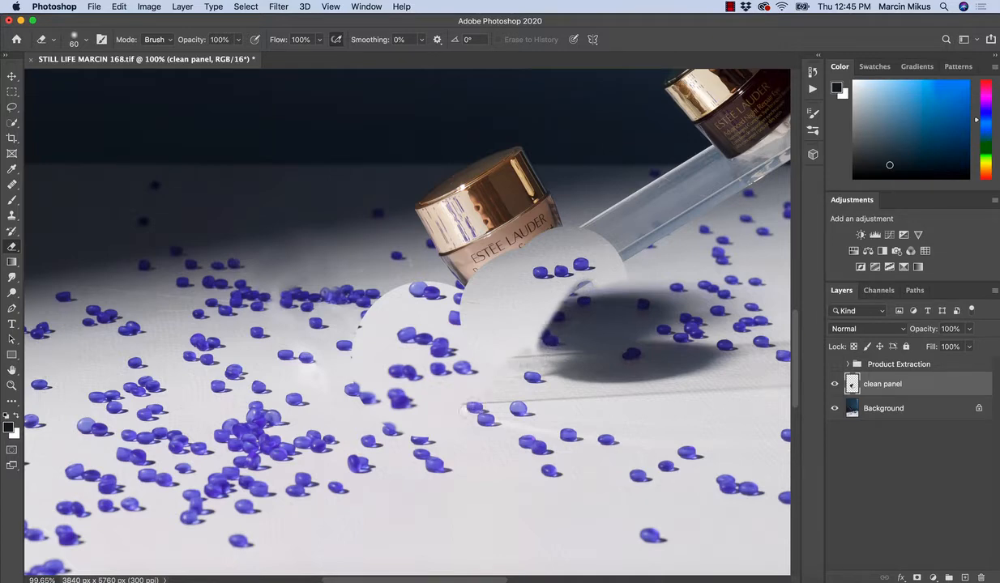
mouse_move(513, 326)
mouse_down()
mouse_move(537, 314)
mouse_move(508, 321)
mouse_up()
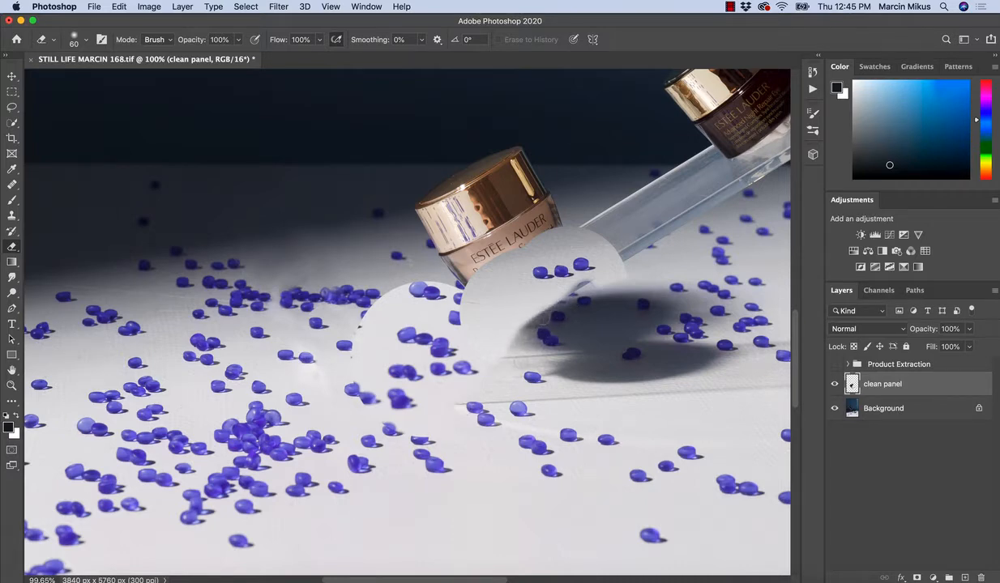
Erase more of the patch along the shadow's upper edge and heal the leftover panel sliver there with the Healing Brush.
key(z)
click(551, 326)
key(e)
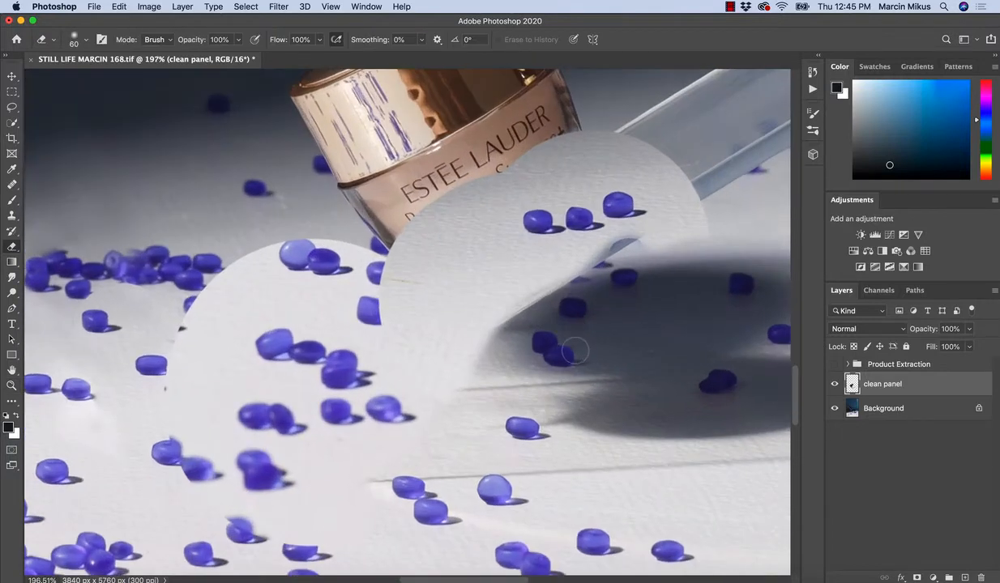
drag(589, 323, 646, 274)
key(j)
mouse_move(659, 274)
mouse_down()
mouse_move(525, 287)
mouse_move(509, 252)
mouse_move(517, 261)
mouse_move(526, 252)
mouse_move(517, 256)
mouse_up()
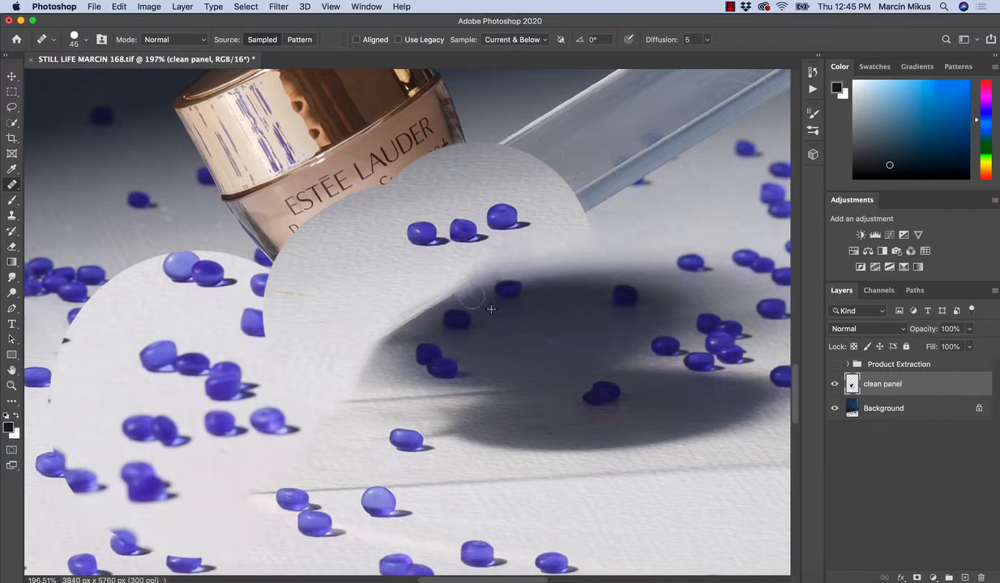
Switch to the Clone Stamp with the soft DB Brush preset and set its size to 90.
key(s)
key(bracketleft)
key(bracketleft)
key(bracketleft)
key(bracketleft)
key(bracketleft)
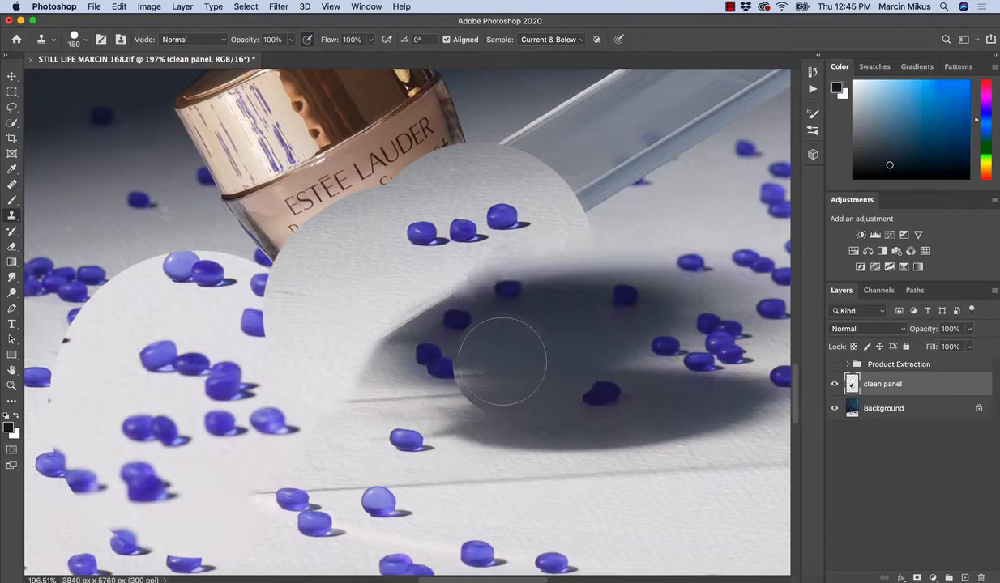
key(bracketleft)
key(bracketleft)
key(bracketleft)
key(bracketleft)
key(bracketleft)
key(bracketleft)
key(bracketleft)
key(bracketleft)
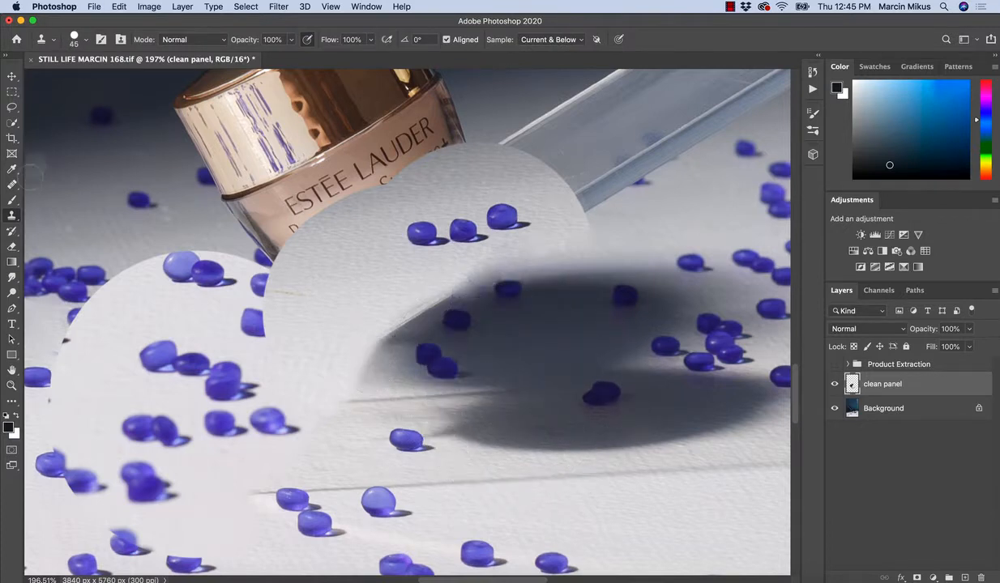
click(78, 39)
drag(148, 159, 142, 221)
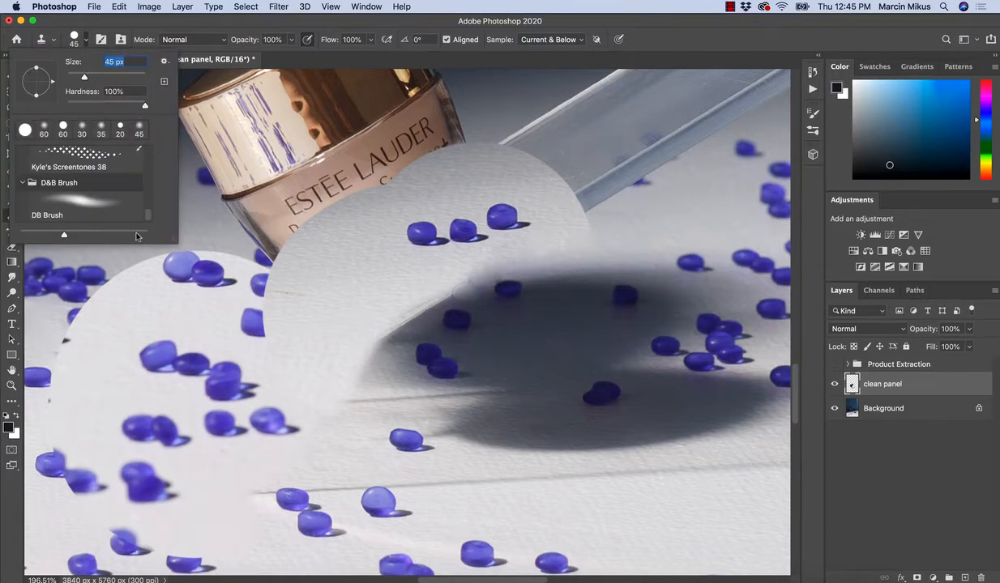
click(90, 200)
click(82, 40)
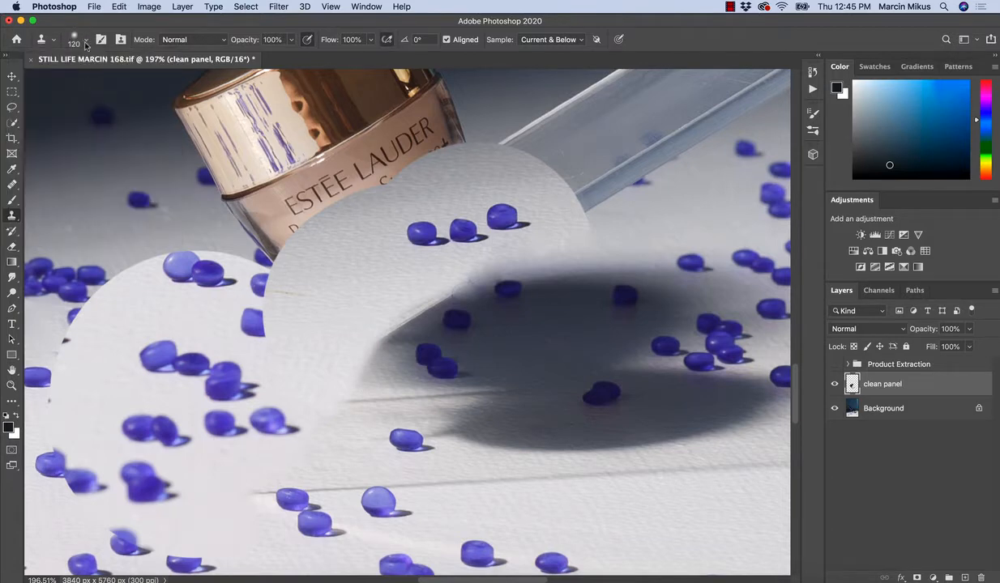
key(bracketleft)
key(bracketleft)
Clone shadow tone over the shadow's ragged tip and upper edge, covering the two beads near that edge.
click(369, 358)
drag(351, 359, 368, 335)
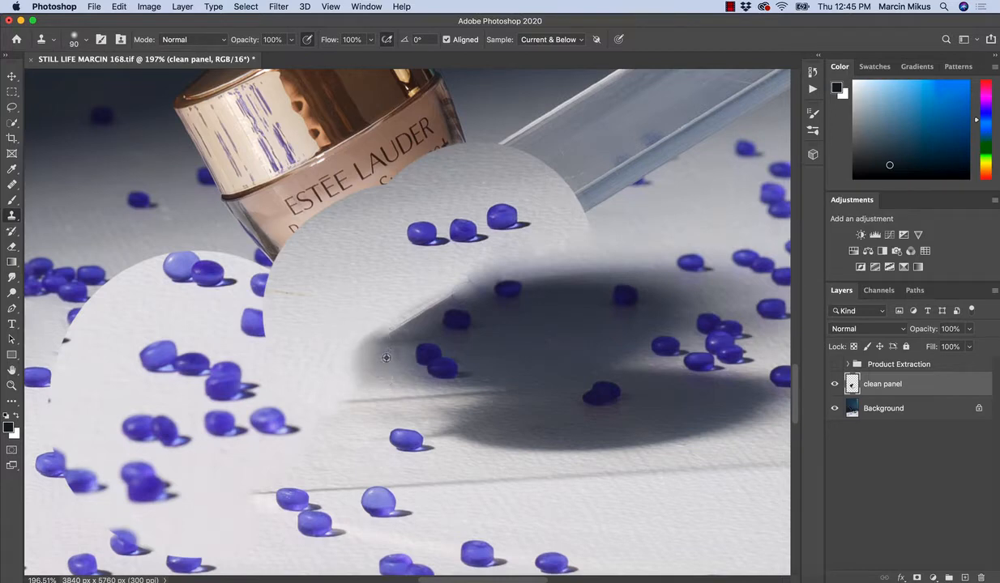
alt+click(485, 333)
mouse_move(447, 314)
mouse_down()
mouse_move(461, 321)
mouse_move(519, 293)
mouse_move(478, 287)
mouse_move(443, 311)
mouse_up()
alt+click(472, 319)
alt+click(505, 295)
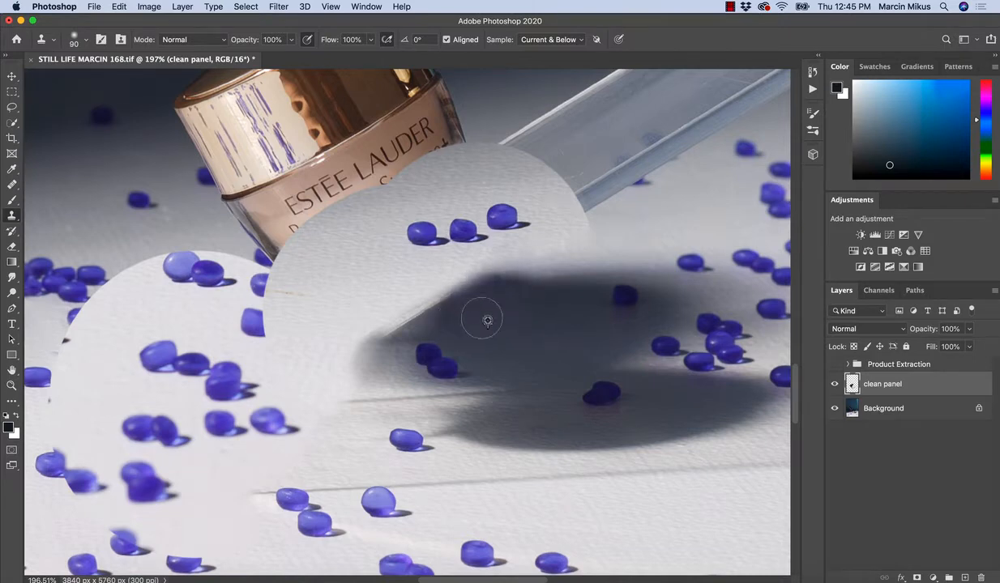
mouse_move(514, 289)
mouse_down()
mouse_move(495, 288)
mouse_move(467, 306)
mouse_move(469, 292)
mouse_move(450, 315)
mouse_move(458, 324)
mouse_move(448, 314)
mouse_up()
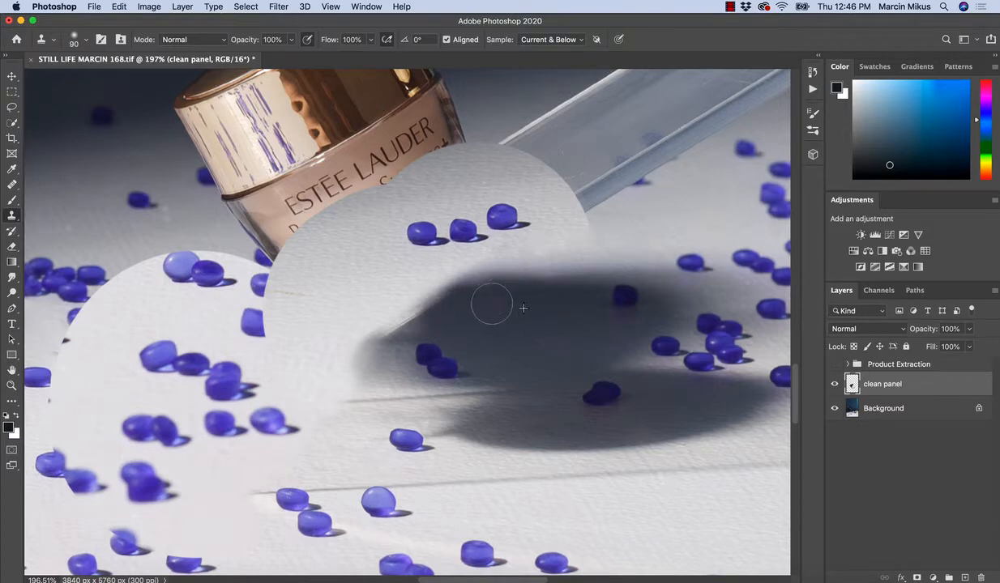
Clone sampled tone along the upper edge and tip of the jar's shadow with a 60 px Clone Stamp, undoing the last stroke.
drag(401, 354, 472, 347)
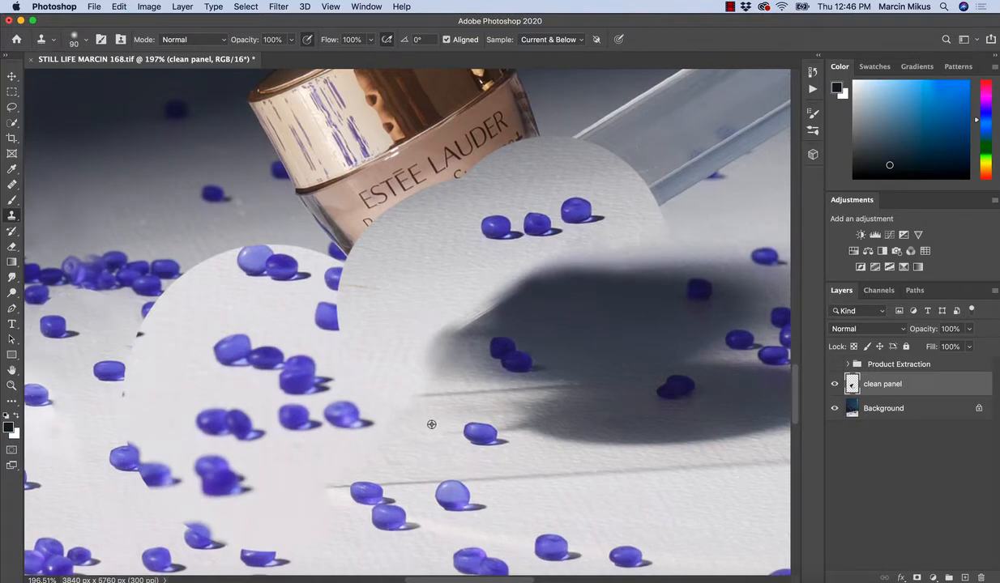
mouse_move(522, 320)
mouse_down()
mouse_move(509, 315)
mouse_move(528, 296)
mouse_move(513, 301)
mouse_move(553, 297)
mouse_move(514, 340)
mouse_up()
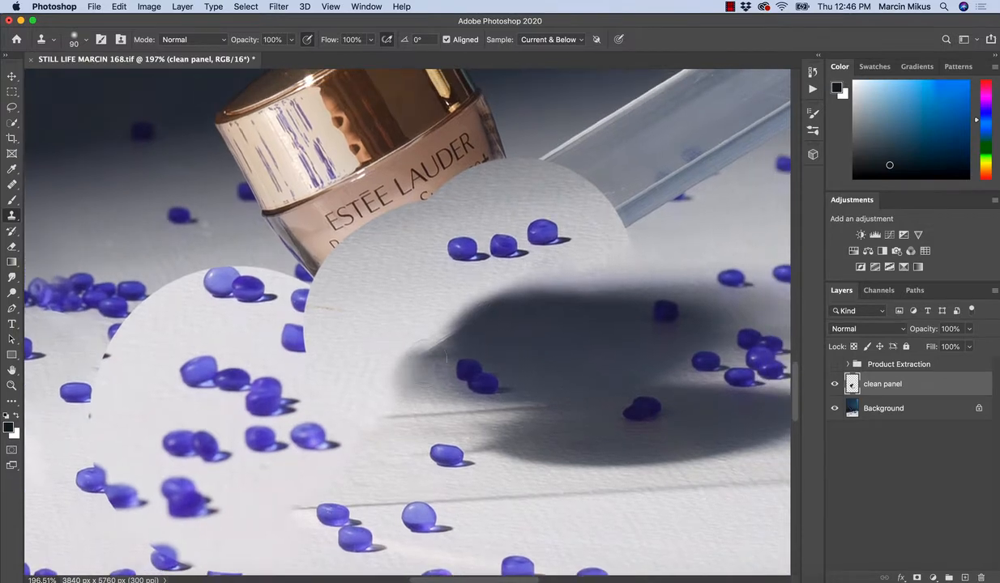
key(p)
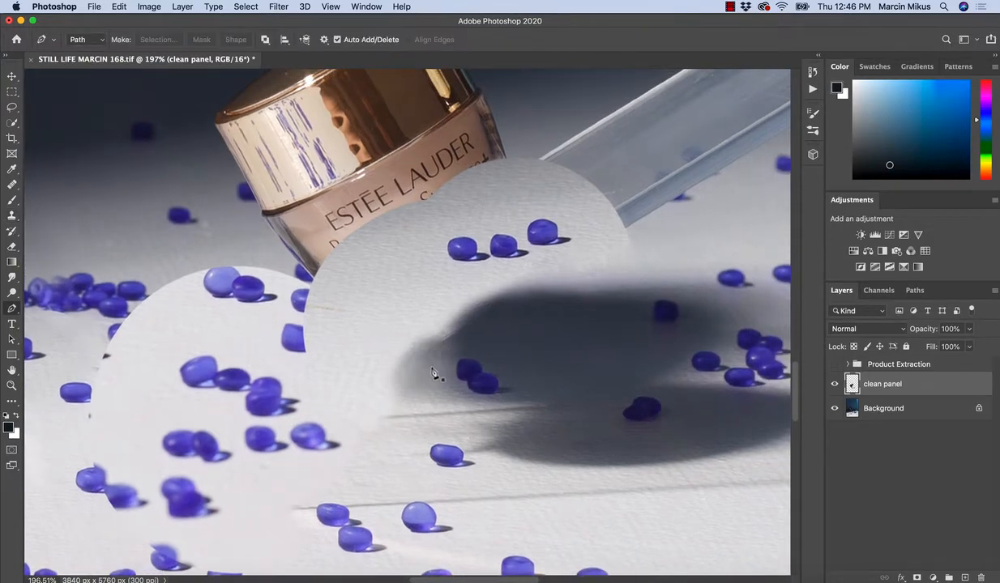
key(s)
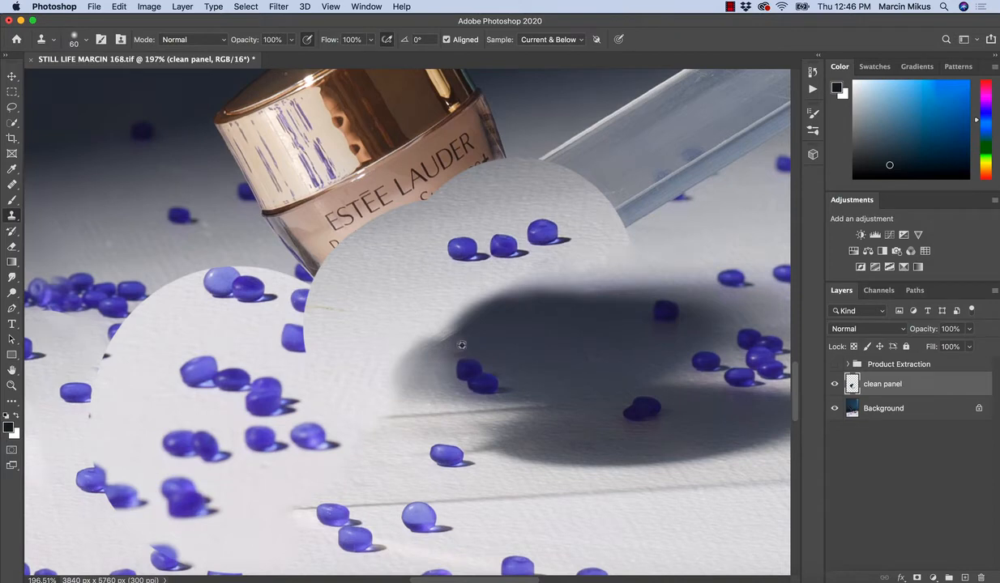
alt+click(461, 345)
mouse_move(449, 323)
mouse_down()
mouse_move(417, 345)
mouse_move(423, 321)
mouse_move(478, 320)
mouse_move(459, 342)
mouse_up()
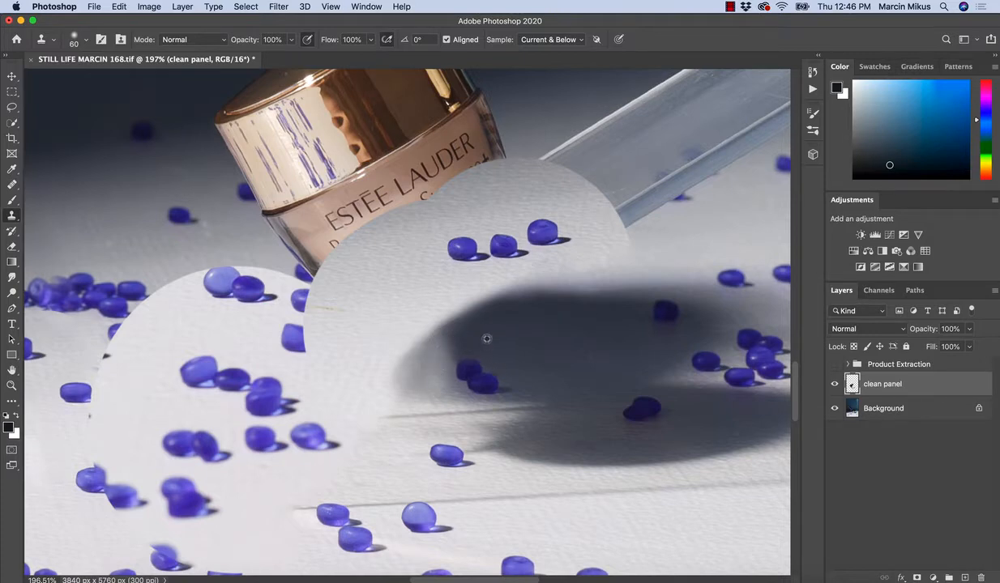
mouse_move(466, 323)
mouse_down()
mouse_move(441, 337)
mouse_move(436, 352)
mouse_up()
drag(435, 380, 415, 368)
key(super+z)
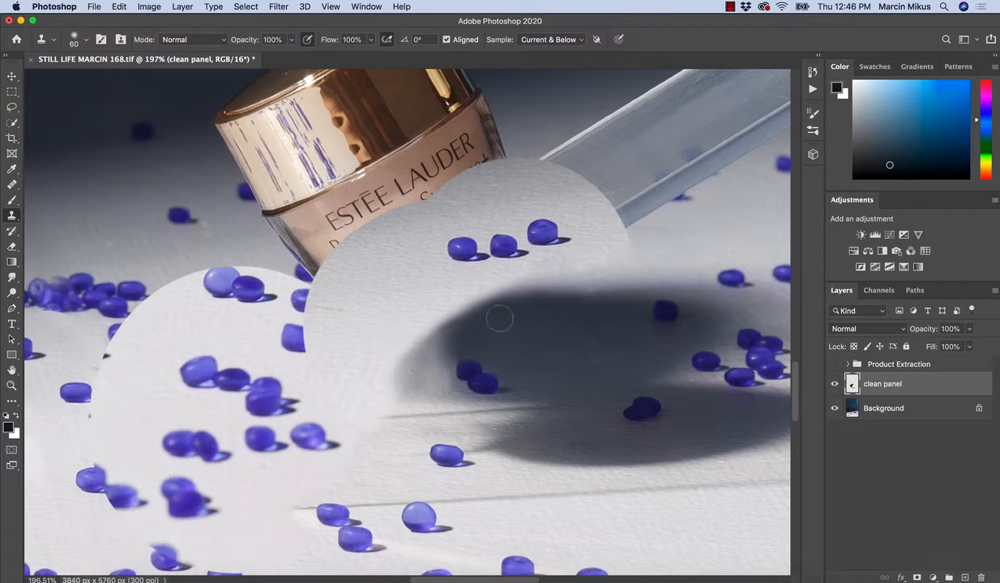
Show the Product Extraction group and inspect the jar over the retouched shadow and tabletop from full view and close up.
key(z)
drag(527, 337, 455, 346)
drag(533, 327, 583, 338)
key(s)
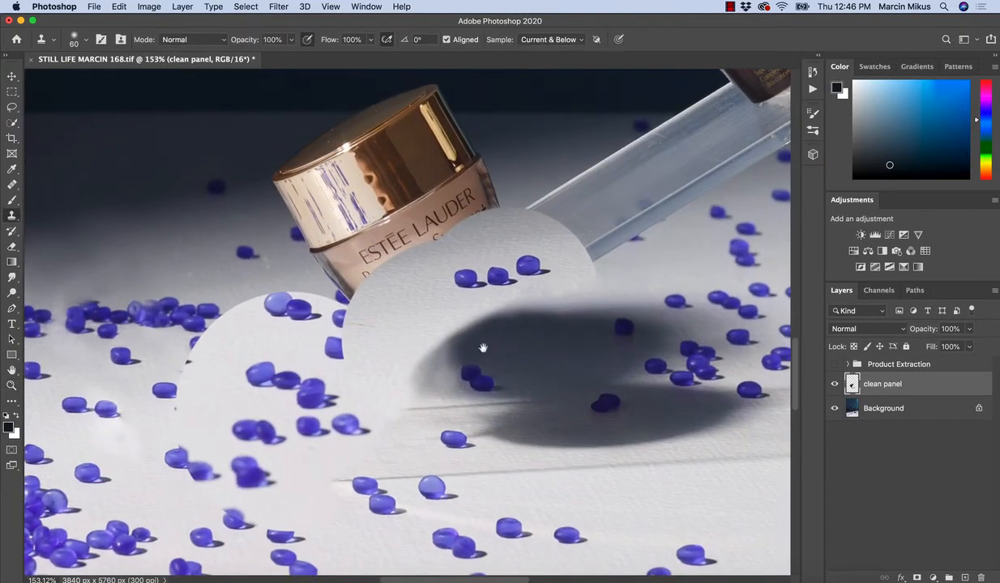
drag(471, 346, 521, 325)
click(834, 364)
key(z)
drag(475, 372, 460, 429)
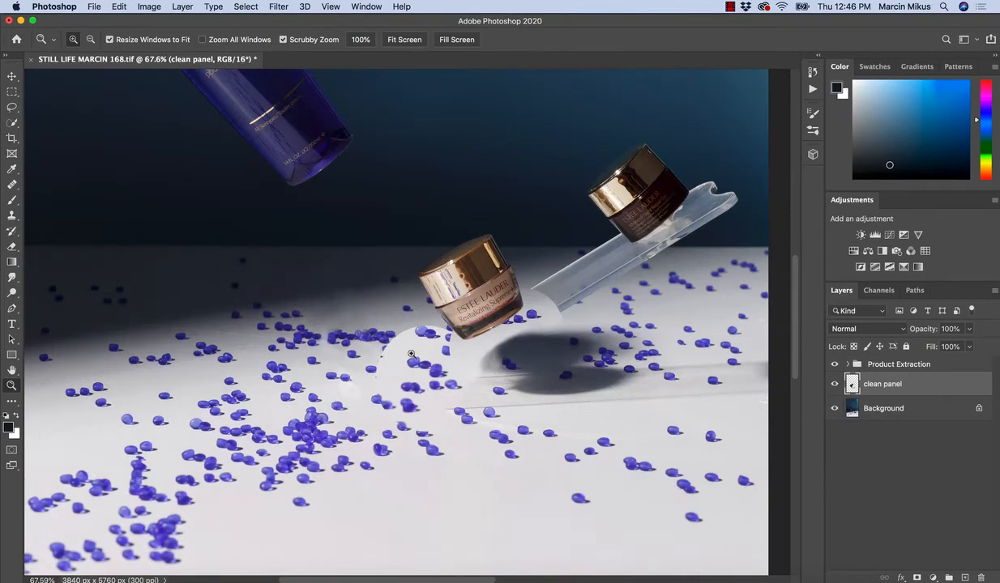
drag(410, 354, 457, 365)
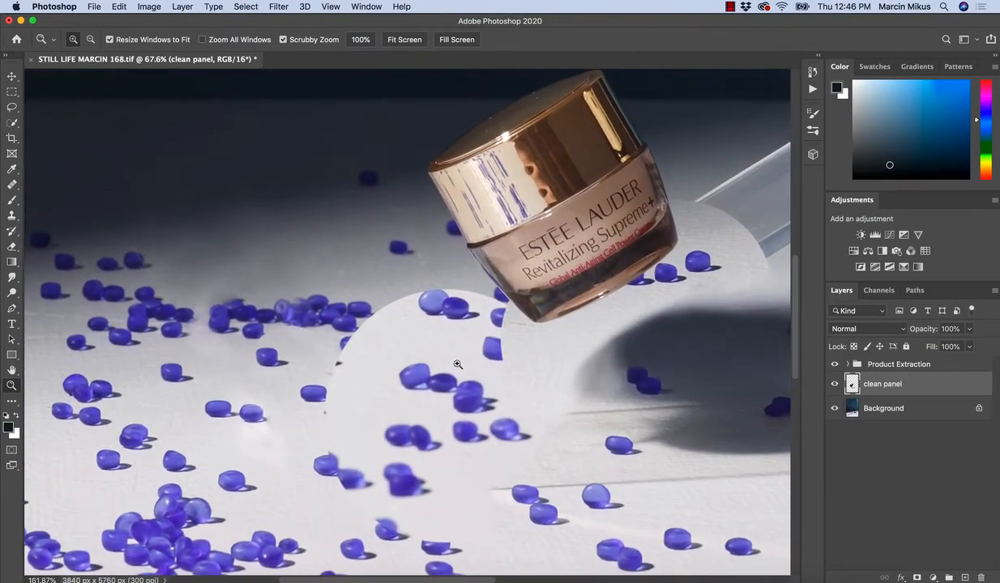
key(s)
key(z)
drag(518, 374, 474, 368)
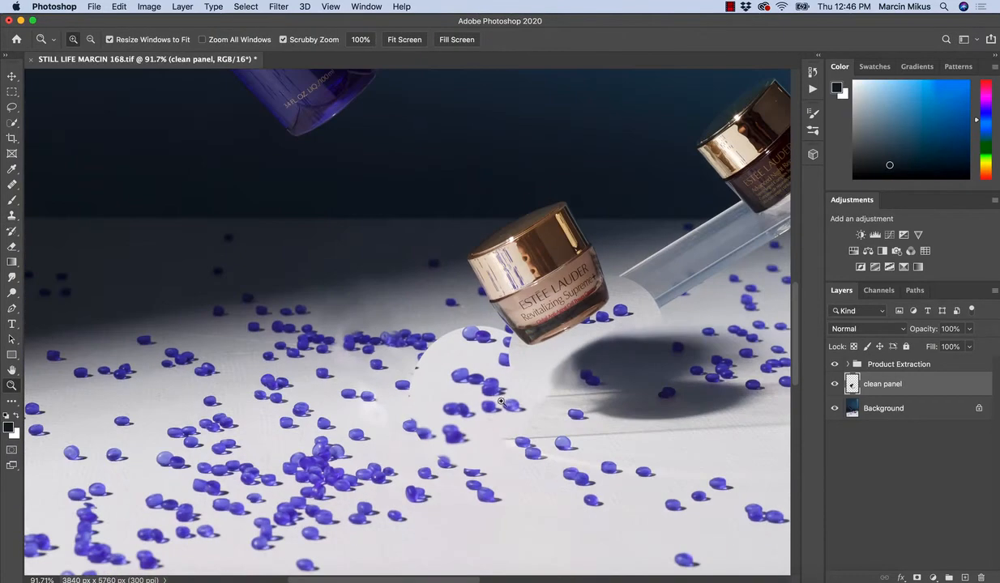
Set the Healing Brush to 80 px and heal the clipped bead remnants at the lower edge of the cloned patch.
key(s)
key(j)
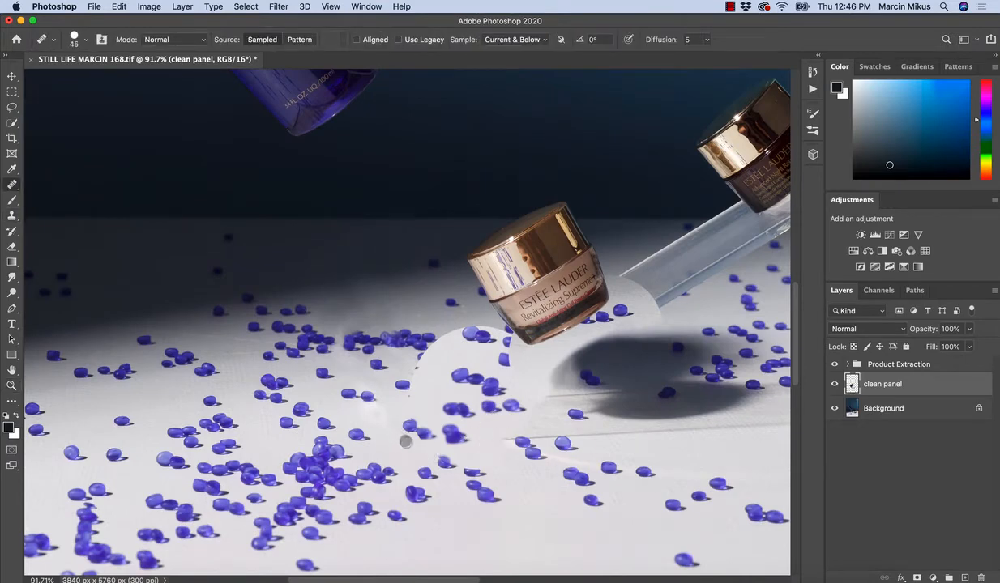
key(bracketright)
key(bracketright)
key(bracketright)
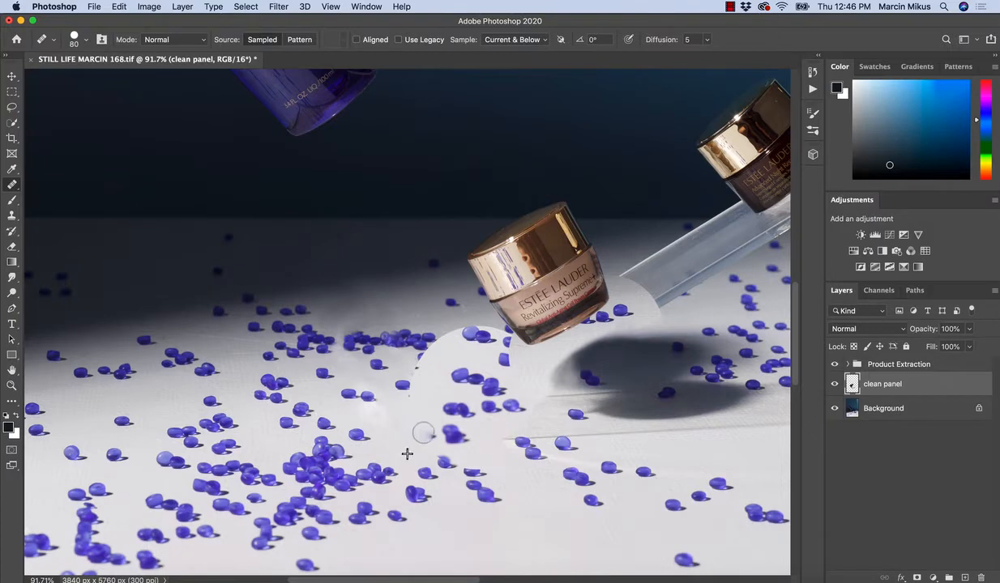
mouse_move(429, 440)
mouse_down()
mouse_move(461, 438)
mouse_move(440, 437)
mouse_move(468, 446)
mouse_move(465, 465)
mouse_move(514, 453)
mouse_move(536, 436)
mouse_move(551, 442)
mouse_move(531, 425)
mouse_move(558, 422)
mouse_move(413, 426)
mouse_move(479, 397)
mouse_move(625, 400)
mouse_move(568, 413)
mouse_move(529, 402)
mouse_move(581, 376)
mouse_move(731, 379)
mouse_move(704, 373)
mouse_move(721, 375)
mouse_up()
Heal the long panel edge line running below the jar's shadow by sampling clean tabletop around it.
key(z)
key(j)
alt+click(503, 442)
alt+click(537, 449)
alt+click(397, 413)
alt+click(533, 409)
alt+click(530, 401)
alt+click(689, 396)
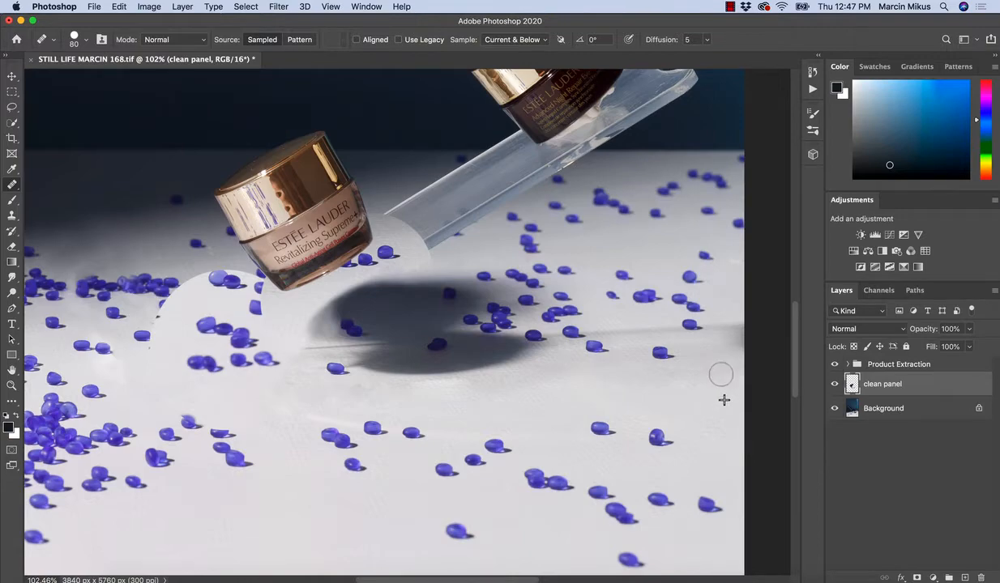
Heal the hard curved edge on the outer side of the cloned patch near the bead cluster.
key(z)
drag(661, 401, 575, 419)
drag(451, 393, 502, 392)
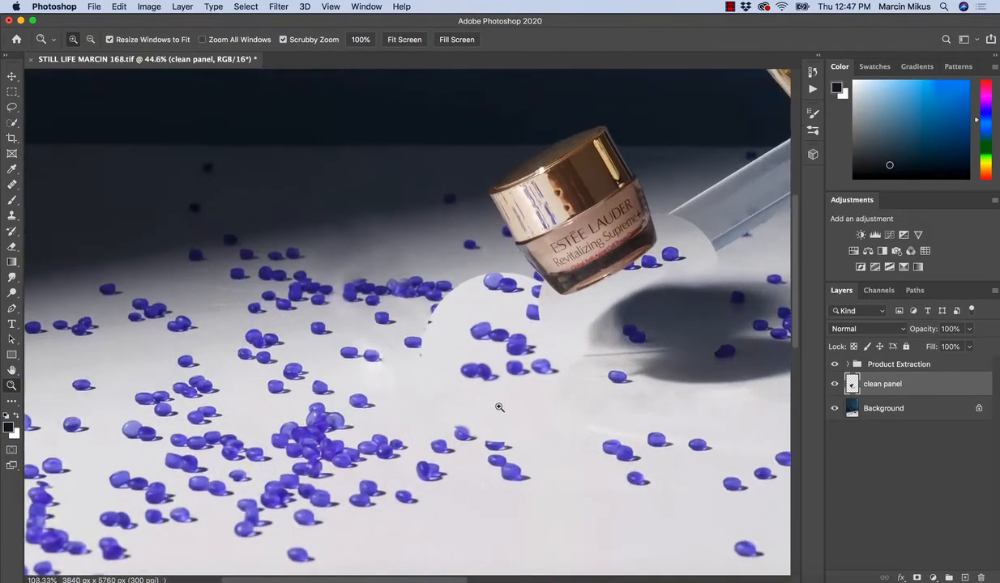
key(j)
mouse_move(408, 331)
mouse_down()
mouse_move(408, 340)
mouse_move(435, 300)
mouse_move(424, 369)
mouse_up()
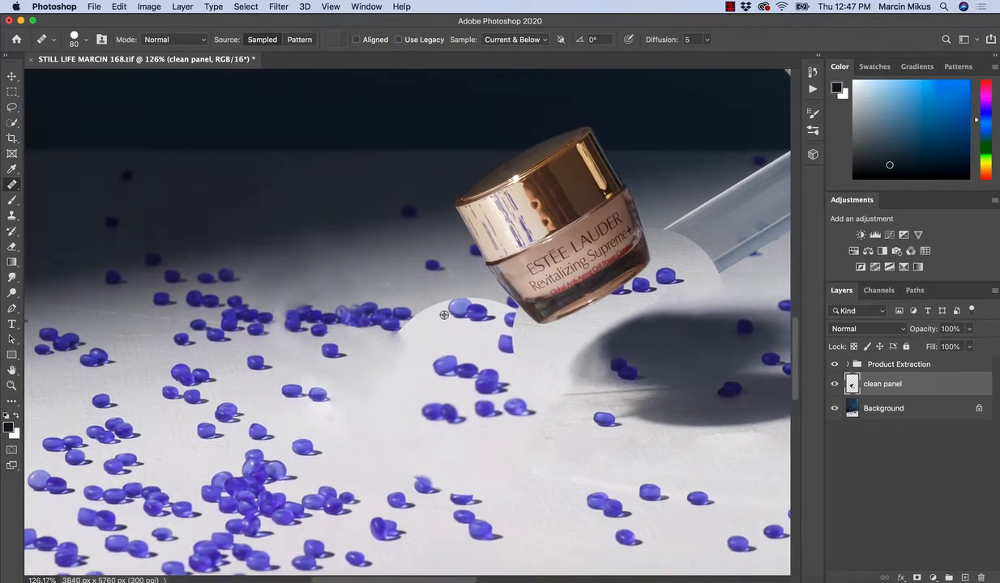
alt+click(452, 278)
mouse_move(458, 304)
mouse_down()
mouse_move(471, 312)
mouse_move(459, 318)
mouse_move(460, 305)
mouse_up()
key(super+z)
Hide the Product Extraction group and heal away the two beads and the curved patch edge beside the jar.
click(834, 364)
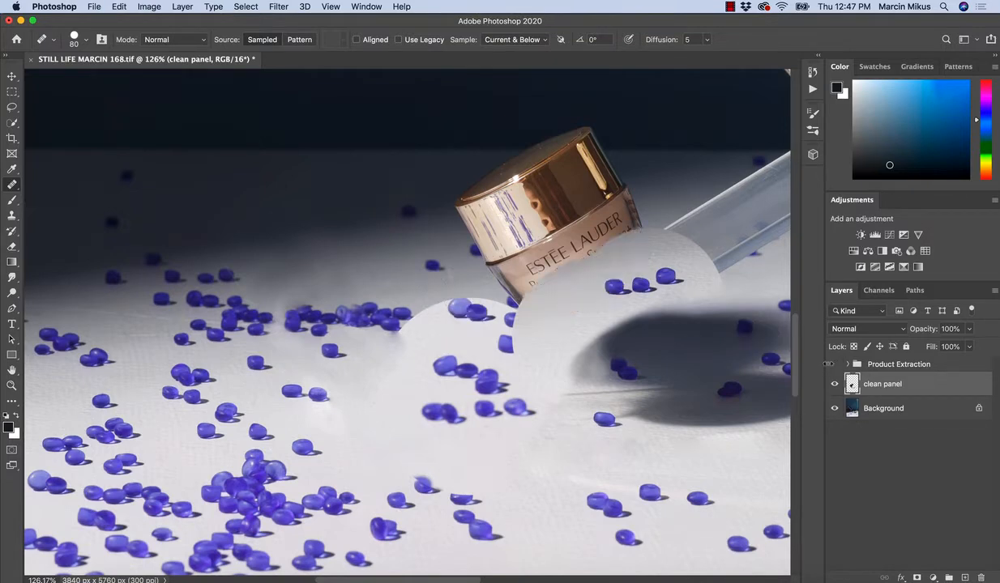
alt+click(413, 283)
mouse_move(455, 312)
mouse_down()
mouse_move(484, 313)
mouse_move(437, 304)
mouse_move(408, 328)
mouse_move(422, 317)
mouse_move(394, 326)
mouse_up()
alt+click(461, 295)
Clone clean tabletop over the blurry tones beside the bead cluster with the 60 px Clone Stamp.
key(s)
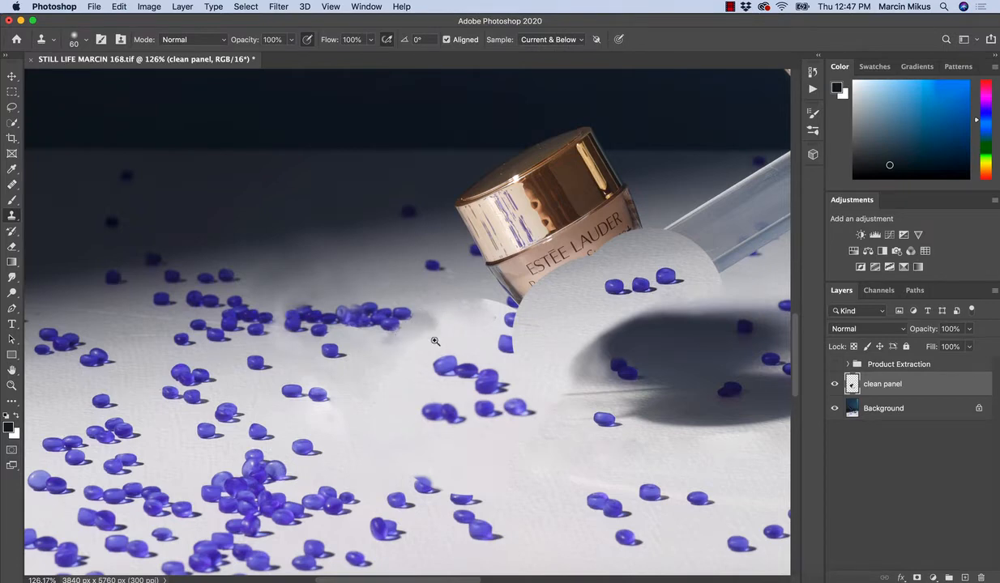
key(z)
mouse_move(407, 372)
mouse_down()
mouse_move(406, 381)
mouse_move(455, 382)
mouse_up()
key(s)
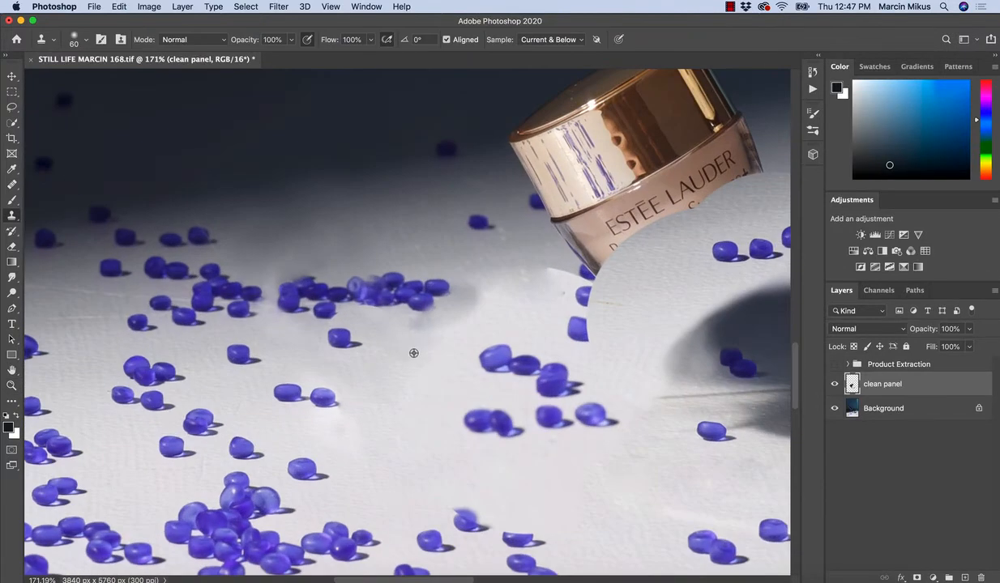
mouse_move(421, 339)
mouse_down()
mouse_move(466, 309)
mouse_move(465, 289)
mouse_move(427, 322)
mouse_move(463, 298)
mouse_move(455, 312)
mouse_move(401, 361)
mouse_move(448, 356)
mouse_up()
key(z)
key(s)
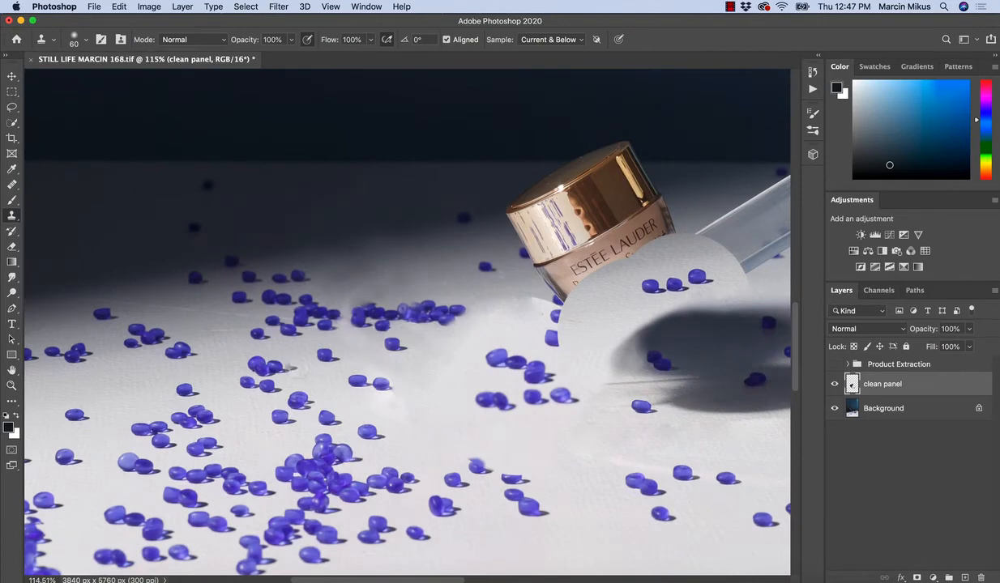
Enlarge the soft Clone Stamp brush to 400 px for copying whole bead groups.
drag(294, 376, 384, 384)
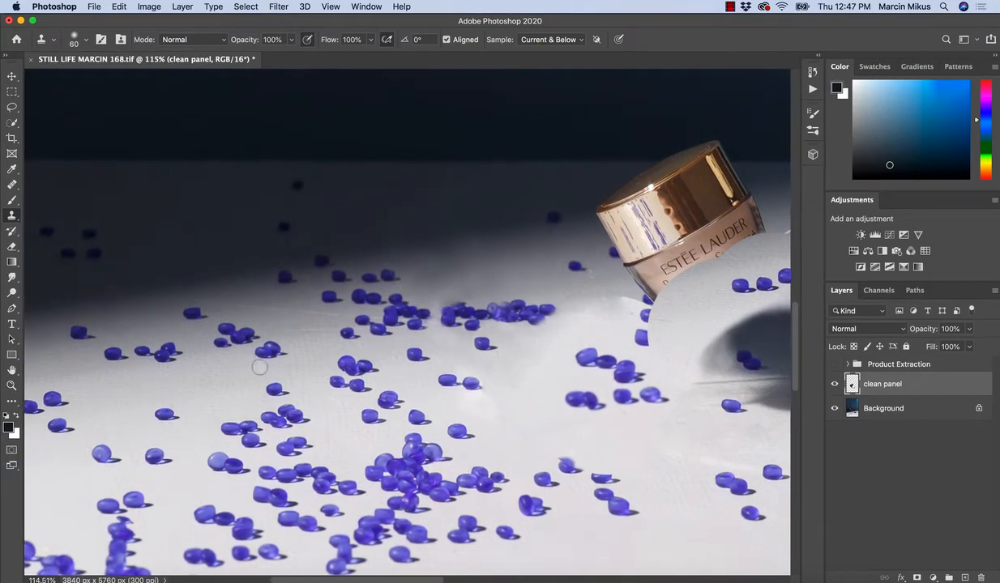
key(bracketright)
key(bracketright)
key(bracketright)
key(bracketright)
key(bracketright)
key(bracketright)
key(bracketright)
key(bracketright)
key(bracketright)
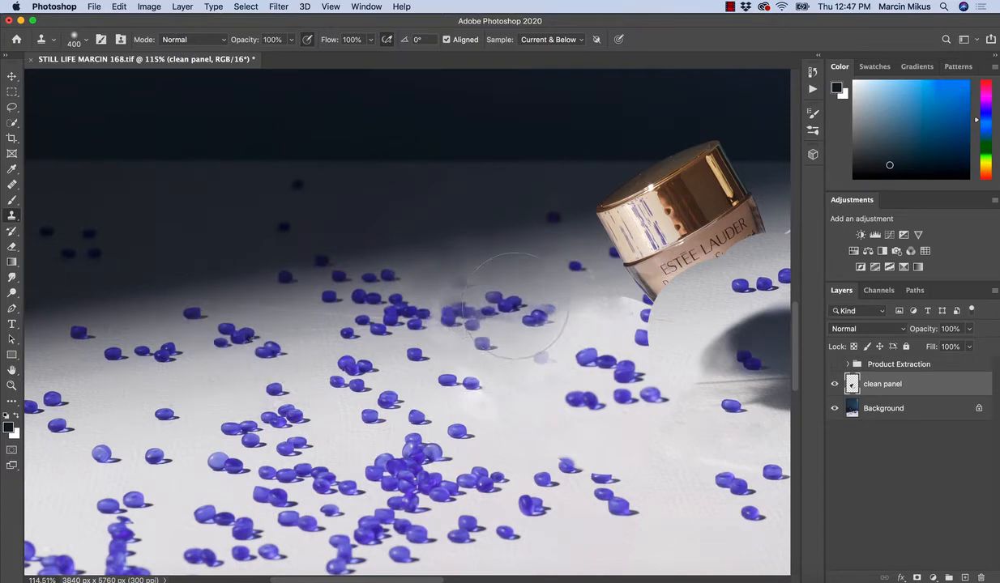
drag(79, 251, 158, 284)
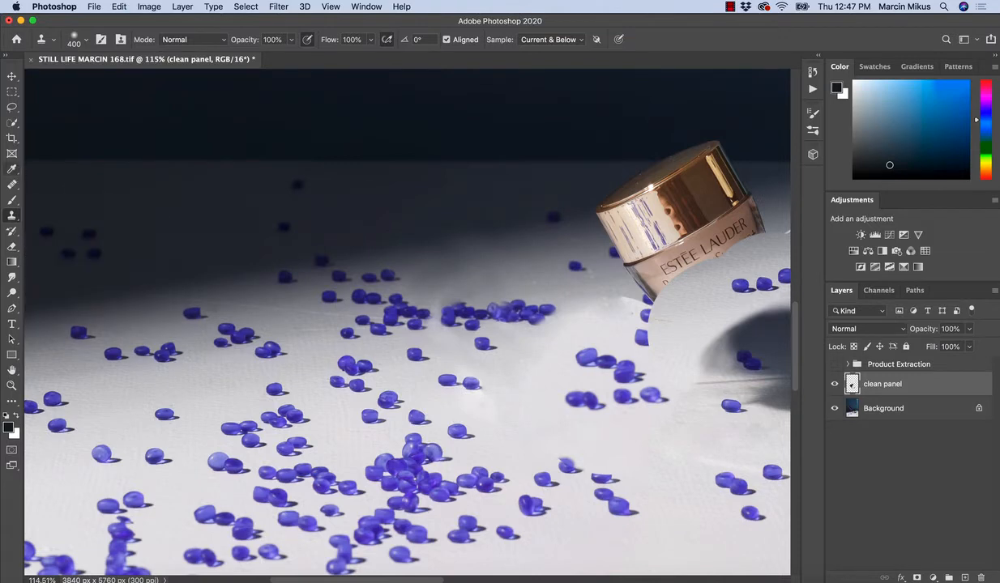
Switch the Clone Stamp to the Hard Round preset at 200 px and stamp a bead group over the smeared cluster beside the jar.
click(75, 40)
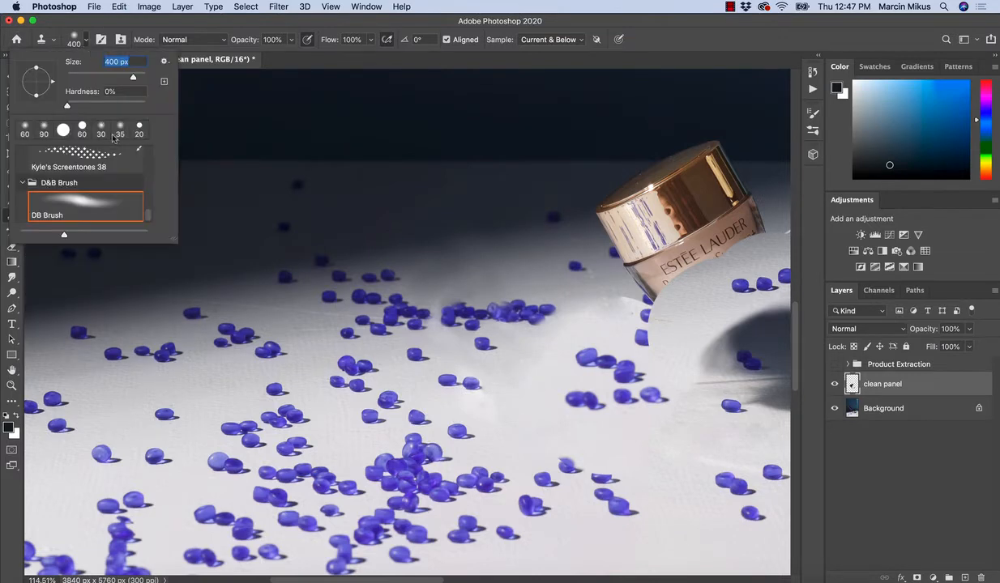
click(86, 206)
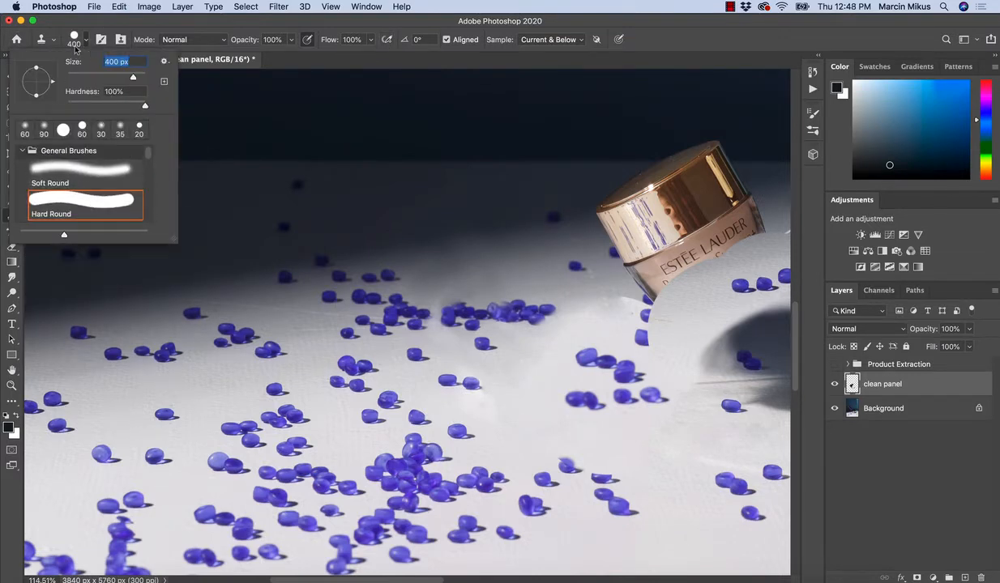
key(Return)
key(bracketleft)
key(bracketleft)
key(bracketleft)
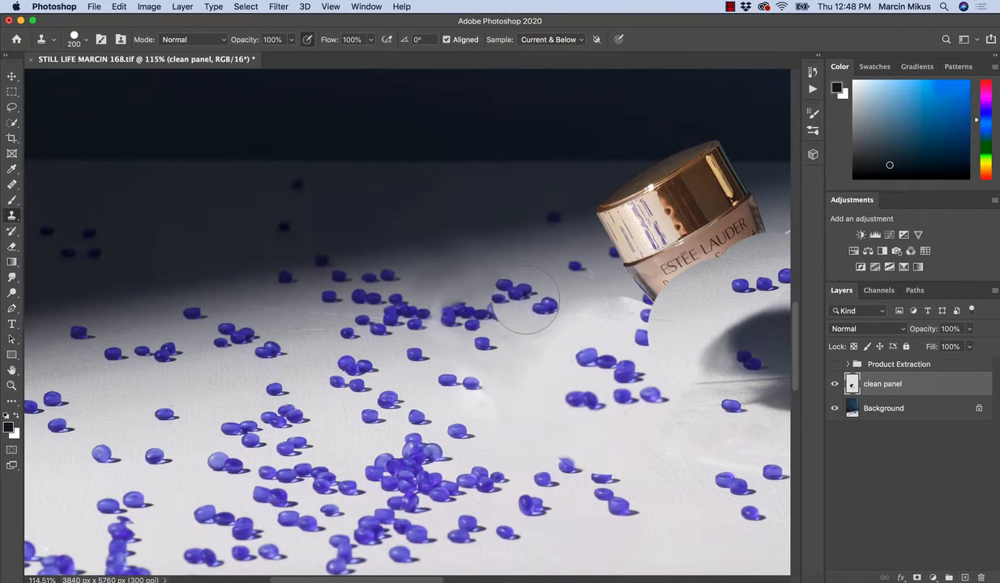
drag(526, 299, 527, 303)
Try to stamp a second bead group over the remaining smeared cluster with the 200 px Clone Stamp.
key(z)
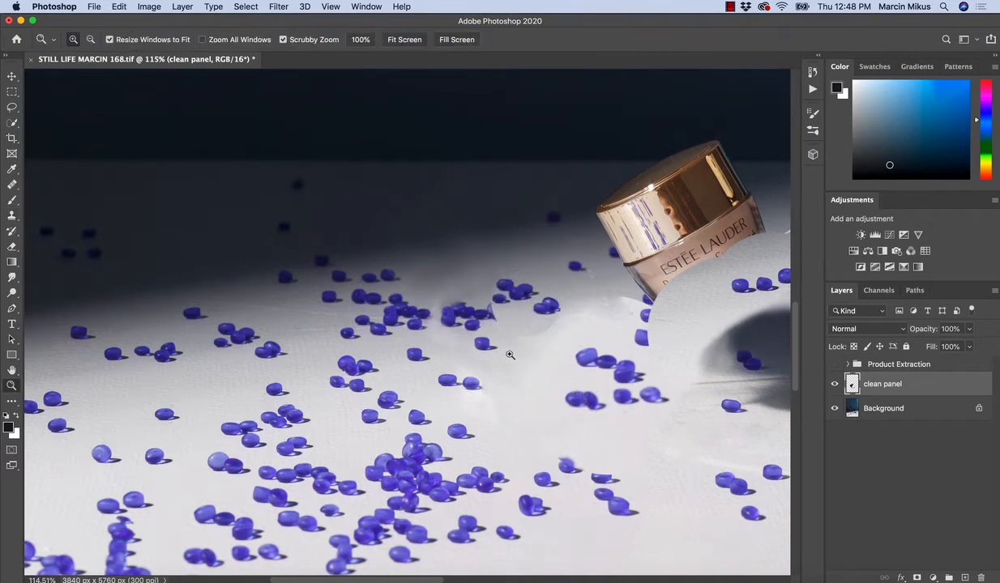
drag(504, 354, 519, 354)
key(s)
drag(92, 451, 114, 423)
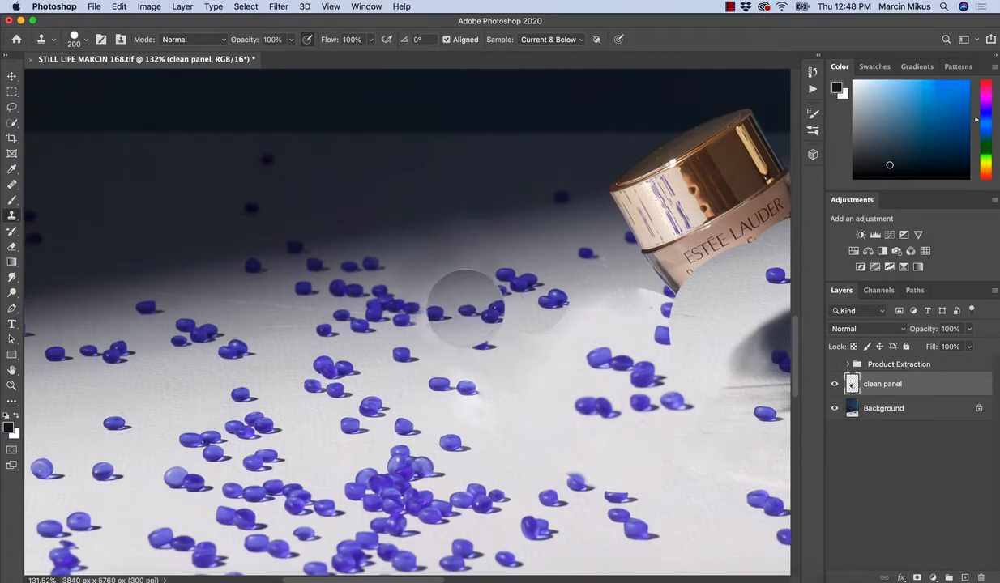
drag(468, 308, 471, 301)
key(z)
drag(512, 388, 469, 425)
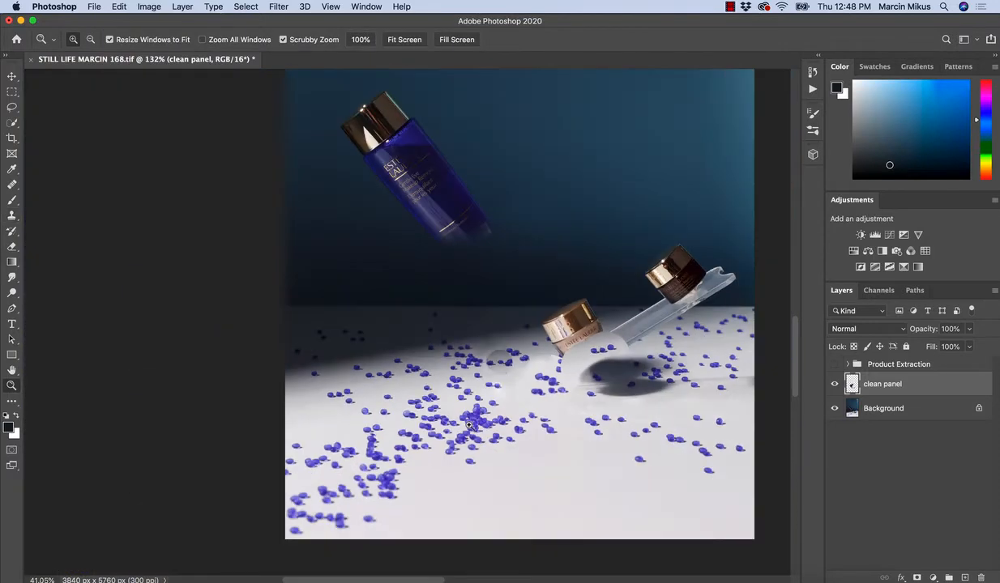
drag(495, 382, 567, 350)
Stamp a group of four beads over the remaining smeared cluster with a 250 px Clone Stamp brush.
key(s)
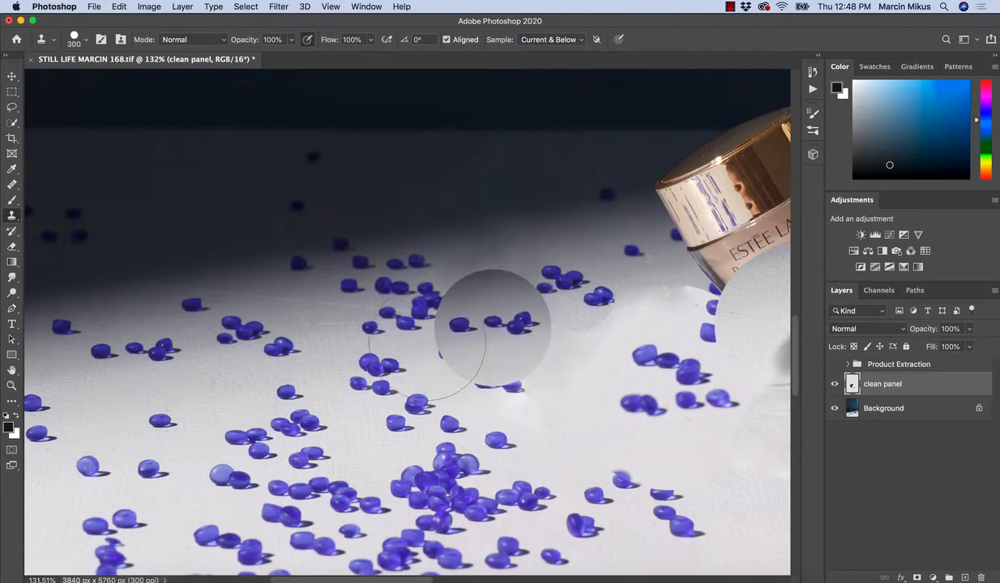
drag(320, 400, 481, 347)
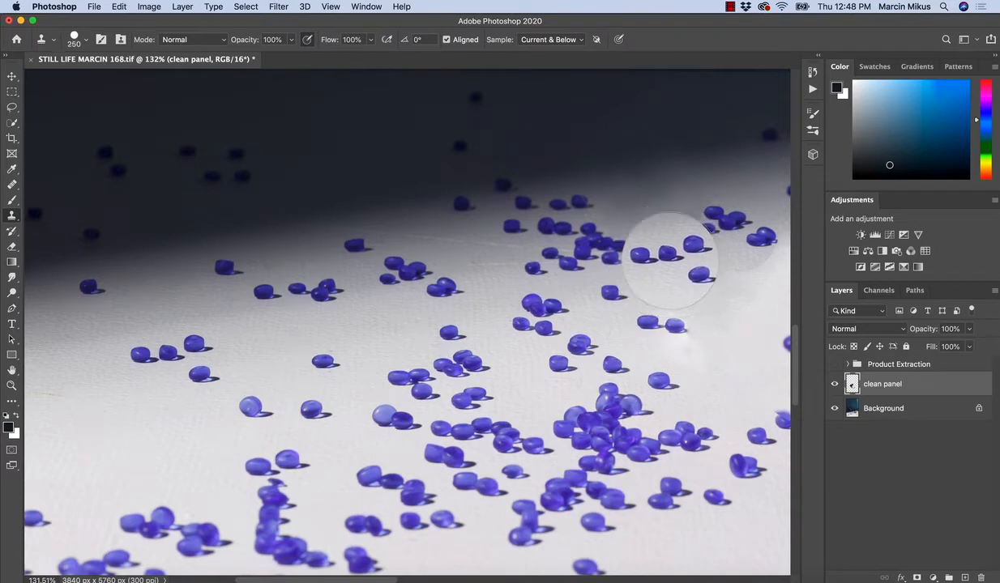
key(bracketleft)
drag(676, 258, 679, 257)
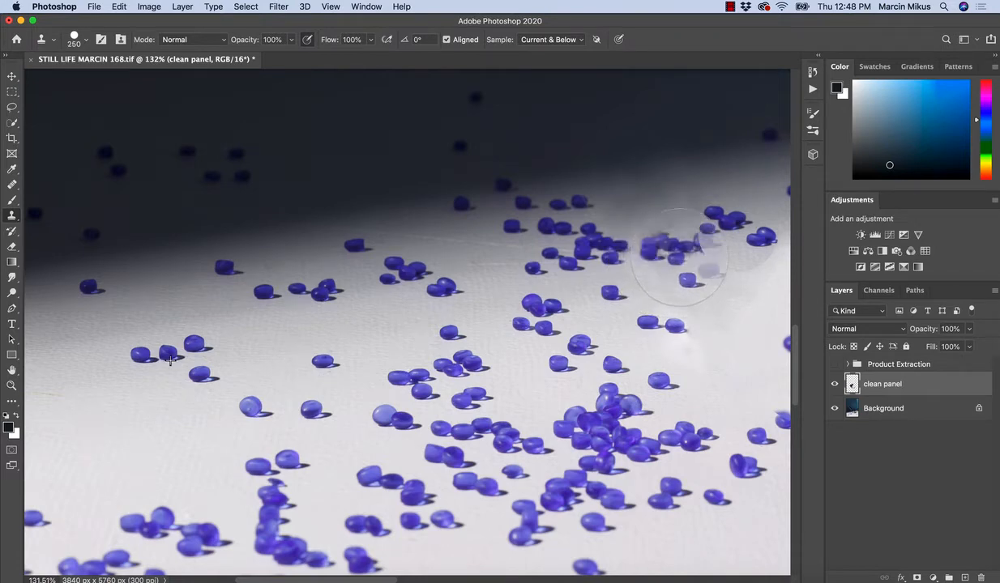
Blend the visible round edge right of the newly stamped bead group into the tabletop with the 80 px Healing Brush.
key(z)
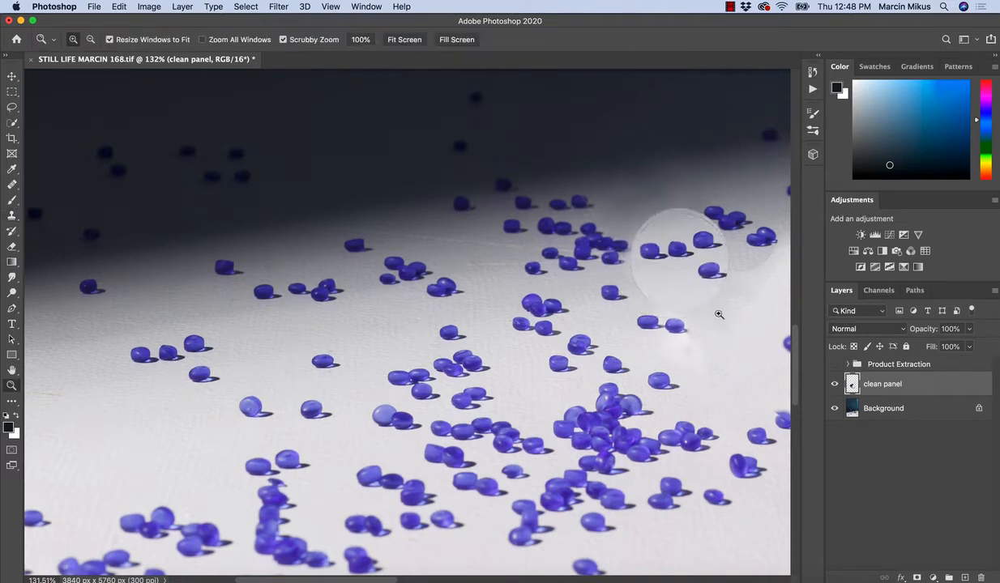
mouse_move(696, 309)
mouse_down()
mouse_move(683, 333)
mouse_move(603, 351)
mouse_move(484, 343)
mouse_up()
key(z)
drag(562, 278, 612, 284)
key(j)
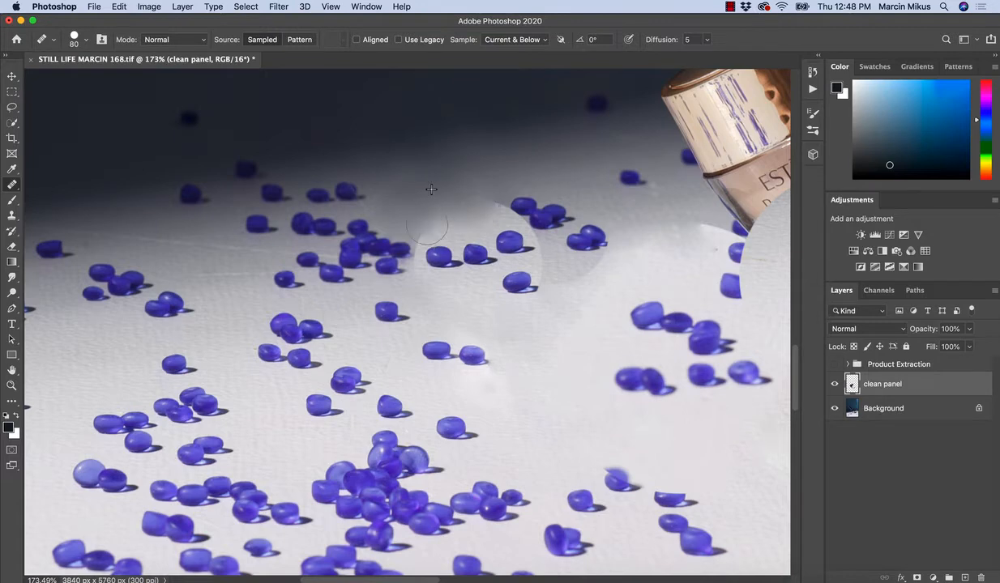
click(570, 301)
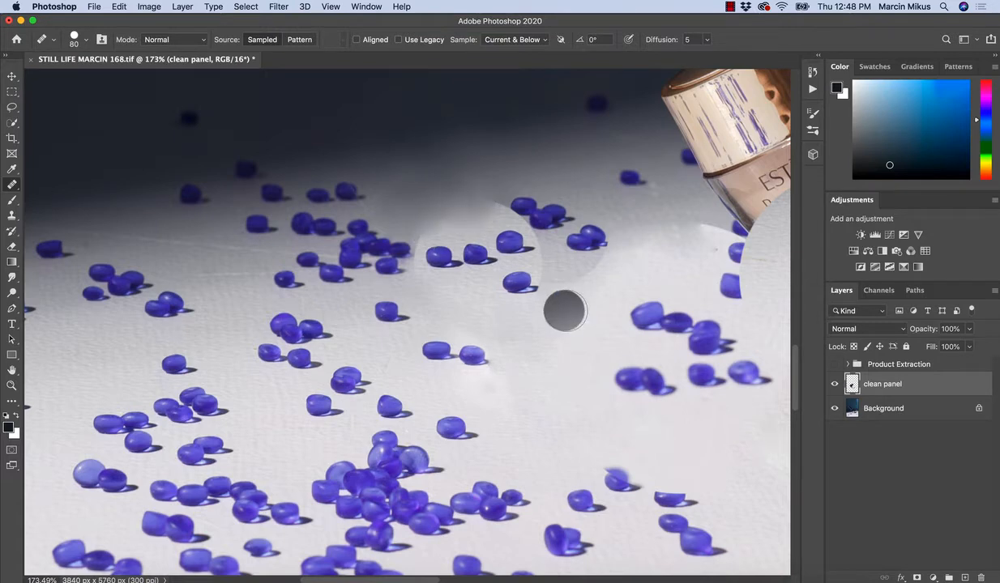
drag(546, 273, 612, 270)
alt+click(560, 270)
mouse_move(535, 250)
mouse_down()
mouse_move(612, 271)
mouse_move(527, 312)
mouse_move(598, 297)
mouse_up()
Heal the patch edge left of the stamped bead group with a 35 px Healing Brush.
key(z)
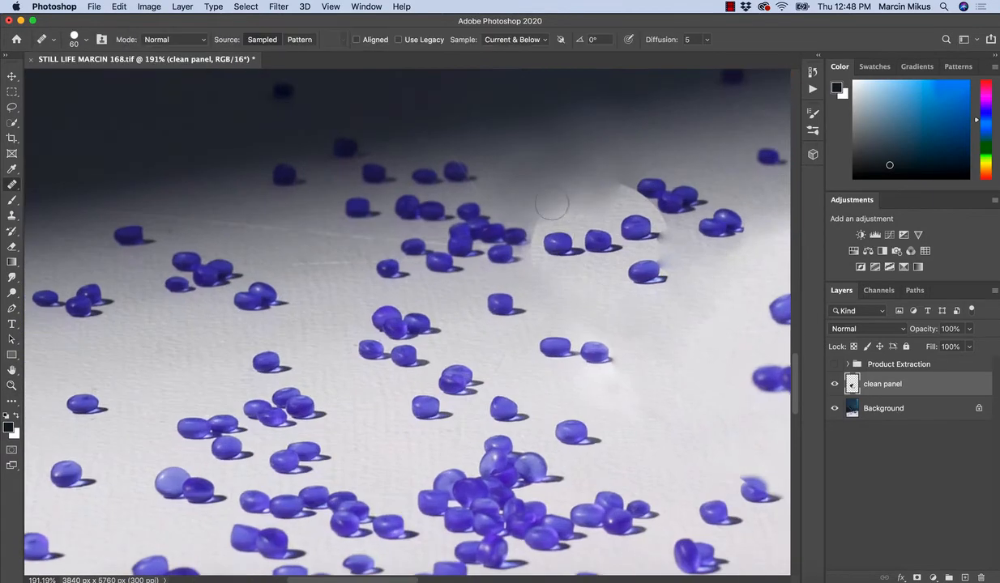
key(bracketleft)
key(bracketleft)
click(541, 197)
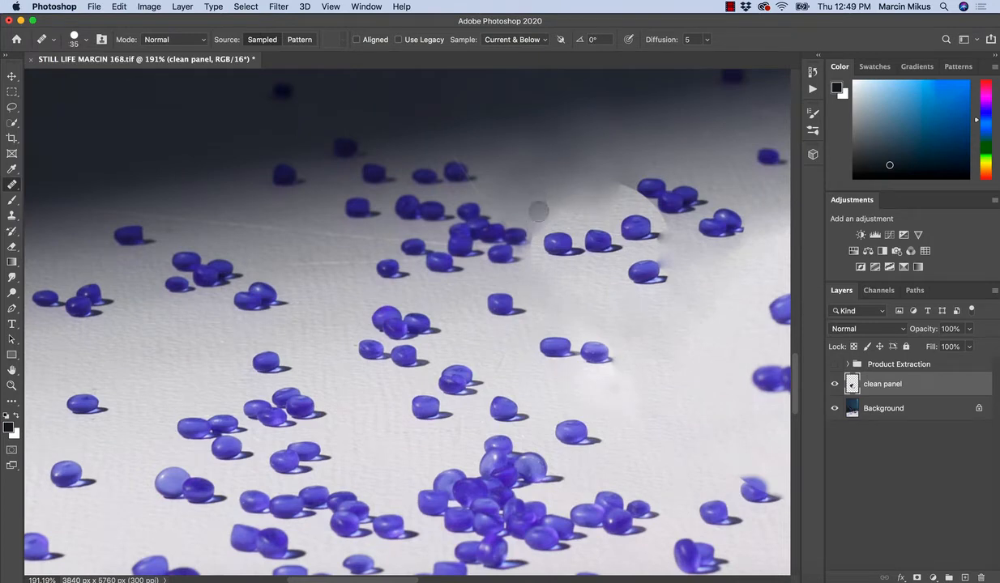
click(530, 237)
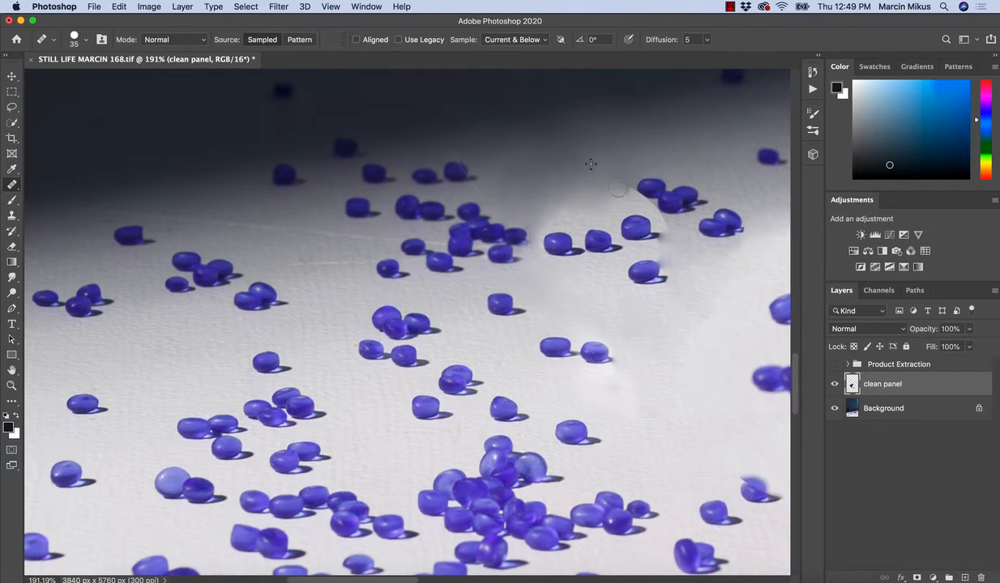
Heal the curved patch edge to the right of the stamped bead row, undoing the last stroke.
drag(707, 253, 602, 250)
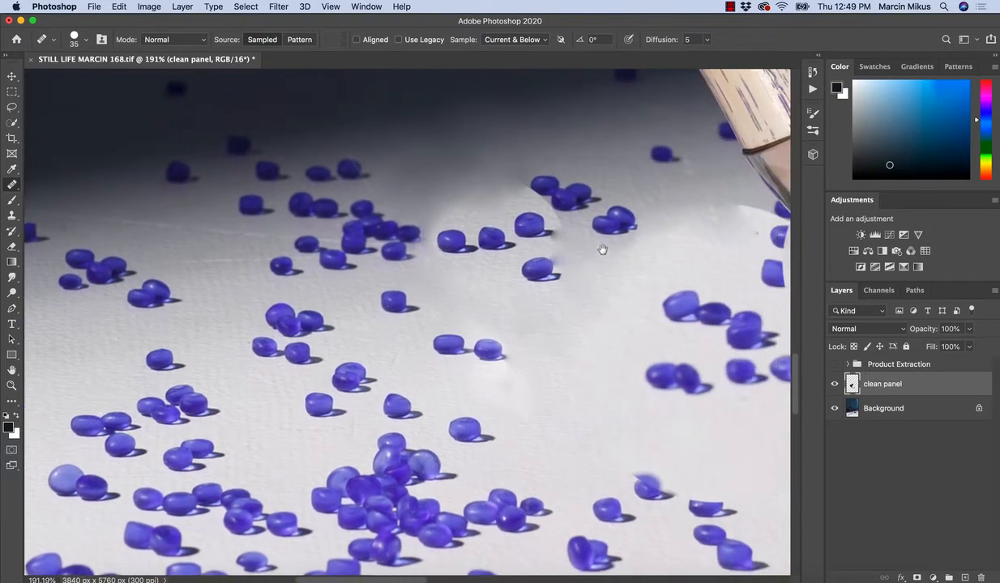
key(bracketleft)
click(547, 237)
drag(553, 217, 541, 213)
key(super+z)
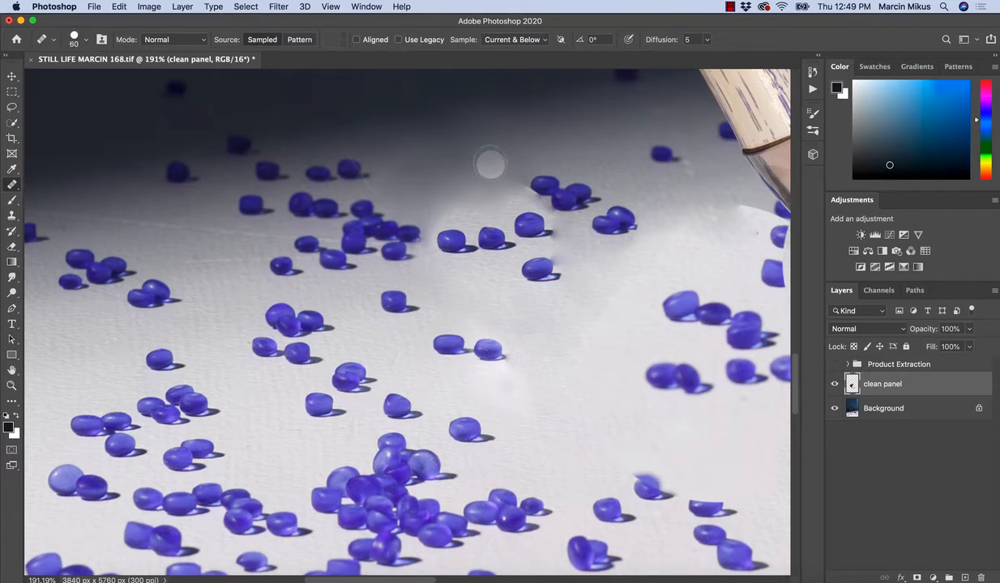
Remove the bead cluster above the stamped row and the single bead below it with the 60 px Healing Brush.
alt+click(486, 163)
mouse_move(534, 185)
mouse_down()
mouse_move(570, 201)
mouse_move(585, 178)
mouse_move(557, 193)
mouse_up()
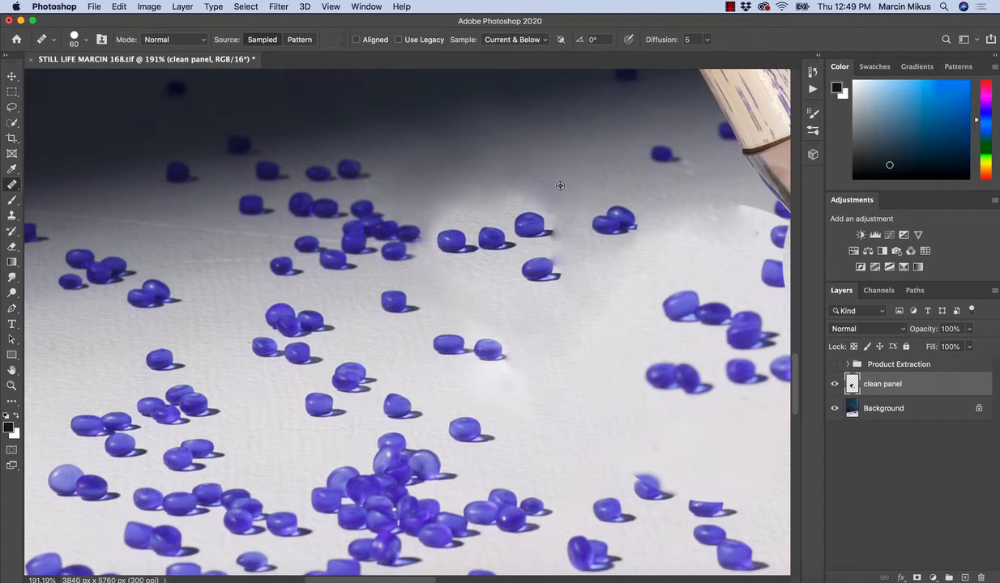
alt+click(572, 299)
drag(525, 260, 550, 277)
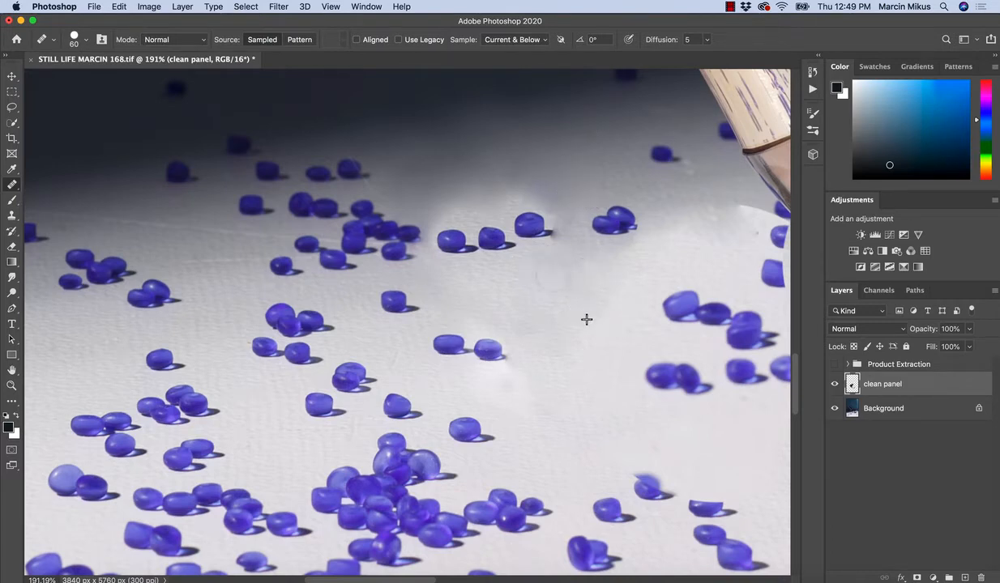
Heal away the rightmost bead of the stamped row of three.
key(z)
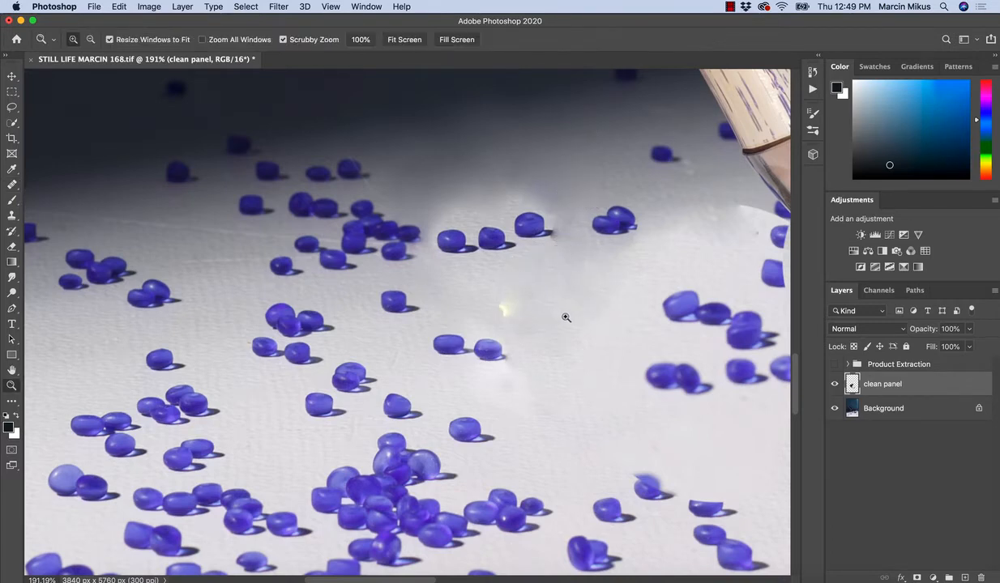
mouse_move(564, 316)
mouse_down()
mouse_move(551, 323)
mouse_move(566, 306)
mouse_up()
key(j)
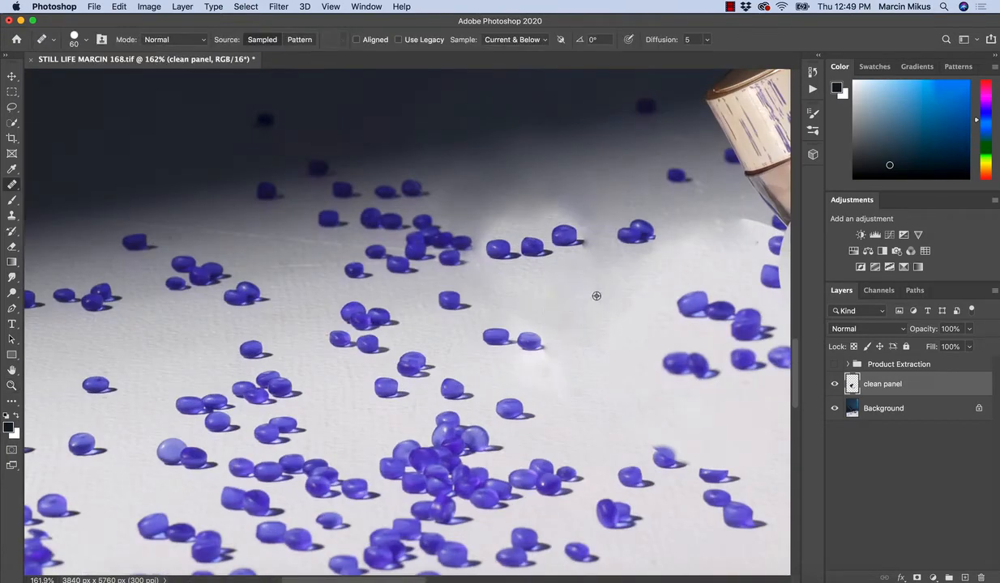
mouse_move(565, 231)
mouse_down()
mouse_move(577, 235)
mouse_move(567, 269)
mouse_up()
Clone along the shadow transition above the two remaining stamped beads with a 125 px Clone Stamp.
key(z)
key(j)
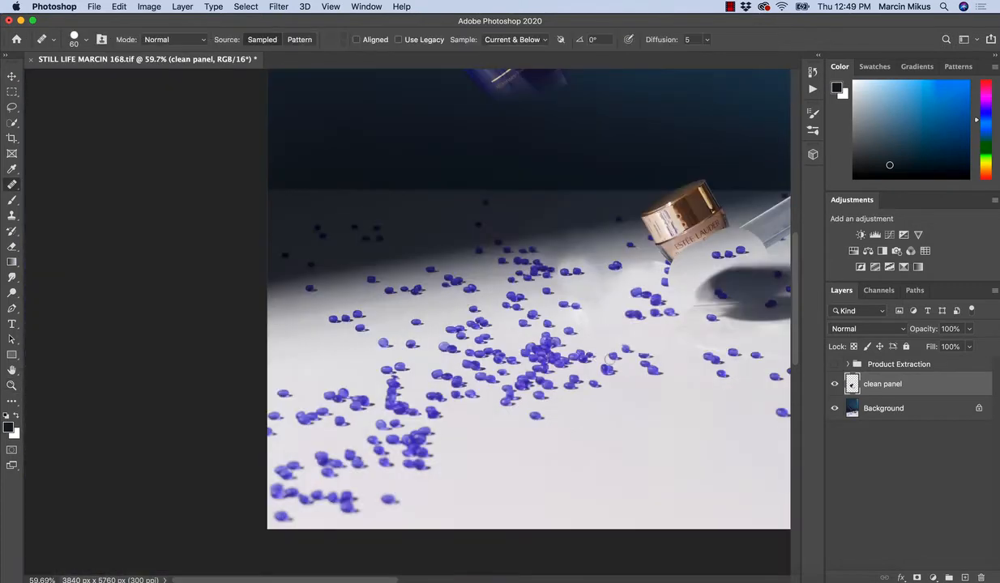
scroll(567, 327, right, 3)
key(z)
drag(496, 274, 521, 274)
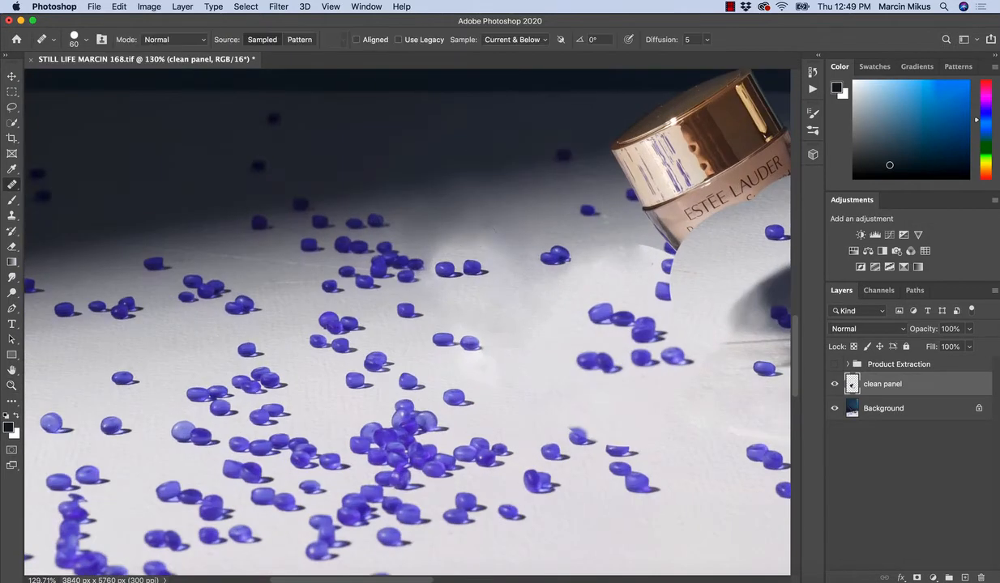
key(s)
key([)
key([)
key([)
key([)
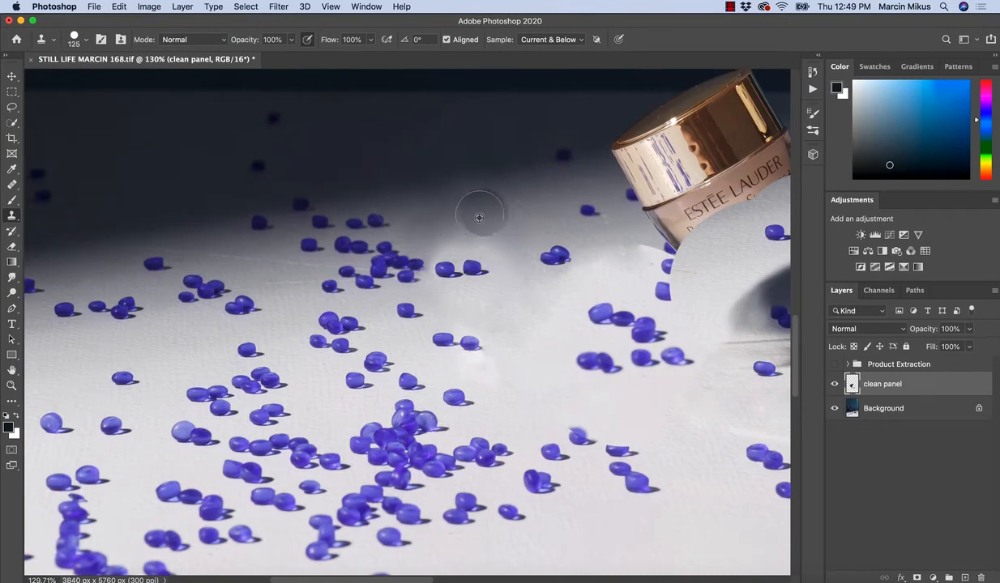
drag(434, 229, 468, 231)
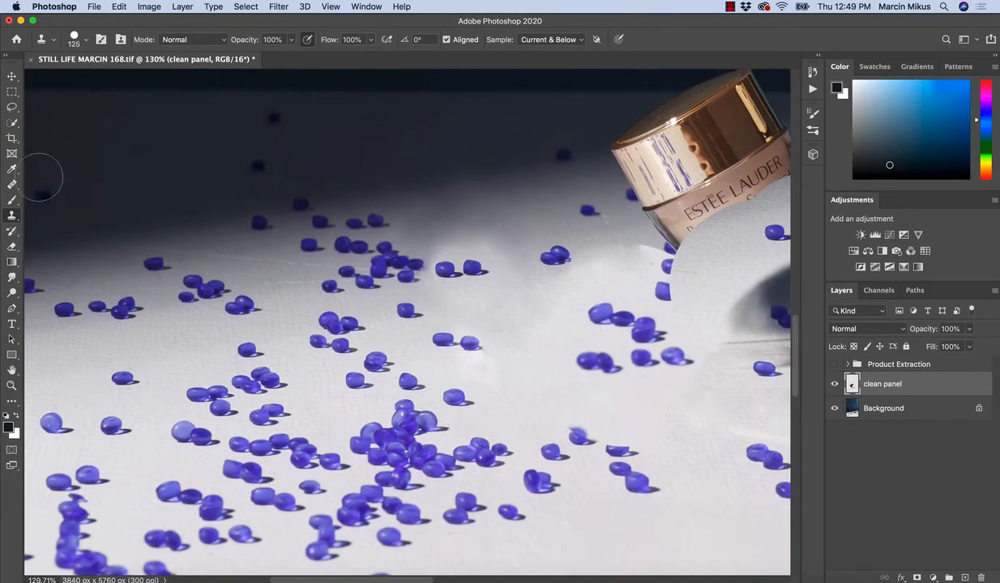
Set the Clone Stamp to the soft DB Brush preset at 120 px with 0% hardness.
click(101, 39)
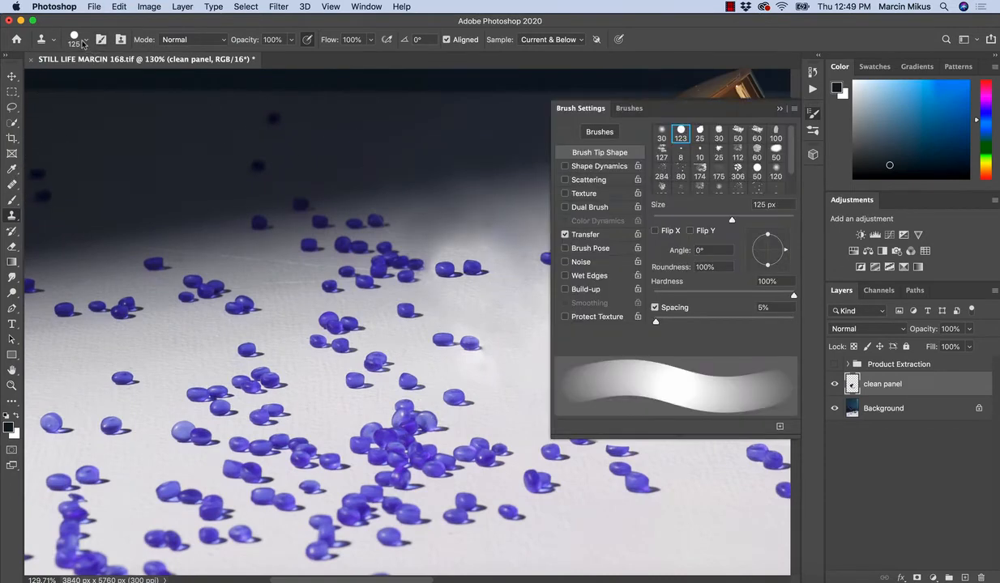
click(84, 41)
drag(149, 152, 139, 218)
click(90, 187)
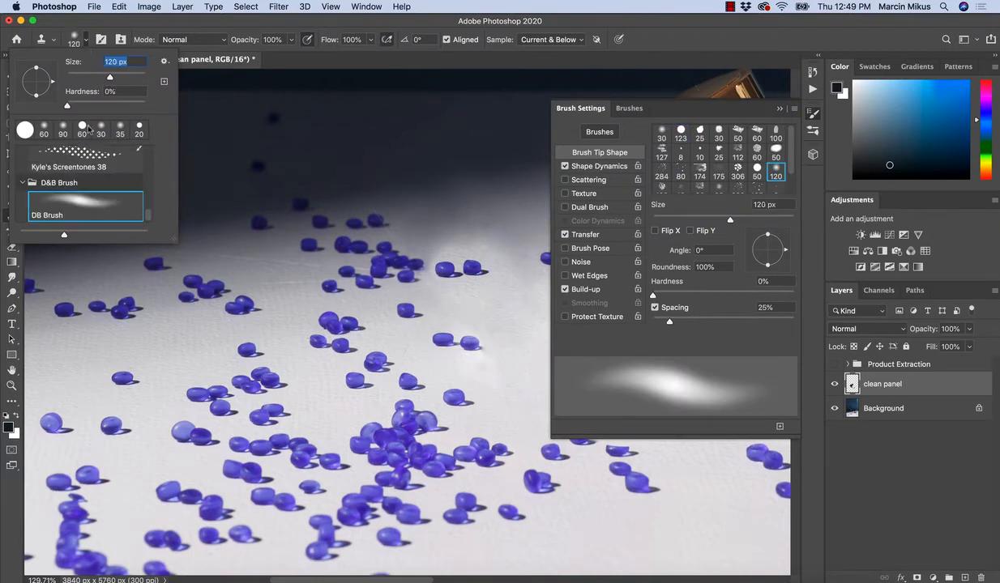
click(85, 41)
click(776, 108)
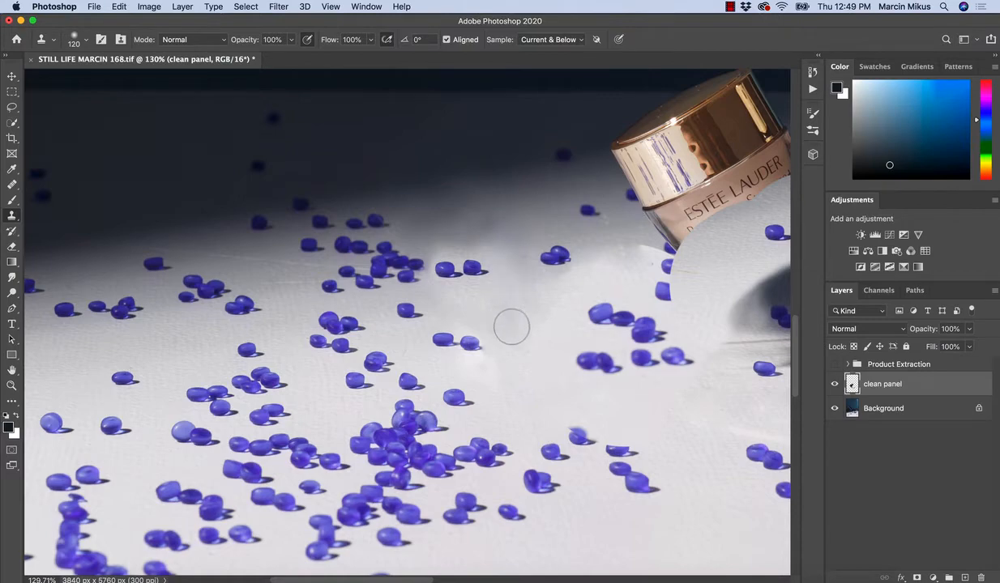
Clone clean tabletop over the bright arc and cut-off beads beneath the lower jar, undoing the last stroke.
key(super+space)
drag(517, 310, 474, 310)
key(space)
drag(651, 357, 506, 343)
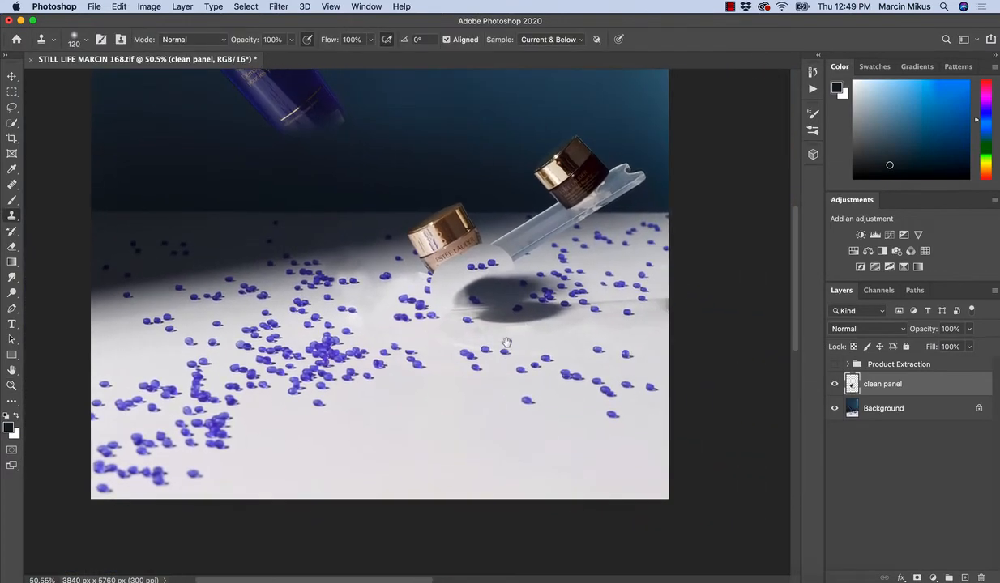
key(super+space)
drag(479, 306, 534, 311)
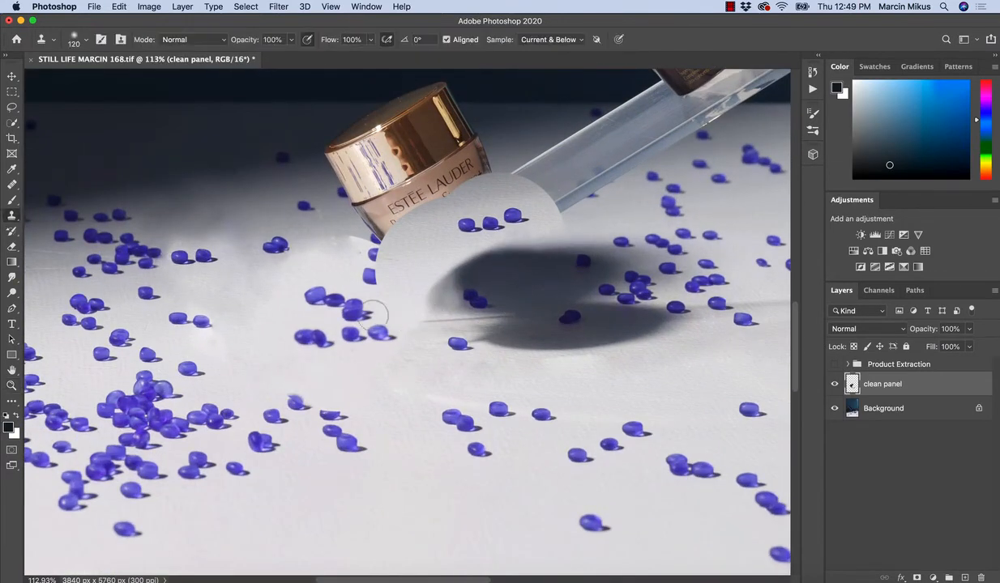
drag(350, 240, 371, 272)
alt+click(333, 246)
alt+click(332, 252)
key(super+z)
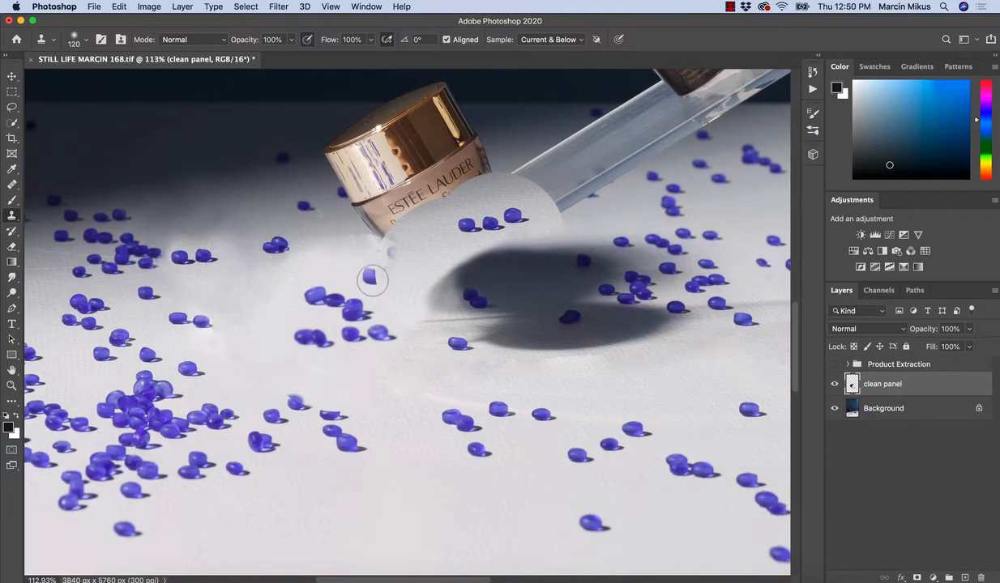
Remove the remaining cut-off bead below the lower jar with the Healing Brush.
key(j)
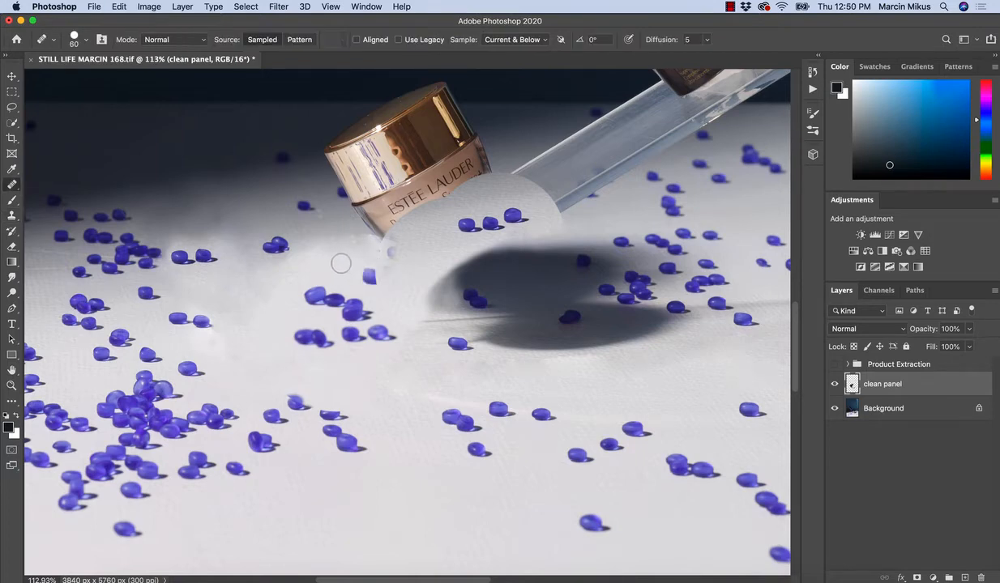
alt+click(340, 264)
mouse_move(369, 276)
mouse_down()
mouse_move(392, 257)
mouse_move(384, 261)
mouse_move(405, 264)
mouse_up()
scroll(413, 267, right, 5)
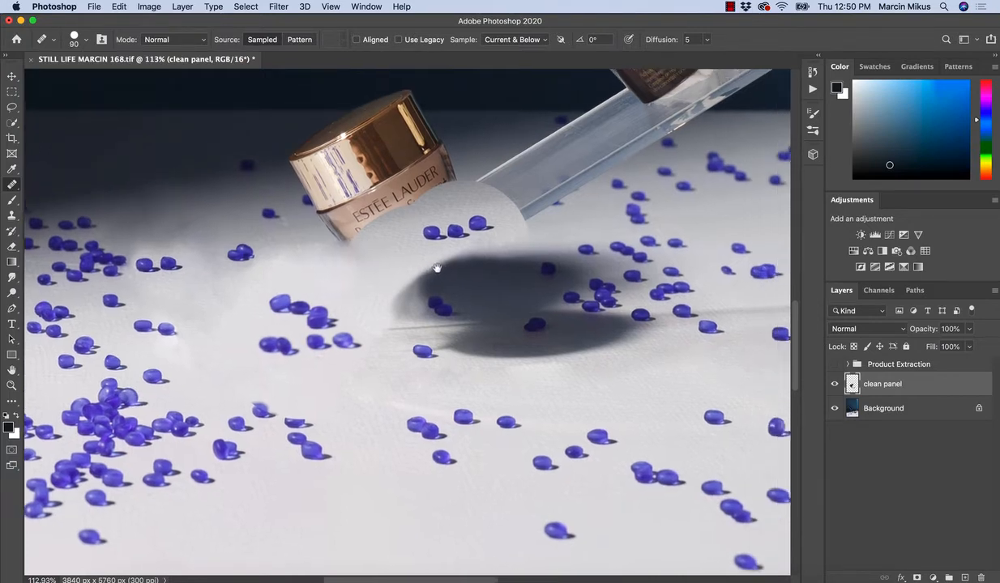
Toggle the clean panel layer to compare with the original, and show the Product Extraction group.
click(835, 380)
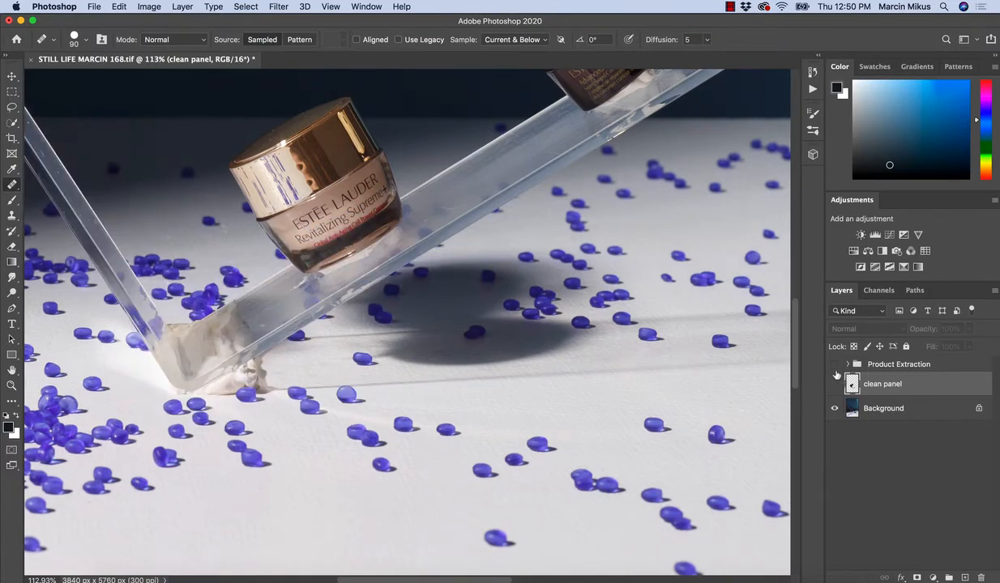
click(835, 383)
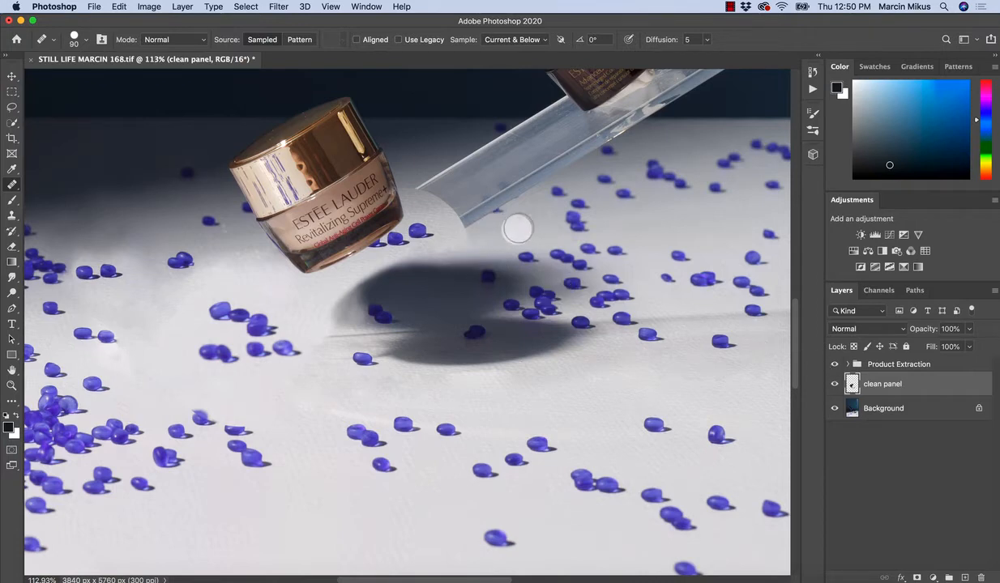
Rebuild the upper edge of the lower jar's shadow with the soft 120 px Clone Stamp.
drag(532, 231, 484, 287)
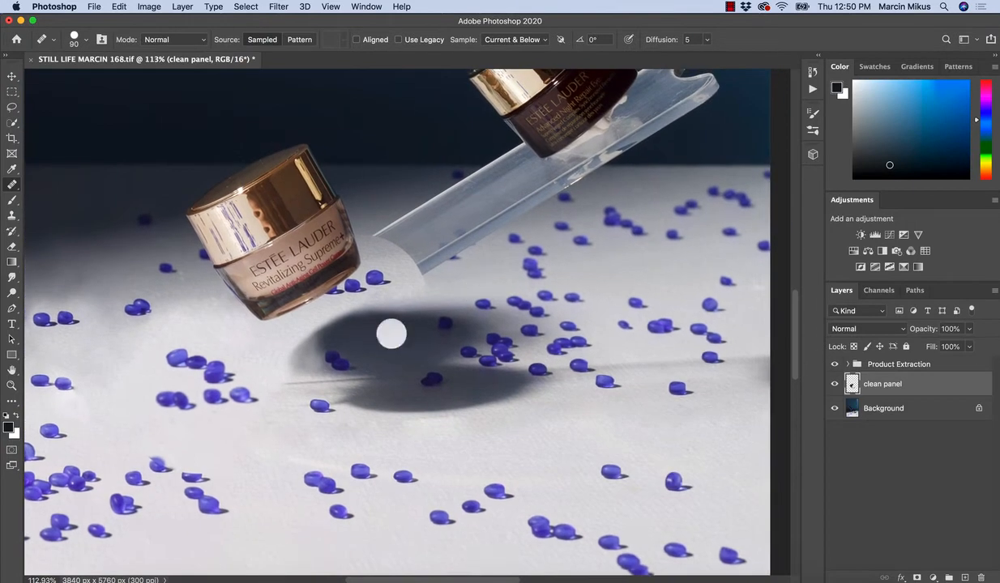
key(z)
drag(319, 374, 357, 350)
key(s)
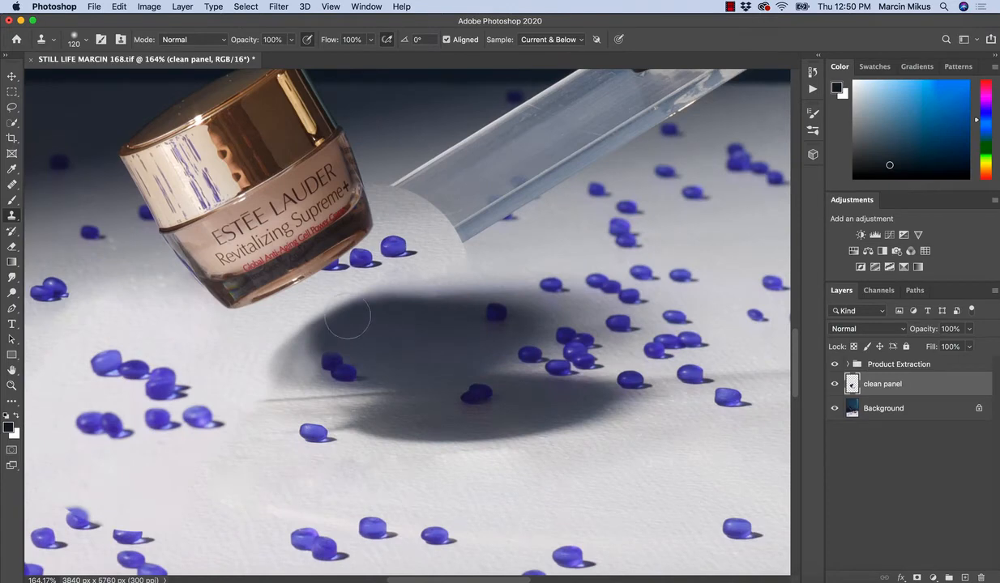
mouse_move(328, 309)
mouse_down()
mouse_move(325, 325)
mouse_move(390, 318)
mouse_move(341, 328)
mouse_move(329, 322)
mouse_move(403, 298)
mouse_up()
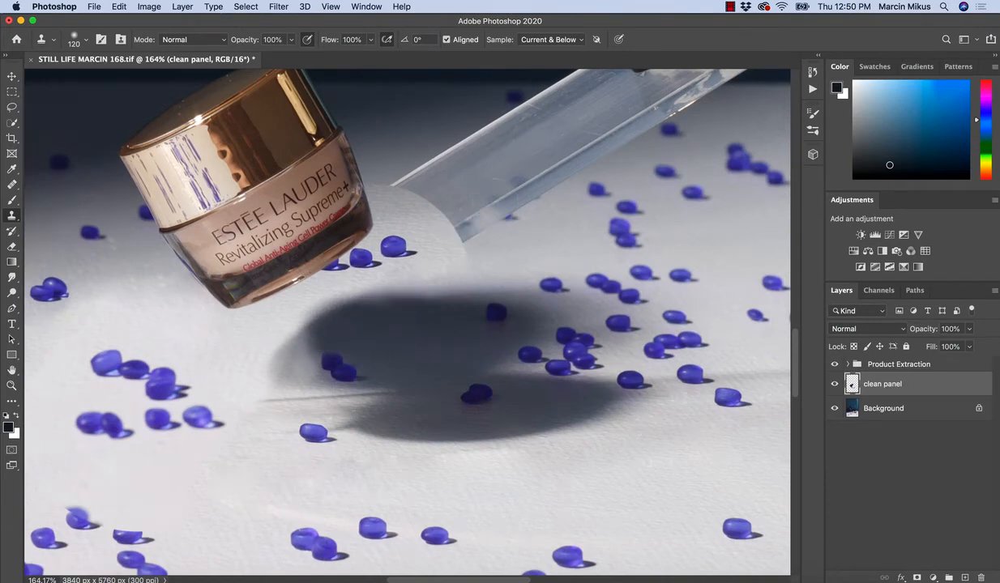
Compare the retouched shadow area with the original by hiding and showing the clean panel layer.
key(super+space)
drag(468, 211, 417, 212)
mouse_move(512, 250)
mouse_down()
mouse_move(521, 281)
mouse_move(471, 326)
mouse_up()
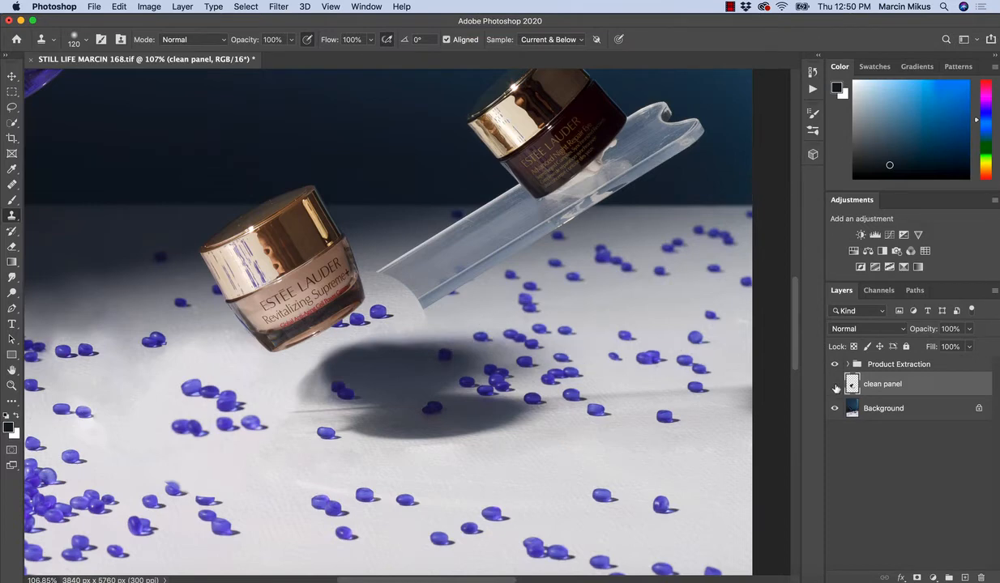
click(834, 386)
click(834, 386)
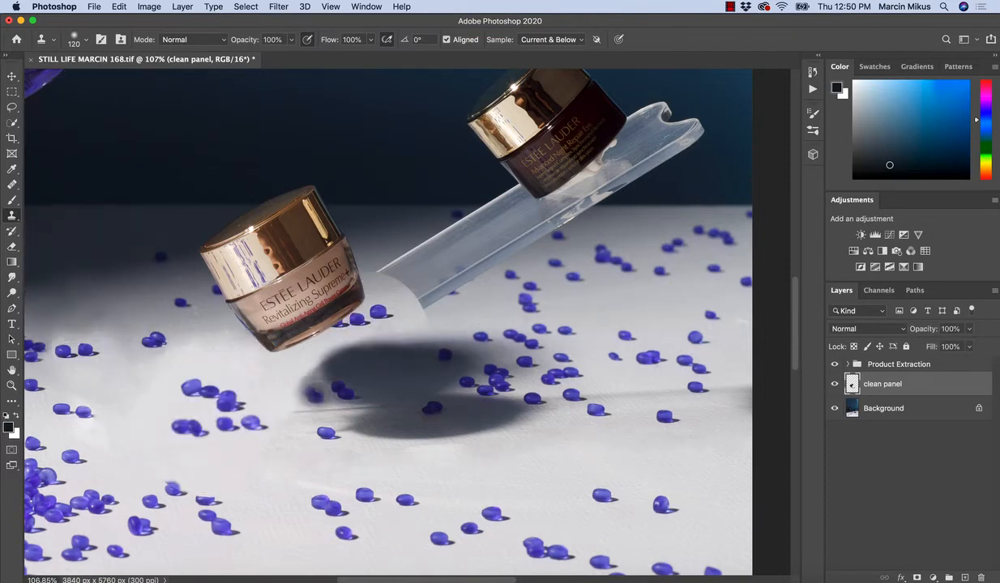
Clean the thin line and uneven edge at the left end of the jar's shadow with the 120 px Clone Stamp and 90 px Healing Brush.
mouse_move(300, 399)
mouse_down()
mouse_move(322, 399)
mouse_move(302, 389)
mouse_up()
alt+click(264, 372)
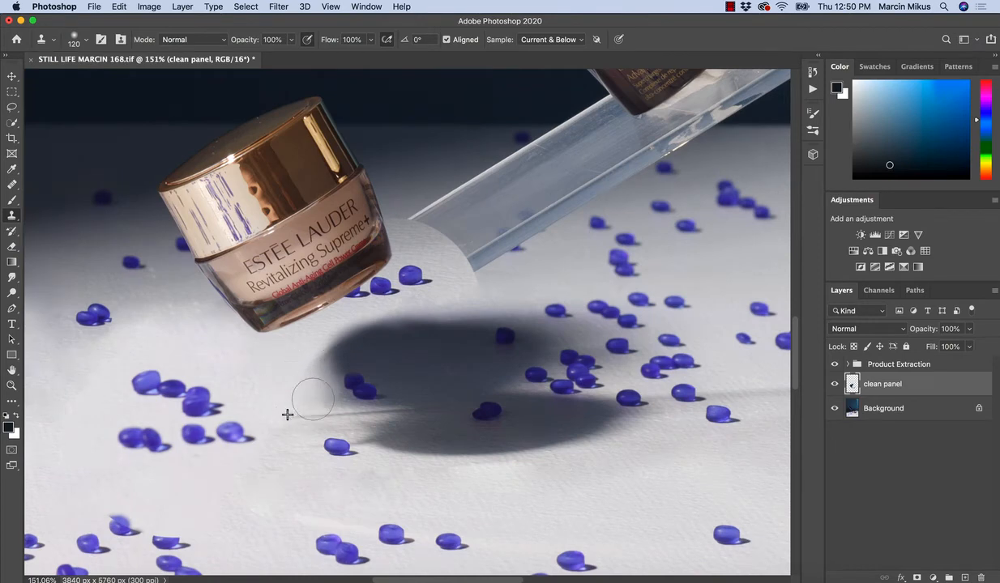
key(j)
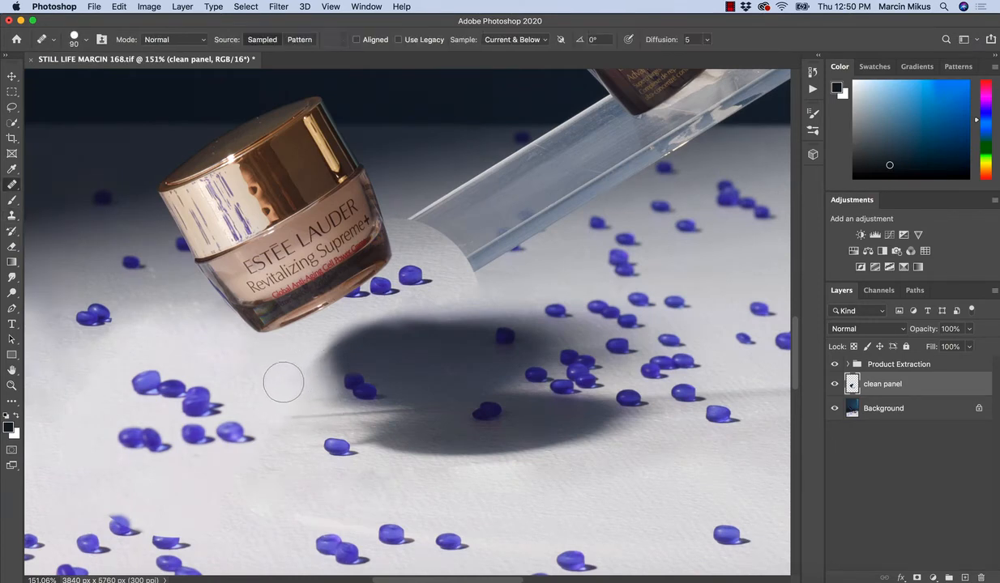
alt+click(282, 375)
mouse_move(305, 405)
mouse_down()
mouse_move(321, 410)
mouse_move(315, 405)
mouse_up()
key(s)
alt+click(280, 374)
mouse_move(302, 377)
mouse_down()
mouse_move(324, 402)
mouse_move(310, 400)
mouse_move(272, 462)
mouse_move(278, 431)
mouse_up()
alt+click(275, 494)
Heal away the lower end and bottom edge of the acrylic panel beside the lower jar with the 90 px Healing Brush.
mouse_move(434, 345)
mouse_down()
mouse_move(402, 391)
mouse_move(340, 432)
mouse_up()
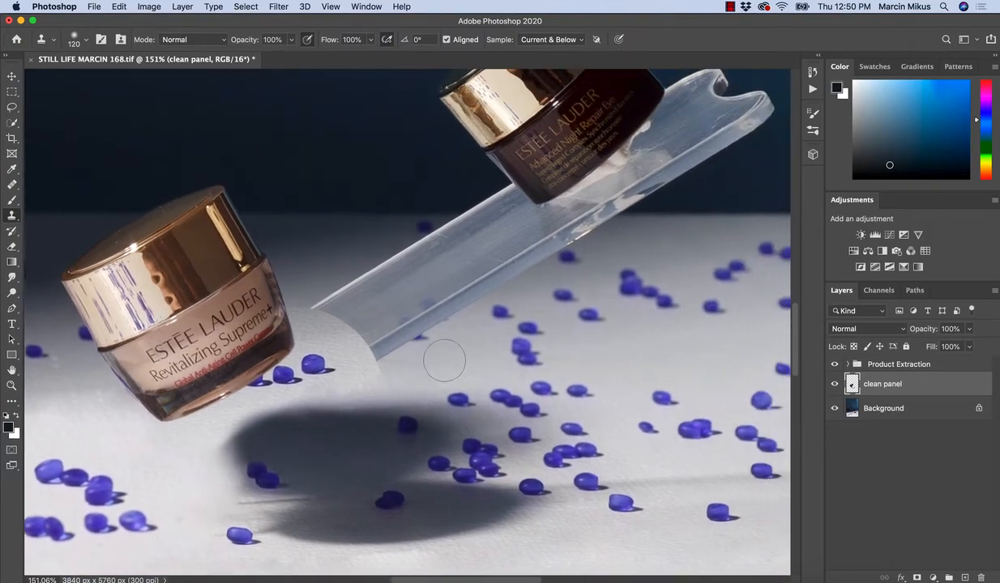
key(j)
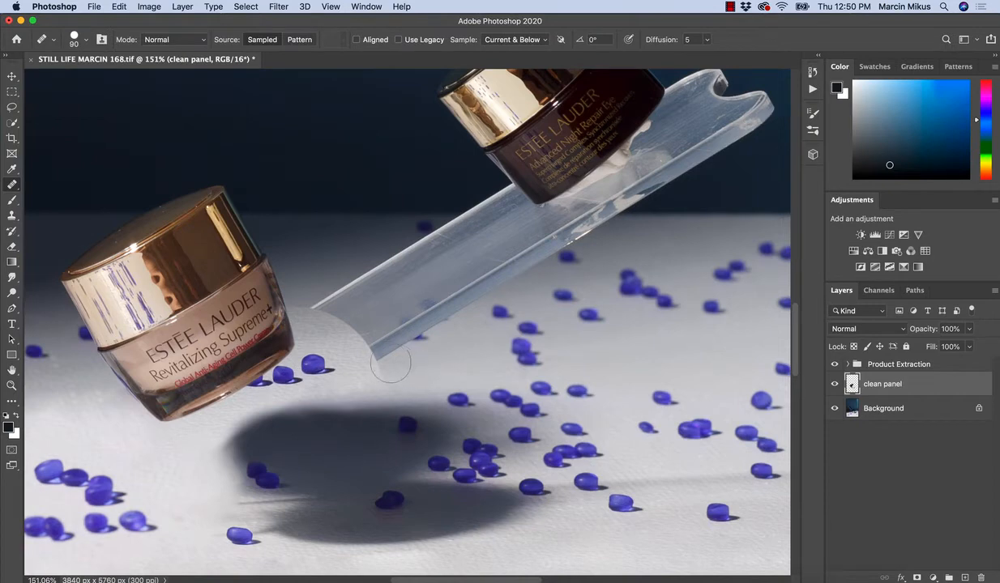
drag(391, 364, 417, 320)
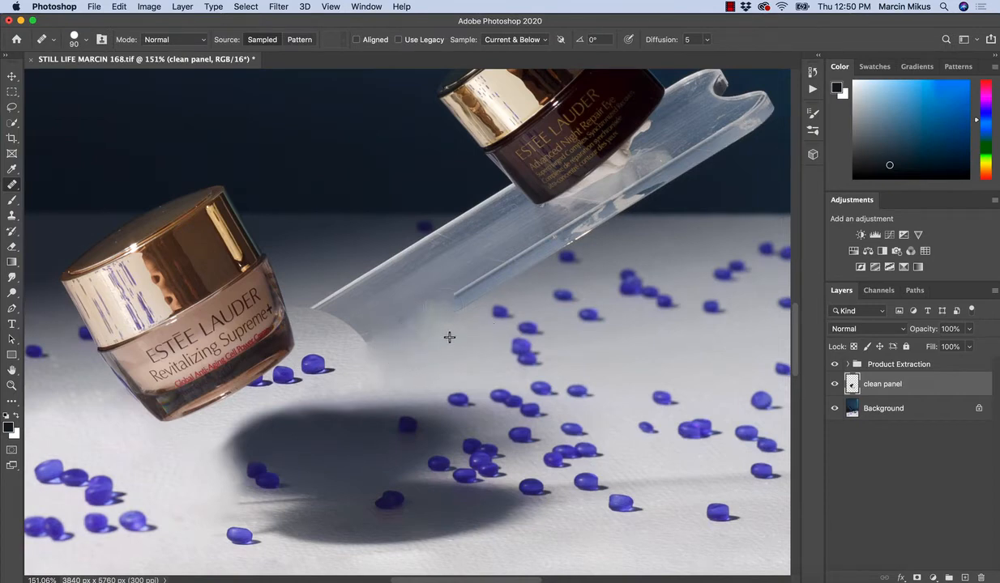
drag(352, 345, 362, 324)
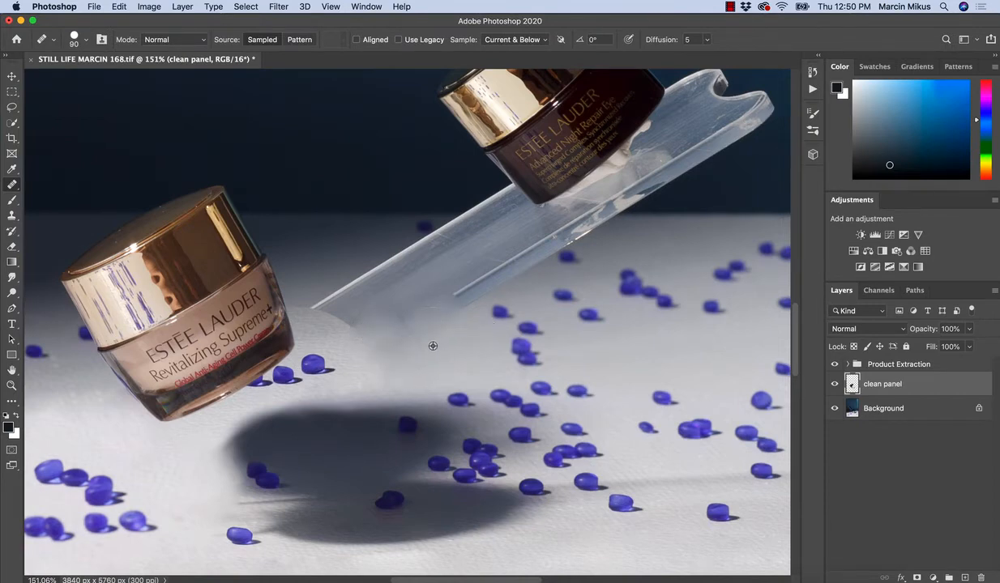
alt+click(470, 318)
mouse_move(504, 303)
mouse_down()
mouse_move(486, 326)
mouse_move(484, 286)
mouse_move(438, 287)
mouse_up()
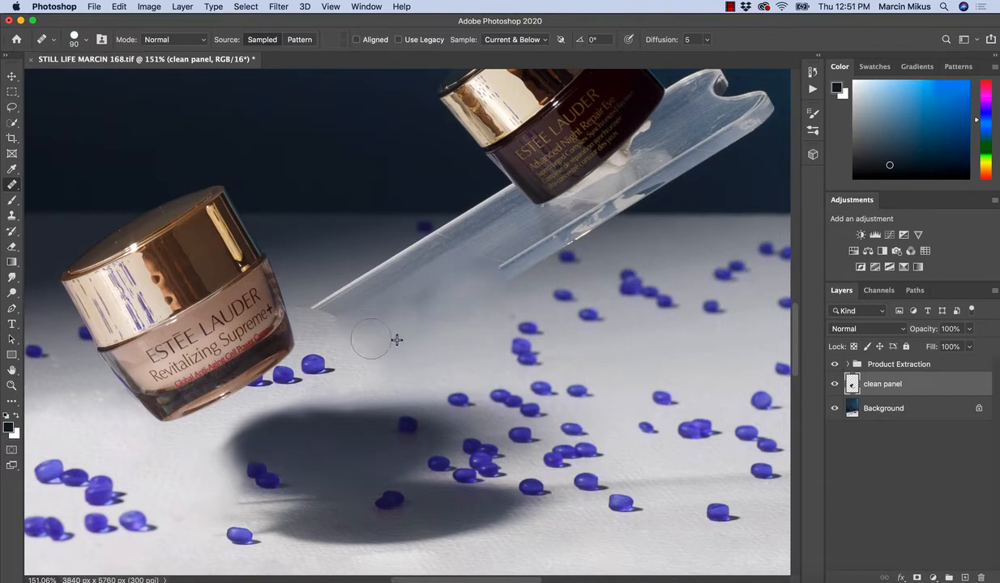
Remove the remaining end of the panel and the lower part of its upper edge with the 90 px Healing Brush.
mouse_move(371, 339)
mouse_down()
mouse_move(372, 364)
mouse_move(359, 373)
mouse_move(369, 368)
mouse_up()
alt+click(412, 365)
alt+click(301, 269)
mouse_move(300, 293)
mouse_down()
mouse_move(341, 299)
mouse_move(346, 284)
mouse_move(367, 300)
mouse_up()
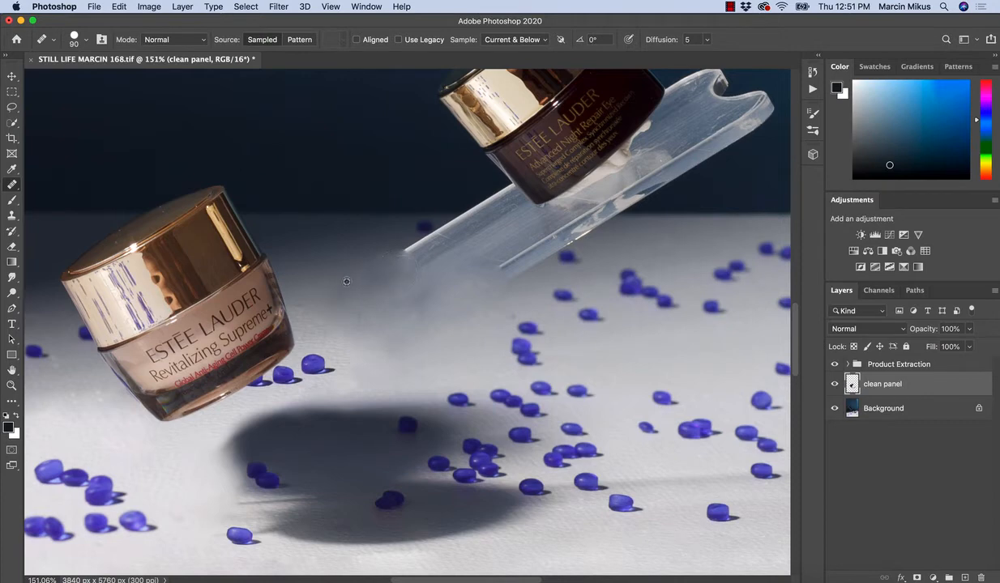
drag(369, 367, 380, 366)
Soften the cut end of the panel's upper edge by cloning nearby tabletop over it with the 120 px Clone Stamp.
key(s)
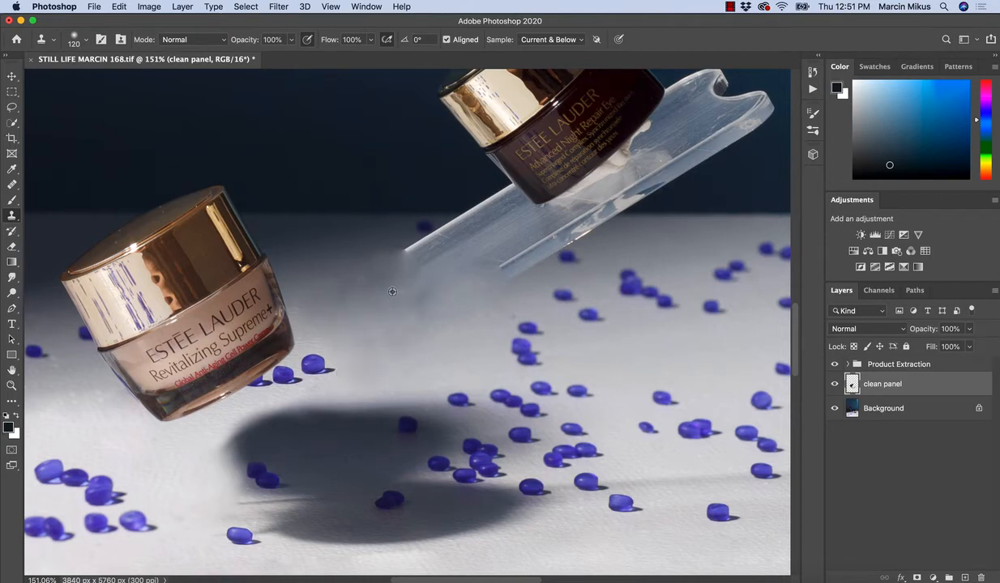
alt+click(363, 253)
mouse_move(399, 244)
mouse_down()
mouse_move(421, 258)
mouse_move(393, 263)
mouse_move(402, 273)
mouse_move(409, 254)
mouse_move(369, 257)
mouse_up()
key(super+z)
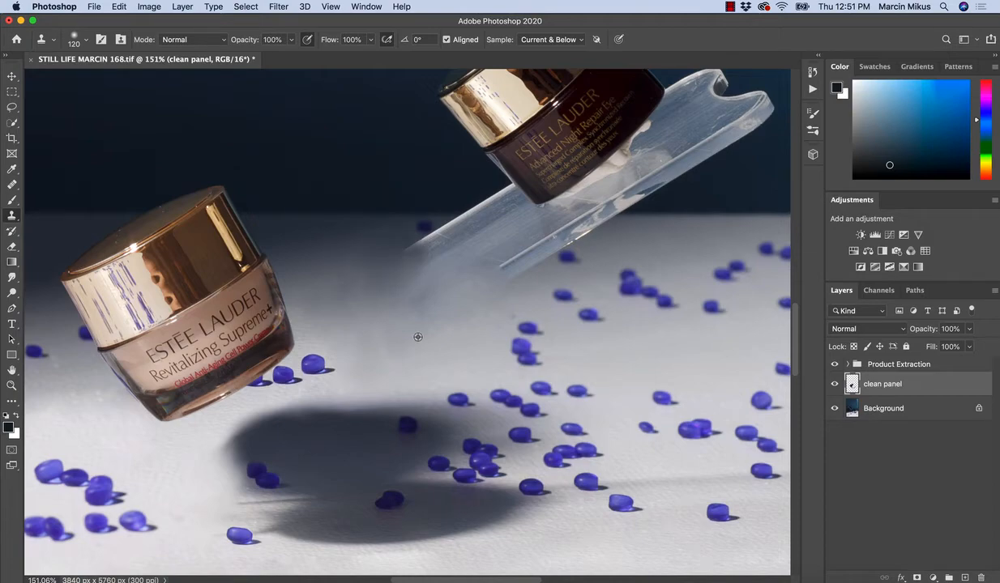
drag(574, 299, 447, 381)
Extend the horizon and tabletop over the panel's faded tip between the jars with the 300 px Clone Stamp.
key(z)
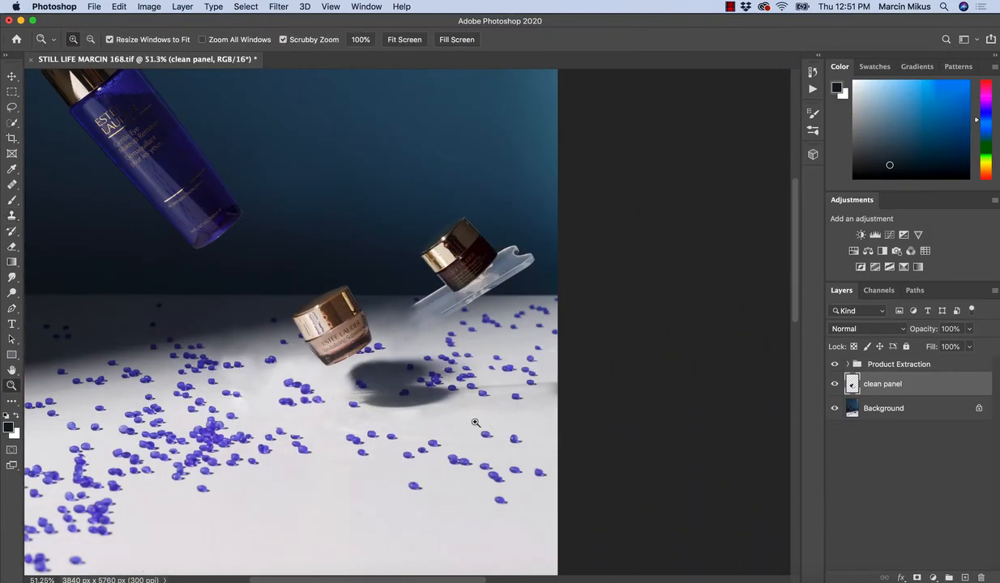
drag(388, 374, 402, 440)
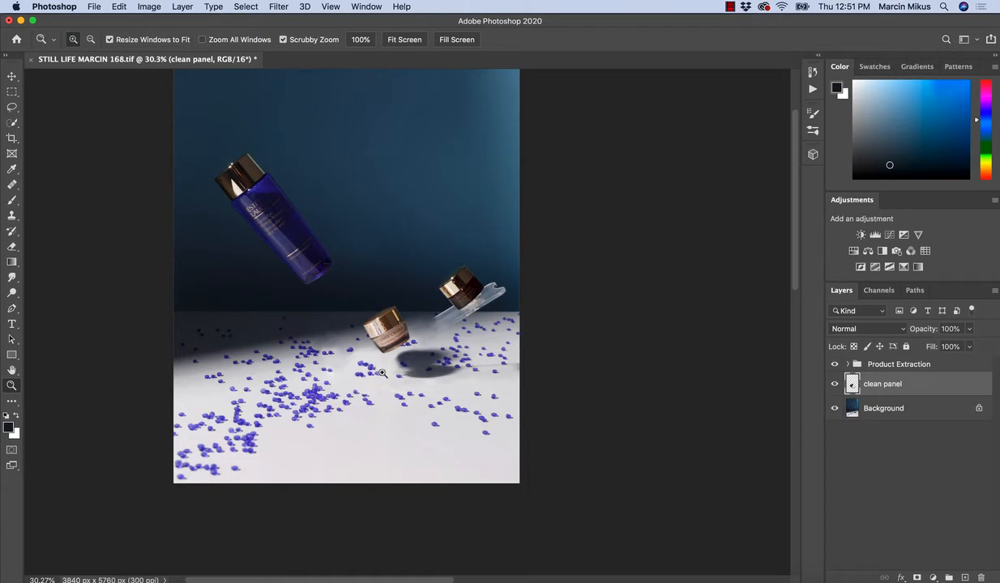
drag(478, 316, 591, 344)
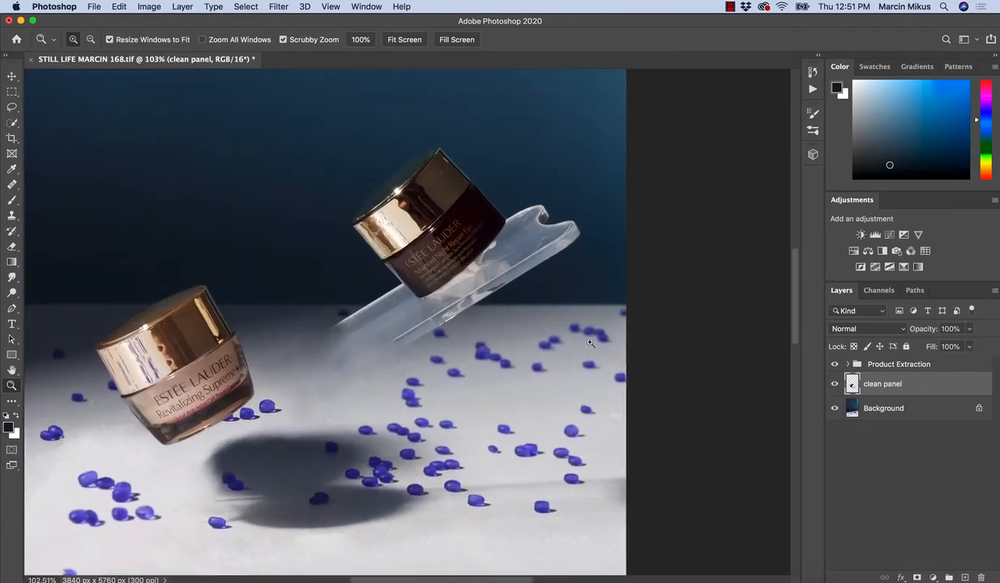
key(s)
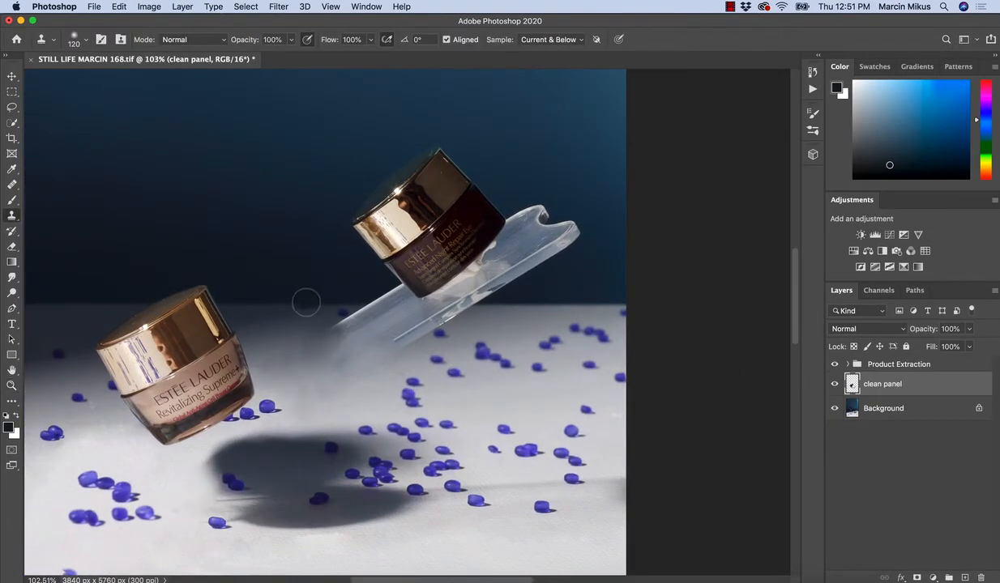
key(bracketright)
key(bracketright)
key(bracketright)
alt+click(299, 307)
click(334, 306)
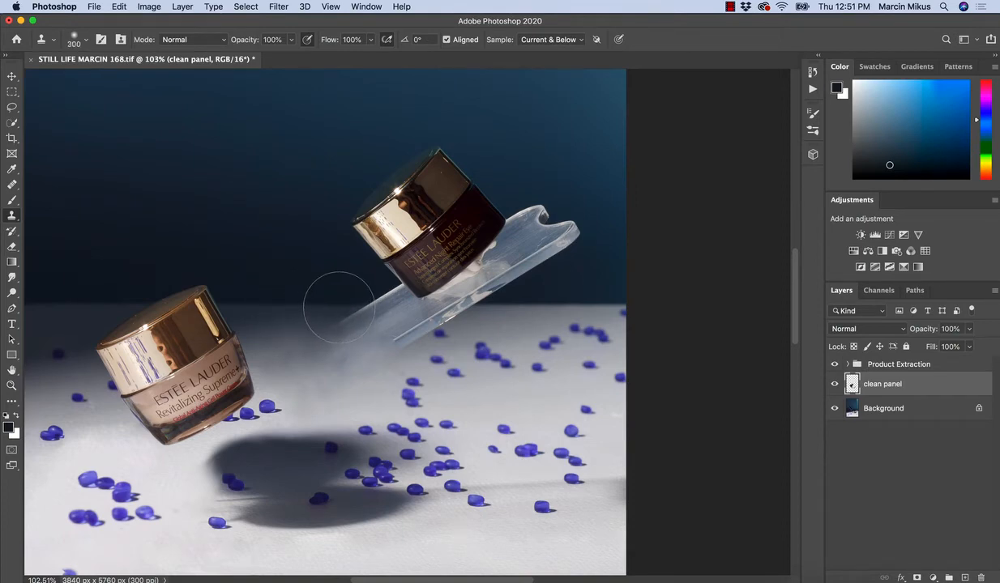
mouse_move(339, 308)
mouse_down()
mouse_move(324, 301)
mouse_move(355, 307)
mouse_move(348, 299)
mouse_move(339, 295)
mouse_move(339, 313)
mouse_up()
key(super+z)
Even out the smudged tabletop between the two jars with the Clone Stamp reduced to 200 px.
key(j)
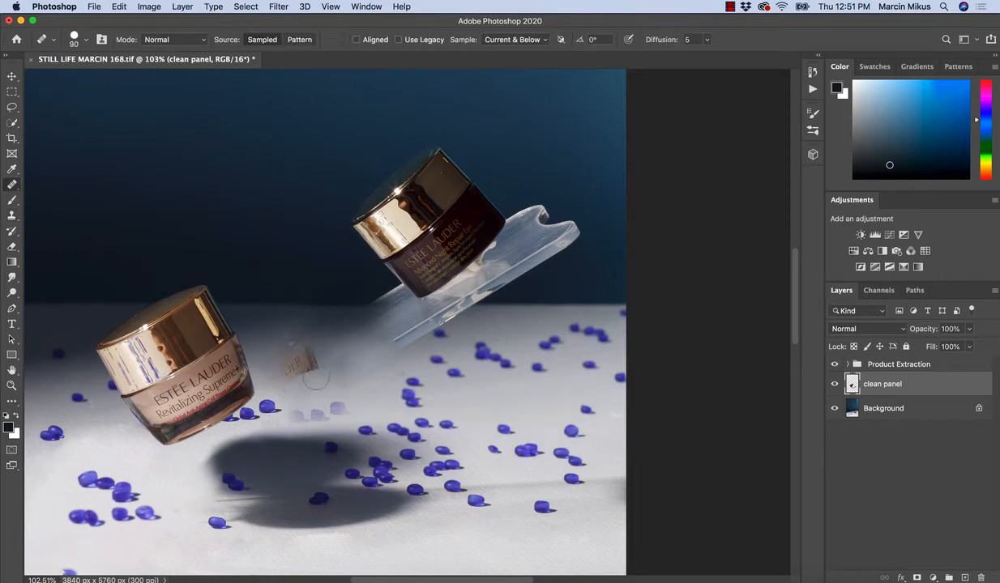
key(z)
click(299, 359)
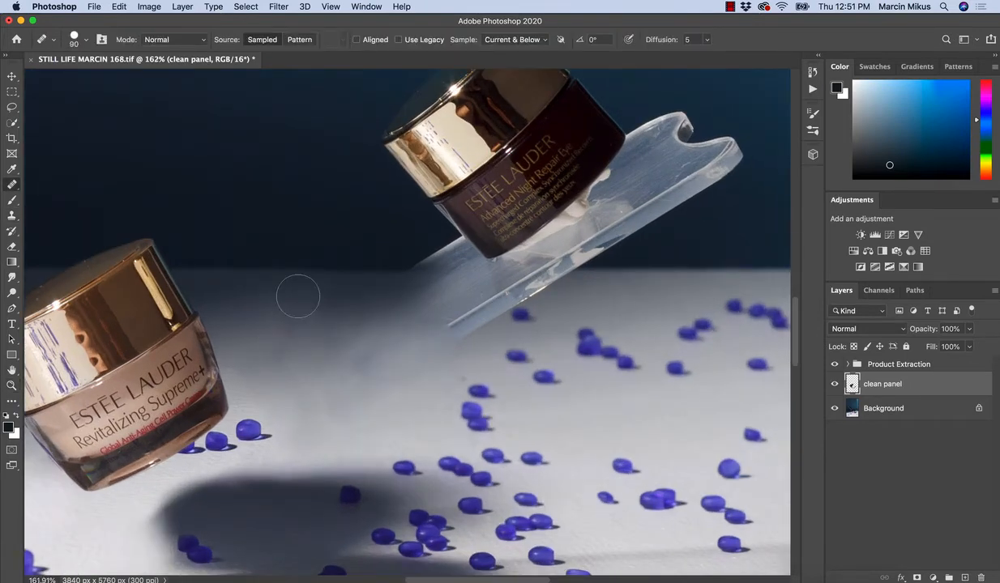
key(s)
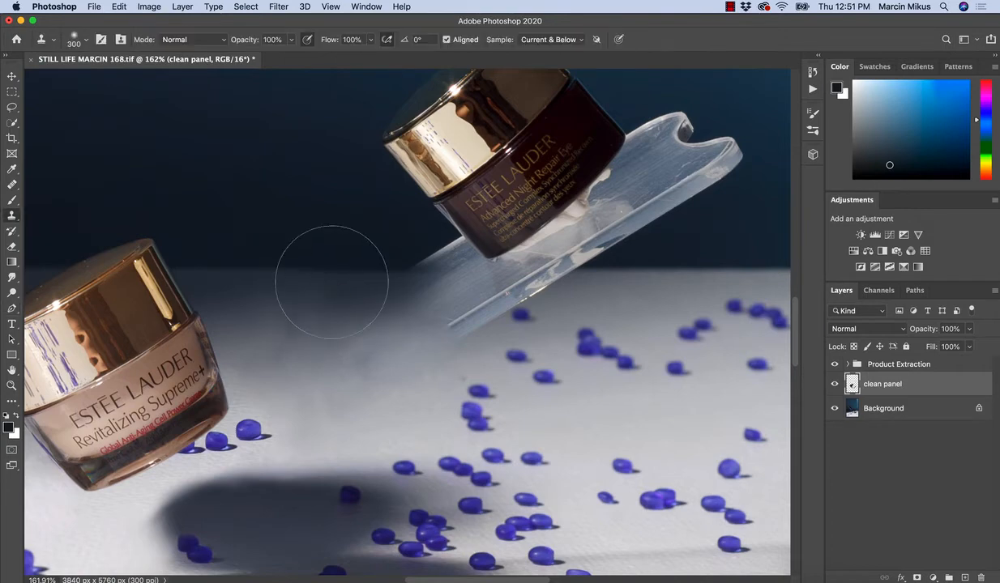
key(bracketleft)
key(bracketleft)
drag(285, 271, 320, 297)
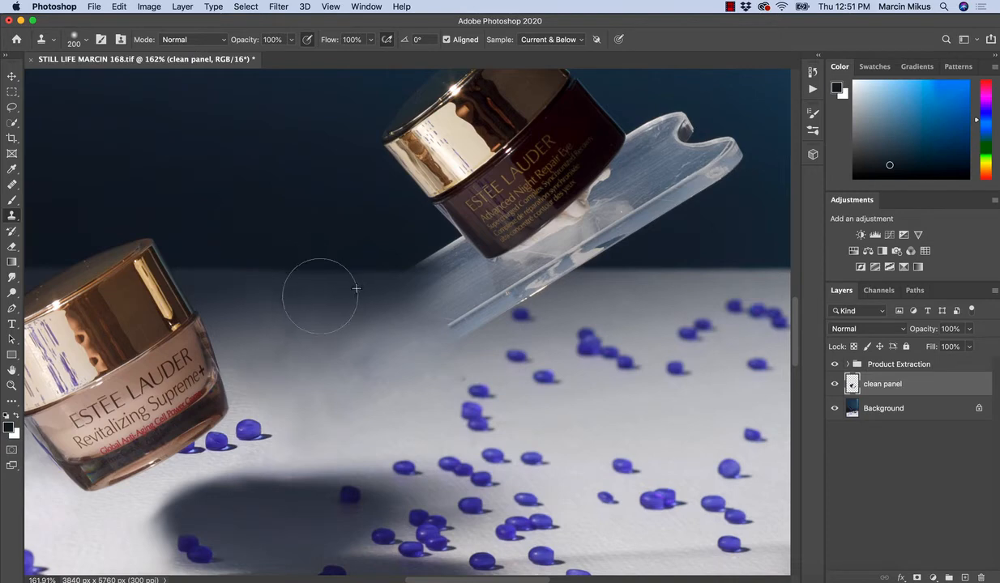
mouse_move(366, 370)
mouse_down()
mouse_move(330, 412)
mouse_move(392, 387)
mouse_move(409, 352)
mouse_up()
alt+click(373, 406)
drag(557, 356, 380, 375)
Heal the uneven tabletop patch below the panel's faded end with the 90 px Healing Brush.
key(z)
drag(578, 243, 555, 268)
key(z)
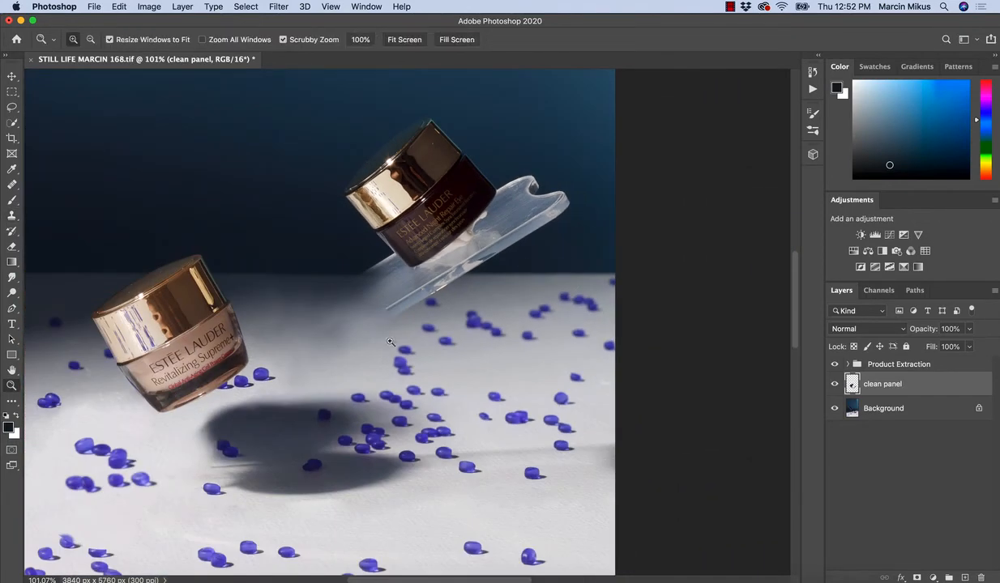
key(s)
key(j)
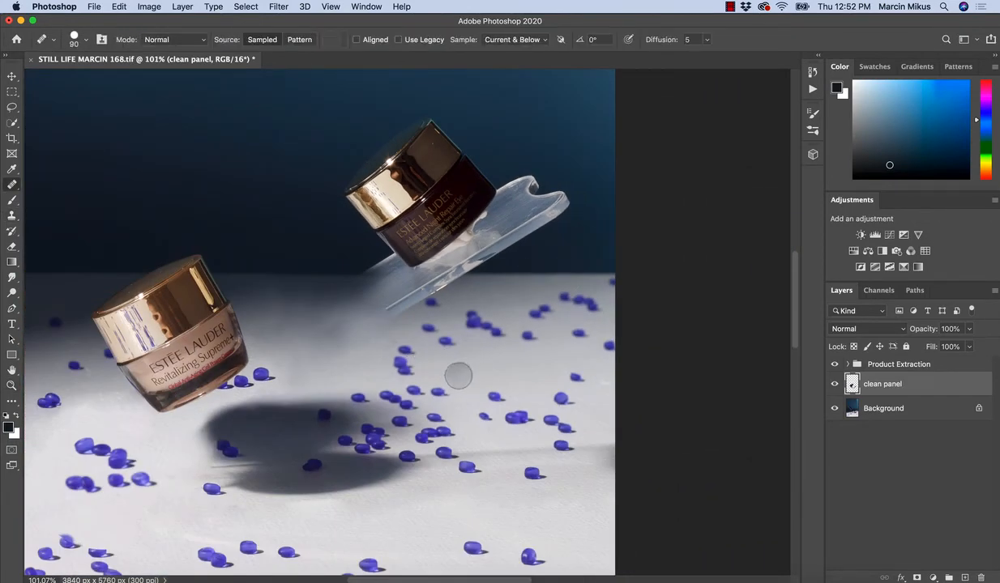
drag(472, 359, 379, 383)
Clone backdrop, horizon and tabletop over the panel edge at the lower corner of the dark jar with the 300 px Clone Stamp.
key(z)
mouse_move(311, 300)
mouse_down()
mouse_move(271, 317)
mouse_move(310, 317)
mouse_up()
key(z)
key(s)
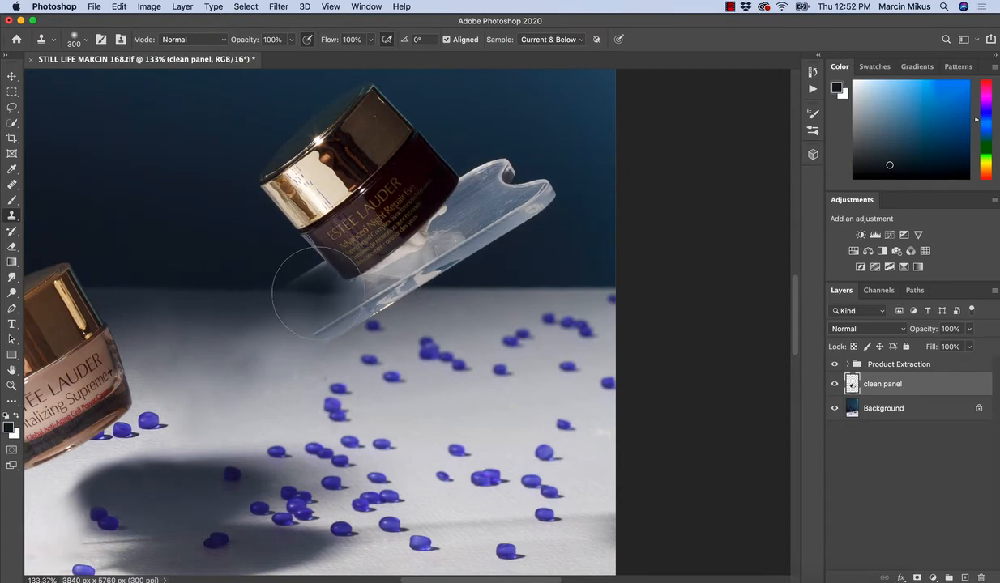
drag(320, 295, 269, 299)
key(super+z)
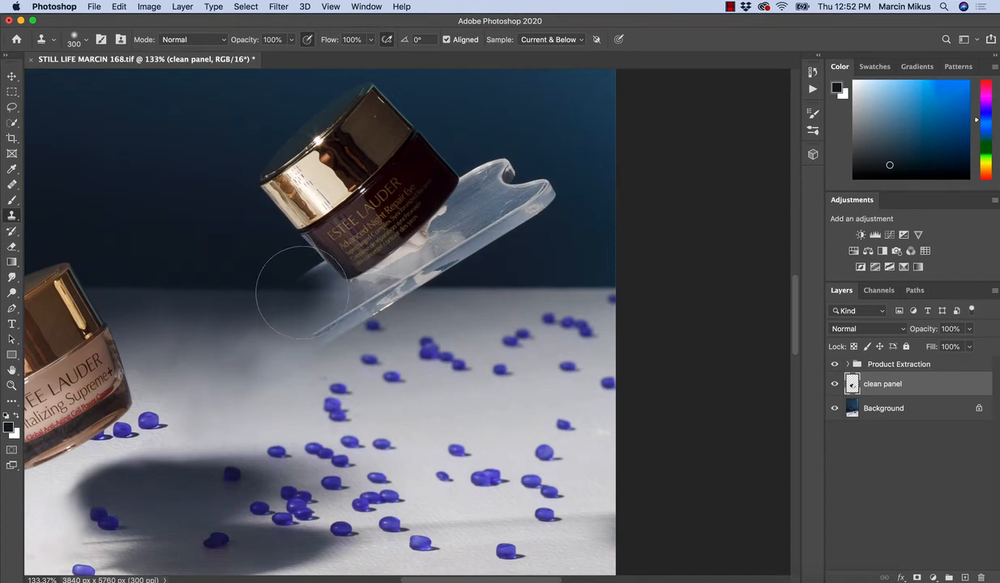
drag(308, 293, 276, 289)
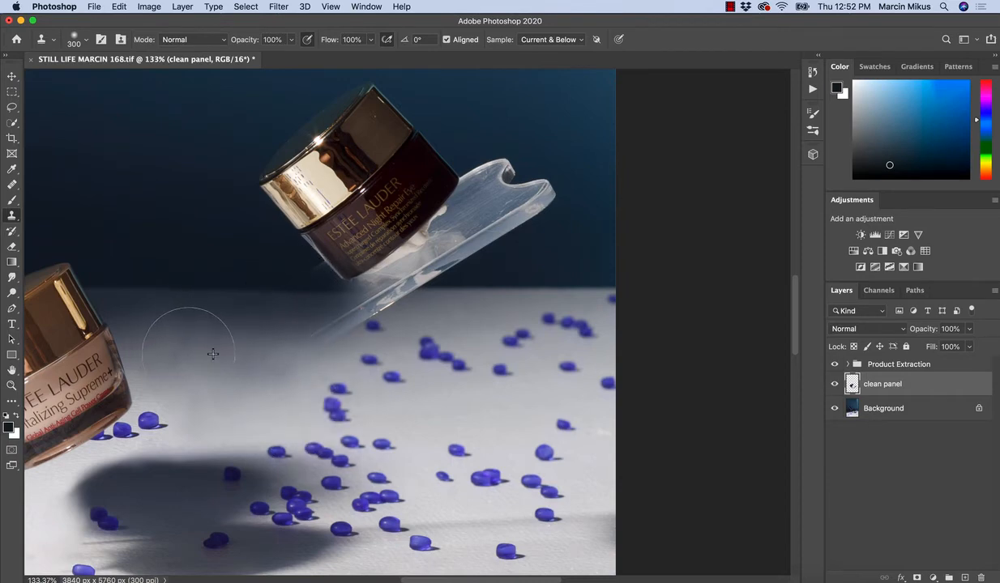
mouse_move(284, 401)
mouse_down()
mouse_move(350, 399)
mouse_move(271, 408)
mouse_move(305, 396)
mouse_up()
Remove the beads touching the lower jar's bottom corner with the 175 px Clone Stamp.
key(super+space)
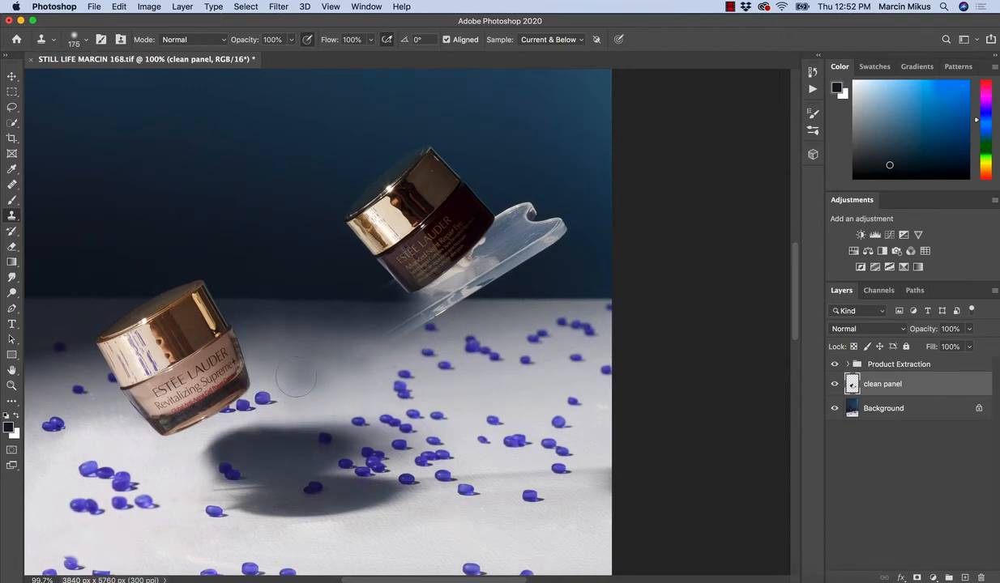
mouse_move(295, 377)
mouse_down()
mouse_move(235, 411)
mouse_move(273, 389)
mouse_up()
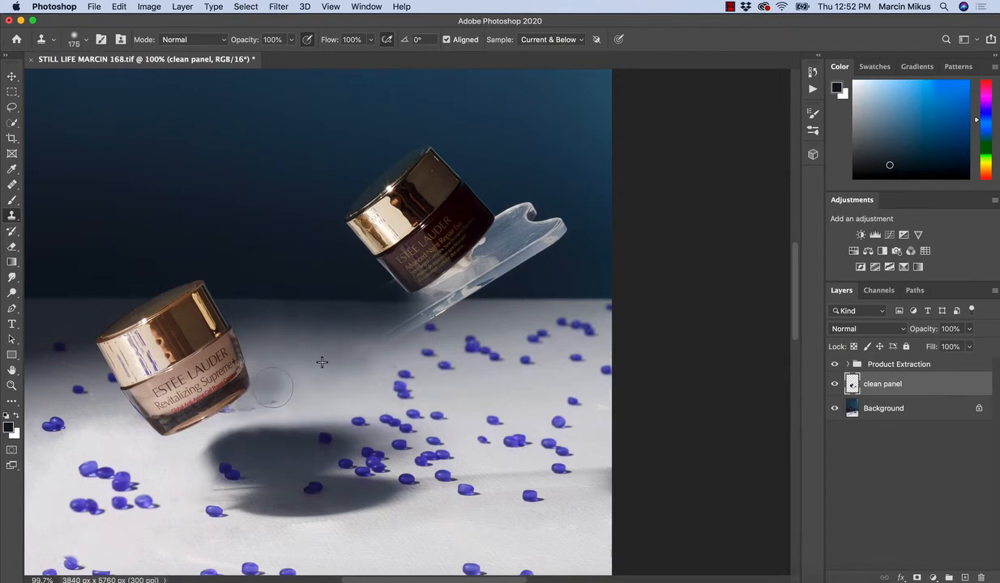
key(super+z)
click(263, 399)
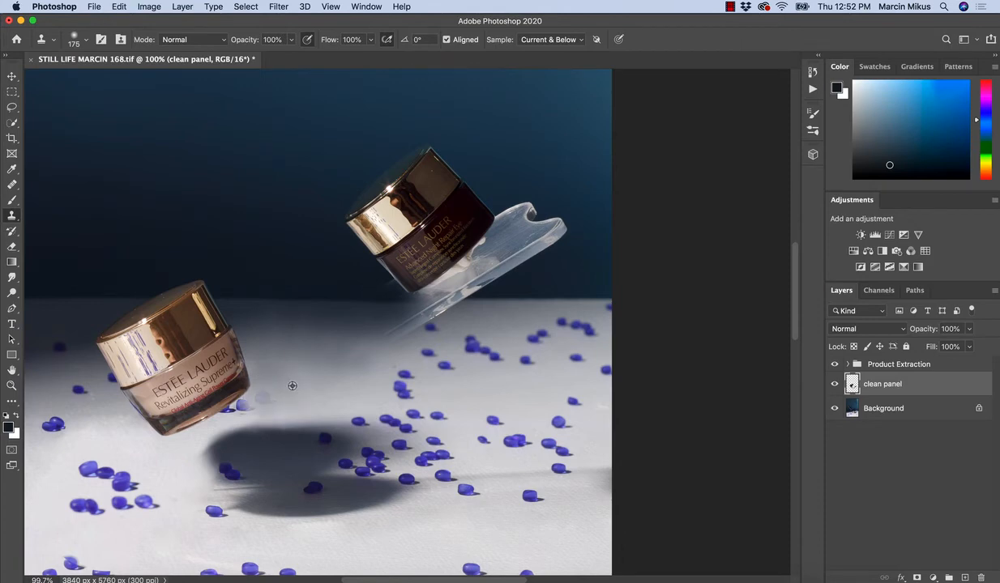
alt+click(282, 389)
drag(244, 405, 251, 401)
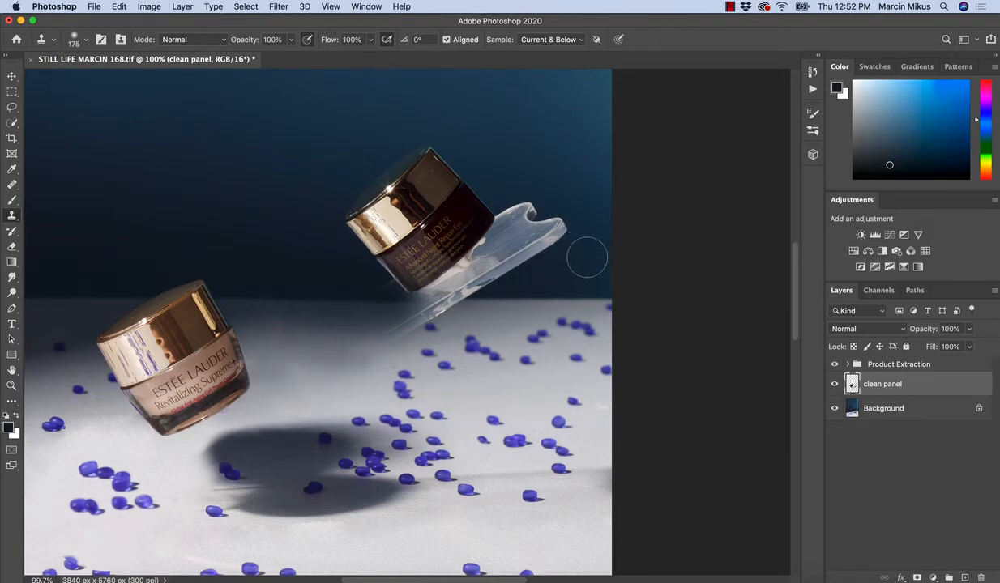
Heal the notched far end of the panel into the blue backdrop with the Healing Brush enlarged to 250 px.
mouse_move(570, 230)
mouse_down()
mouse_move(539, 227)
mouse_move(556, 236)
mouse_up()
key(super+z)
key(j)
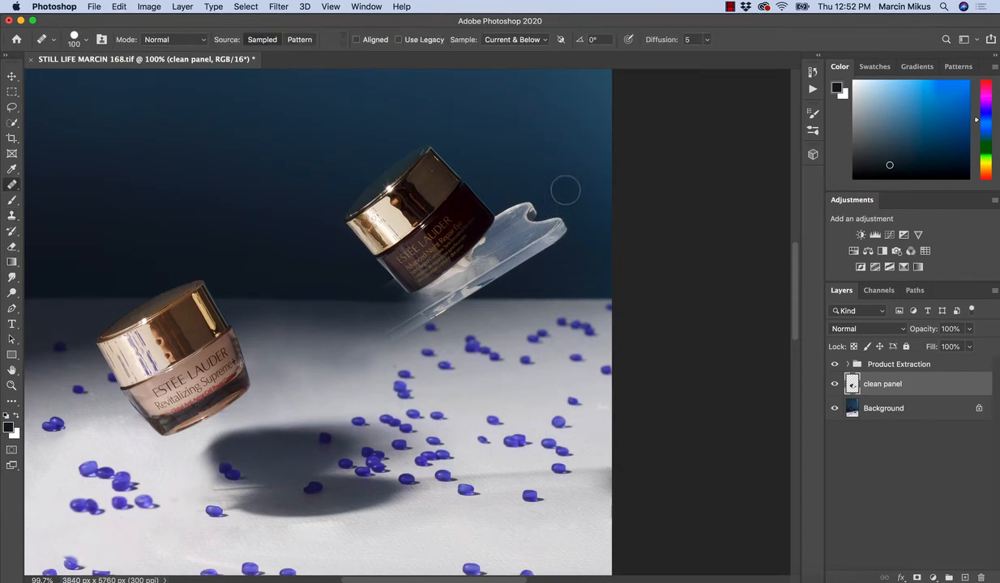
key(bracketright)
key(bracketright)
key(bracketright)
key(bracketright)
key(bracketright)
alt+click(559, 170)
click(543, 228)
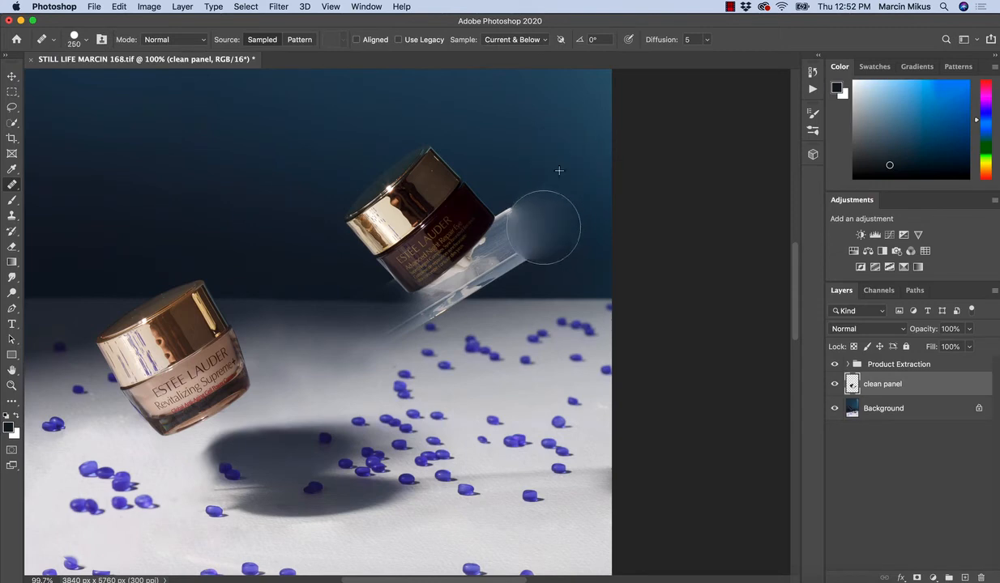
drag(543, 227, 514, 203)
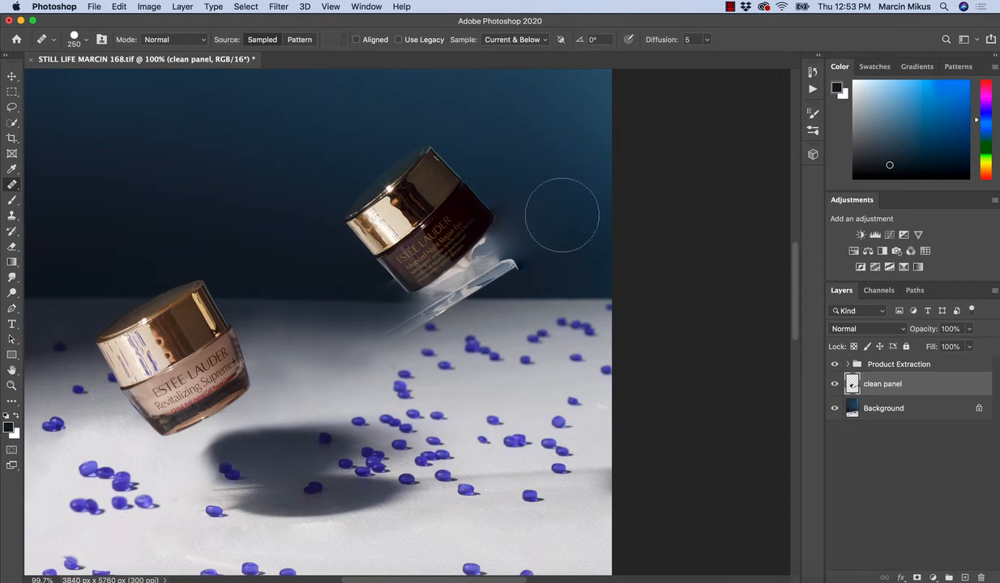
Try to cover the panel beside the dark jar with the 250 px Healing Brush and 400 px Clone Stamp, and undo the strokes.
alt+click(505, 194)
drag(486, 241, 475, 236)
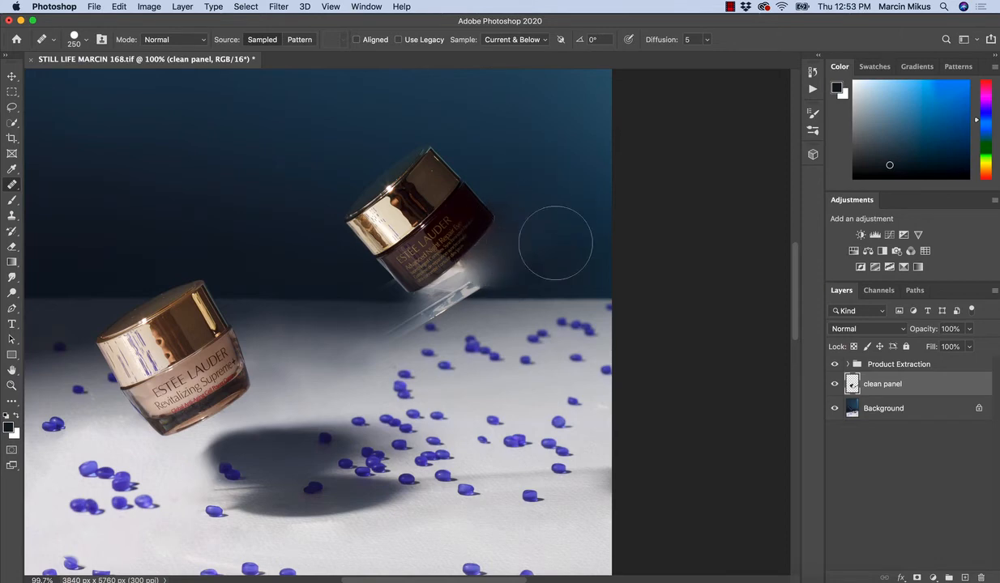
key(s)
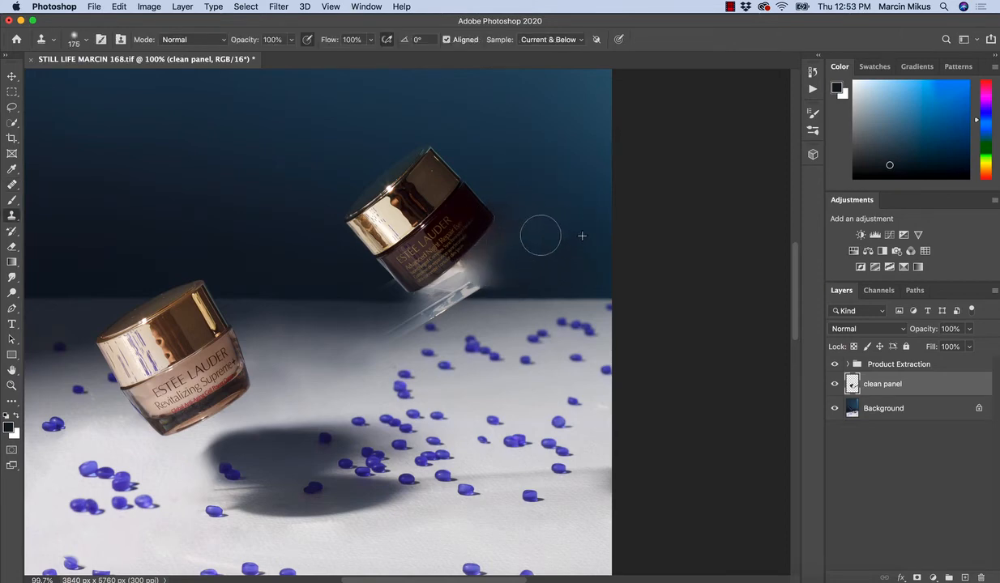
key(bracketright)
key(bracketright)
key(bracketright)
key(bracketright)
alt+click(561, 268)
mouse_move(526, 262)
mouse_down()
mouse_move(513, 263)
mouse_move(527, 271)
mouse_move(571, 257)
mouse_up()
key(super+z)
key(super+z)
Clone blue backdrop over the far end of the panel beside the dark jar with the Clone Stamp reduced to 175 px.
key(super+space)
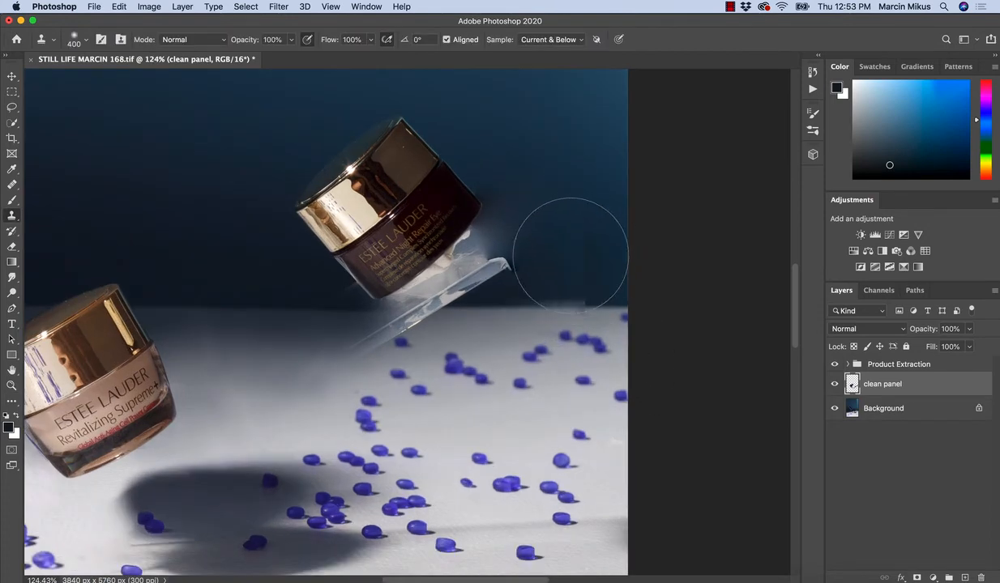
key(bracketleft)
key(bracketleft)
key(bracketleft)
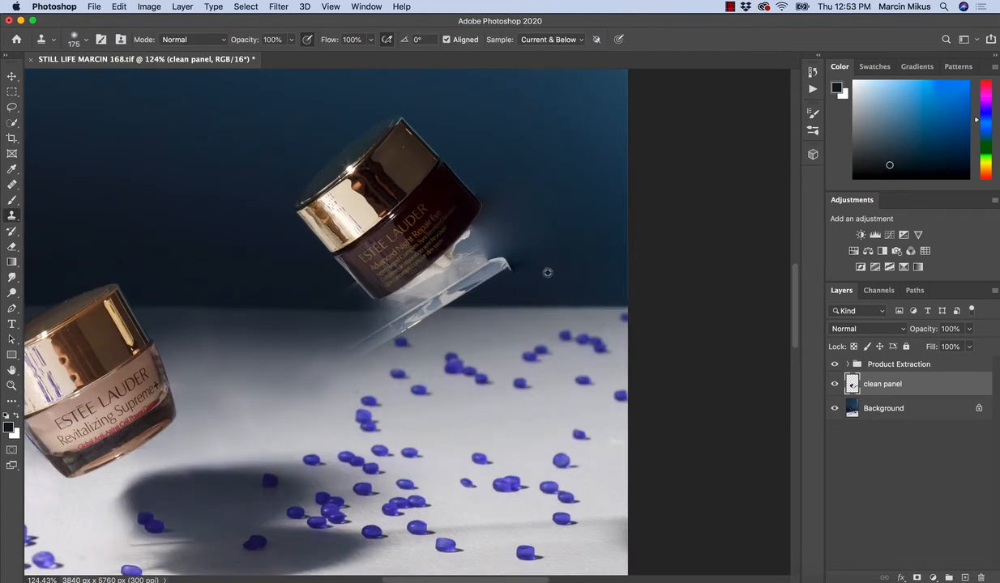
mouse_move(496, 260)
mouse_down()
mouse_move(456, 264)
mouse_move(537, 239)
mouse_move(471, 234)
mouse_move(484, 201)
mouse_move(483, 231)
mouse_move(534, 222)
mouse_move(511, 207)
mouse_up()
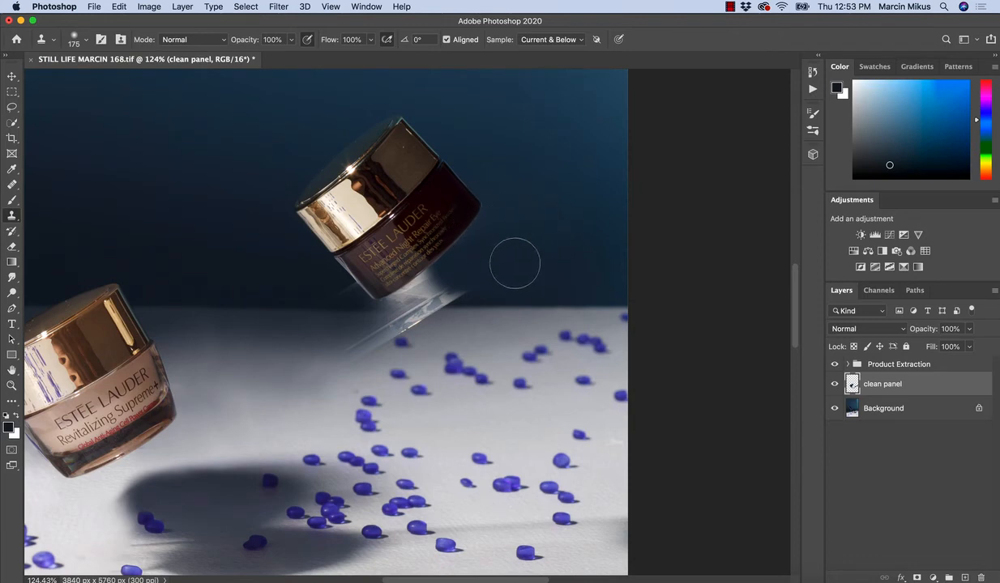
drag(498, 254, 465, 260)
key(z)
mouse_move(534, 278)
mouse_down()
mouse_move(490, 278)
mouse_move(551, 279)
mouse_up()
key(z)
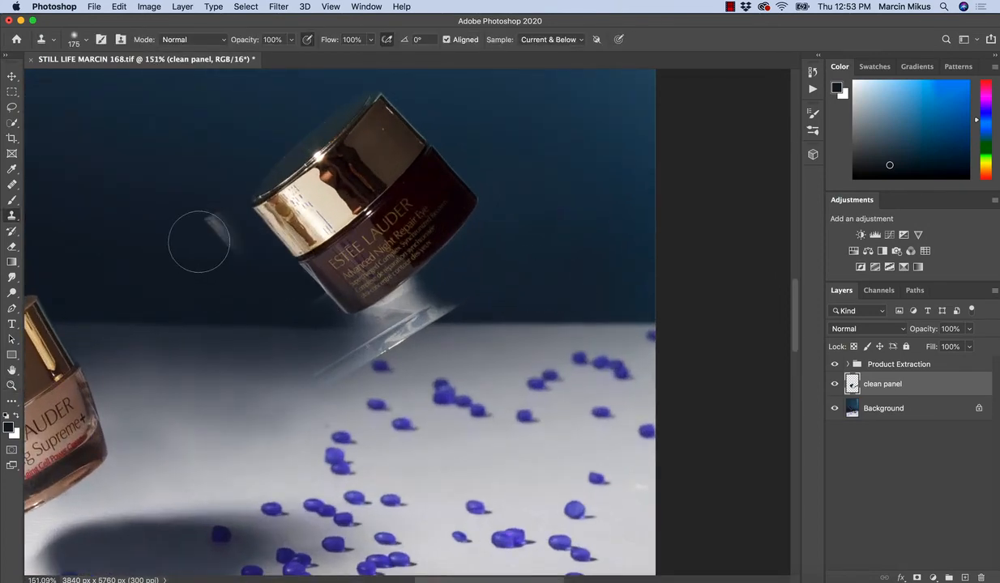
Try to clone the horizon over the panel remnant below the dark jar with the 400 px soft Clone Stamp, and undo the stroke.
key(bracketright)
key(bracketright)
key(bracketright)
key(bracketright)
drag(223, 252, 352, 263)
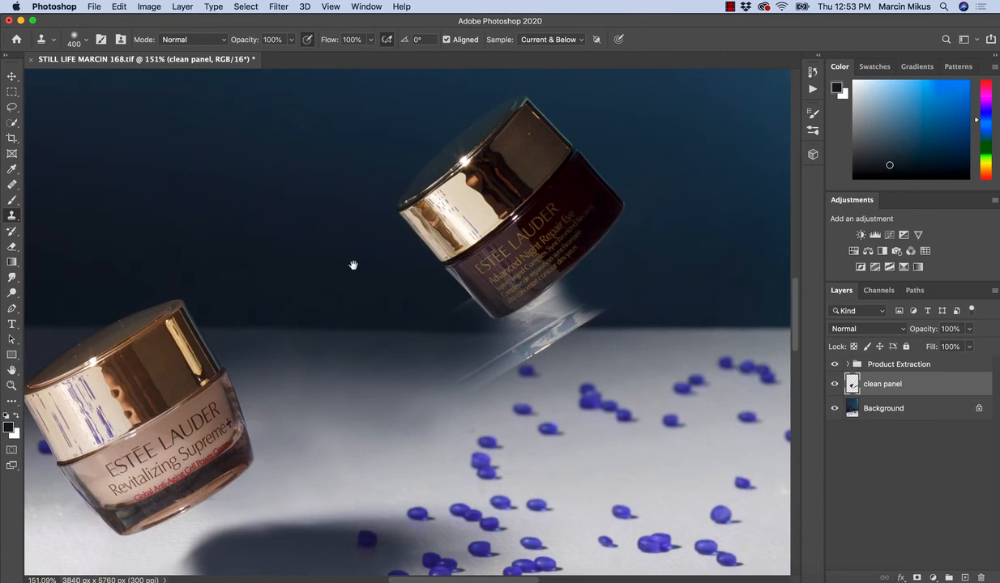
alt+click(324, 330)
mouse_move(469, 313)
mouse_down()
mouse_move(525, 334)
mouse_move(511, 324)
mouse_move(521, 320)
mouse_up()
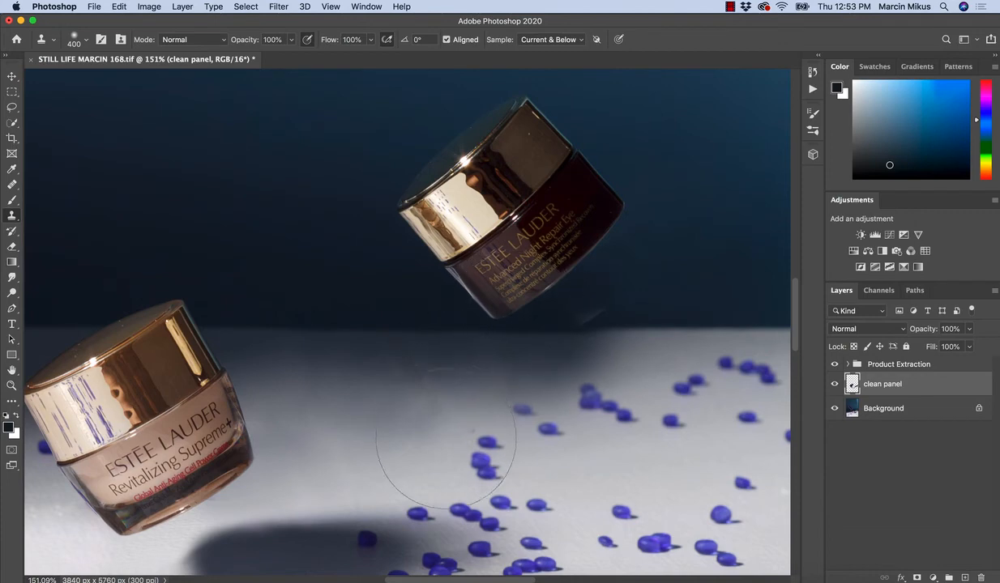
key(z)
key(super+z)
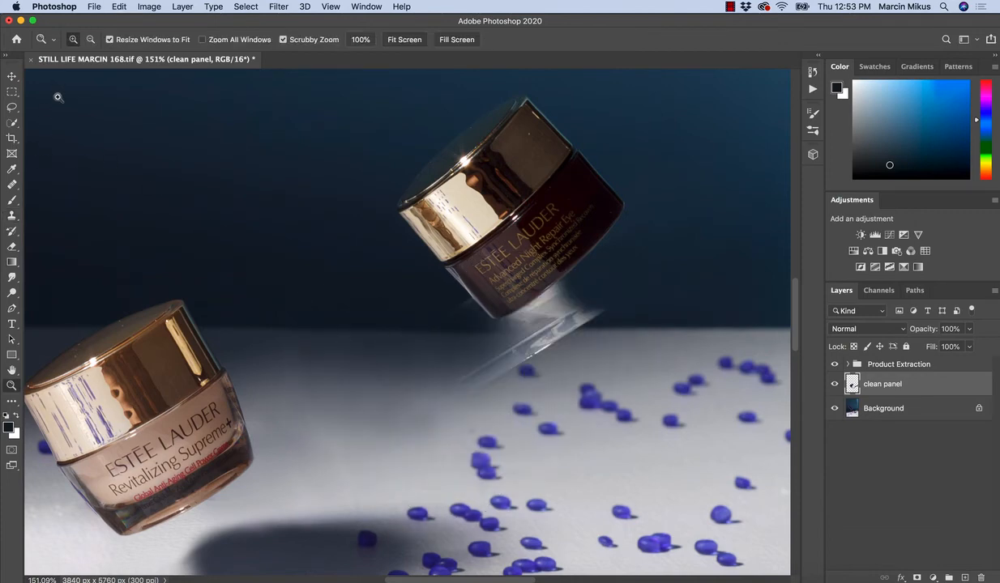
Switch the Clone Stamp to the Hard Round brush at 400 px with 27% hardness.
click(13, 186)
click(74, 39)
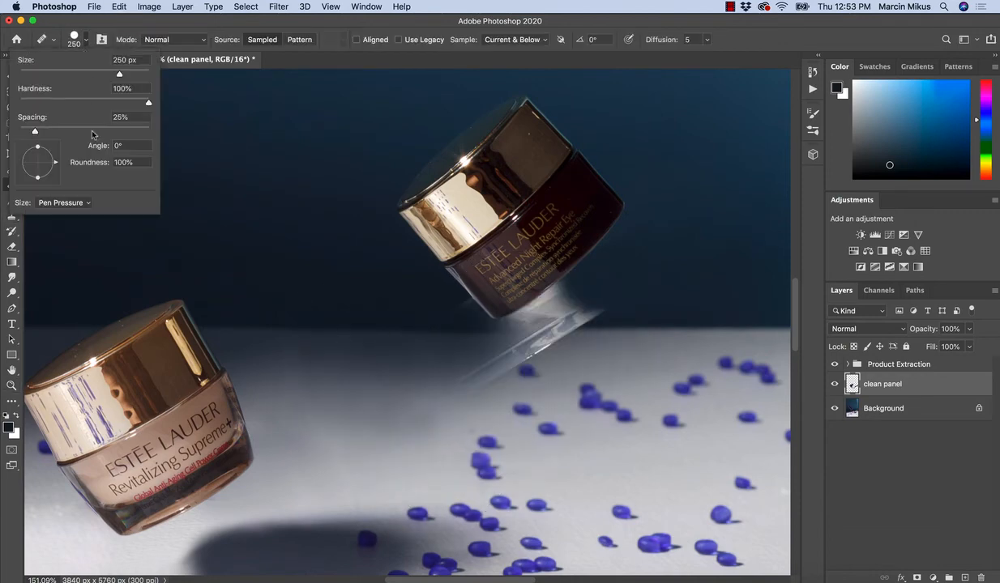
click(5, 203)
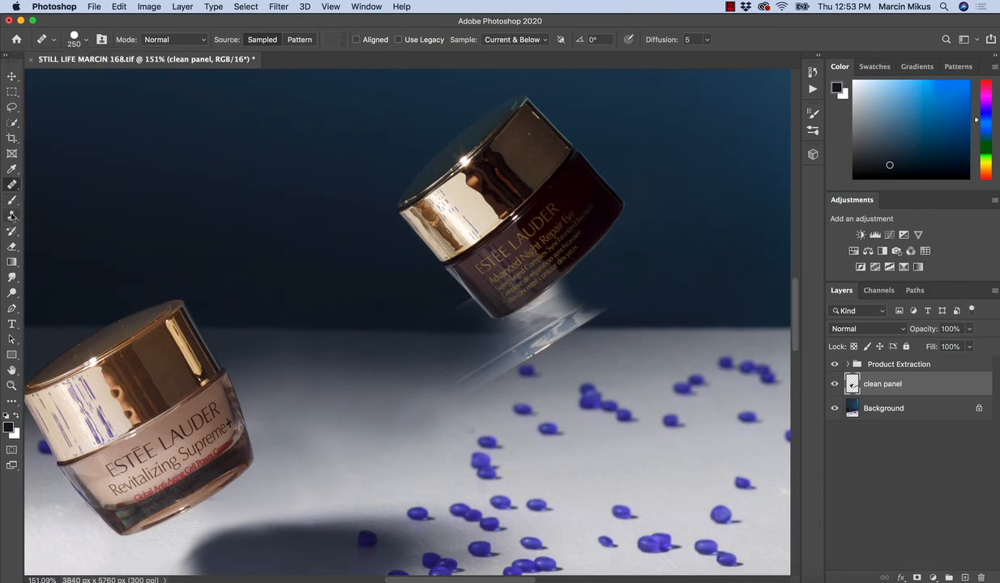
click(12, 216)
click(85, 40)
scroll(121, 201, up, 10)
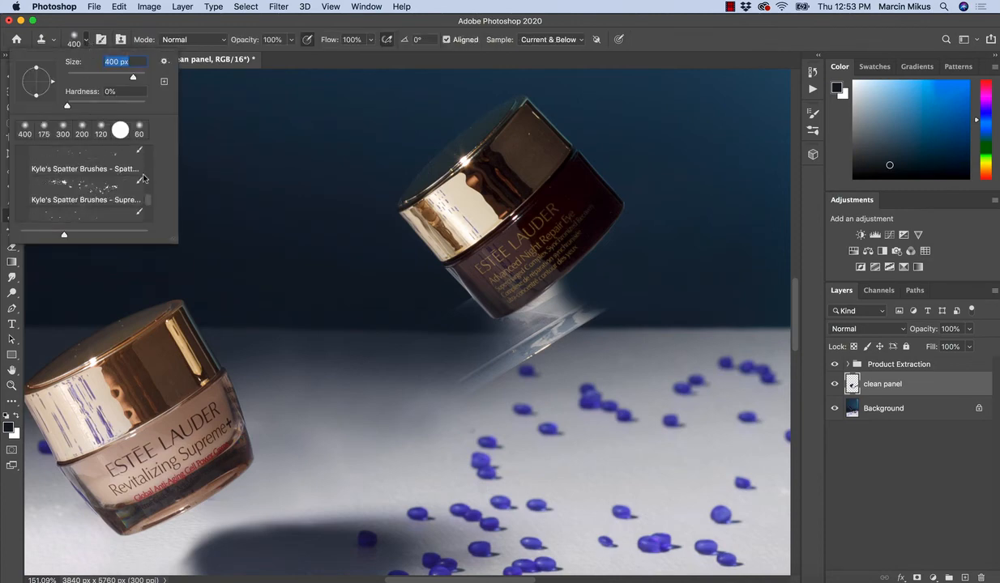
click(83, 201)
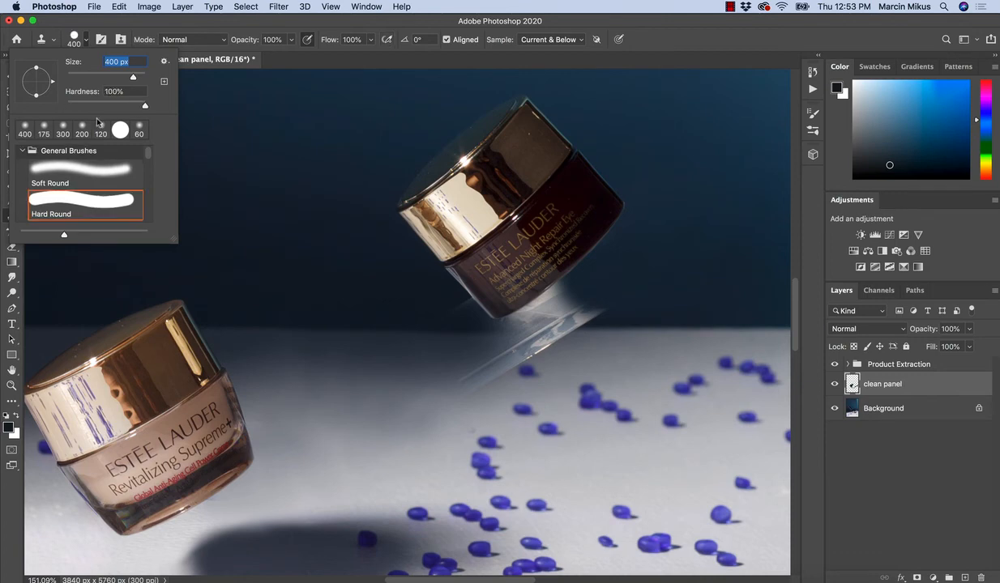
drag(91, 106, 88, 105)
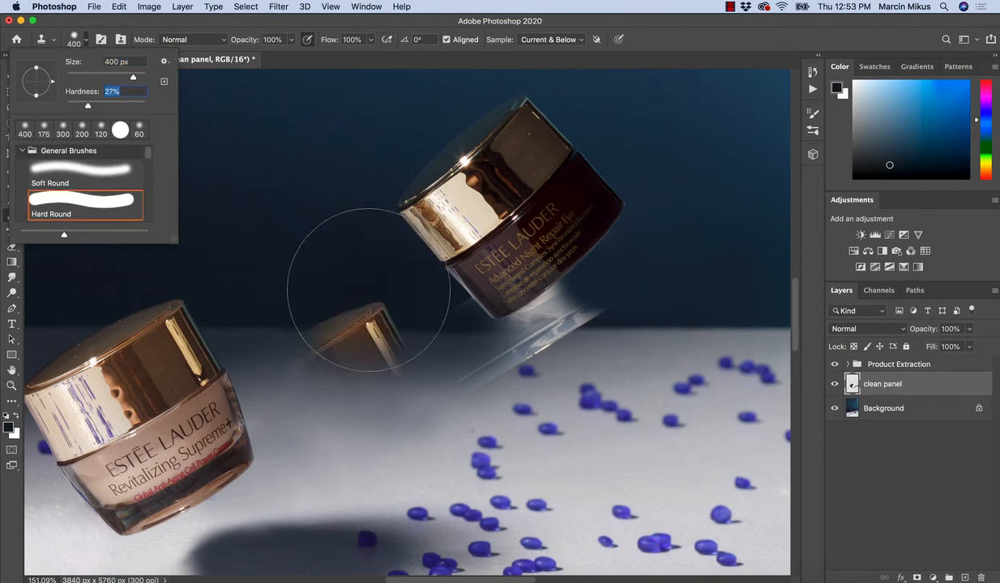
Clone the horizon and tabletop over the panel remnant below the dark jar, undoing the 400 px attempt and reducing the Clone Stamp to 250 px.
alt+click(326, 329)
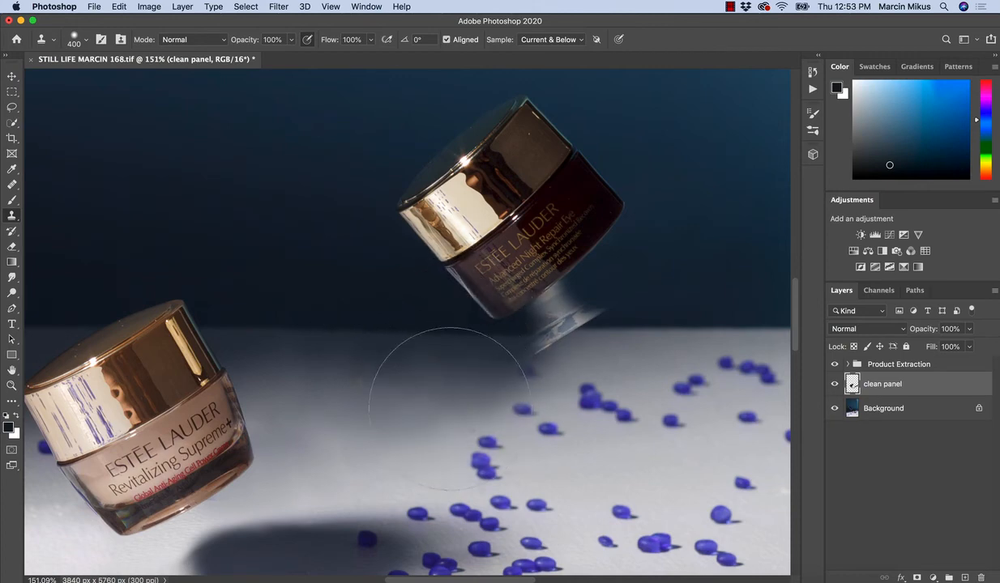
drag(276, 263, 314, 322)
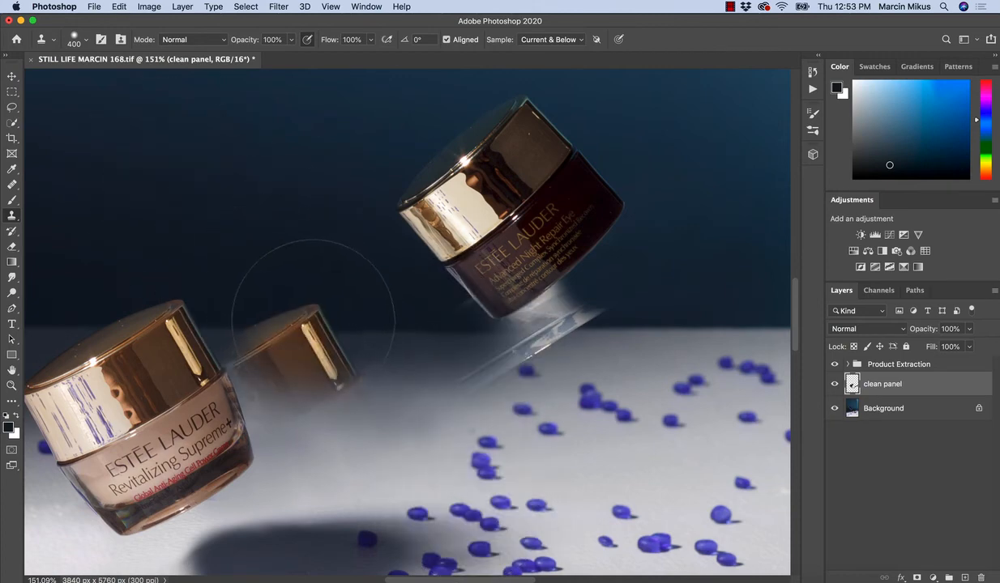
key(bracketleft)
key(bracketleft)
key(super+z)
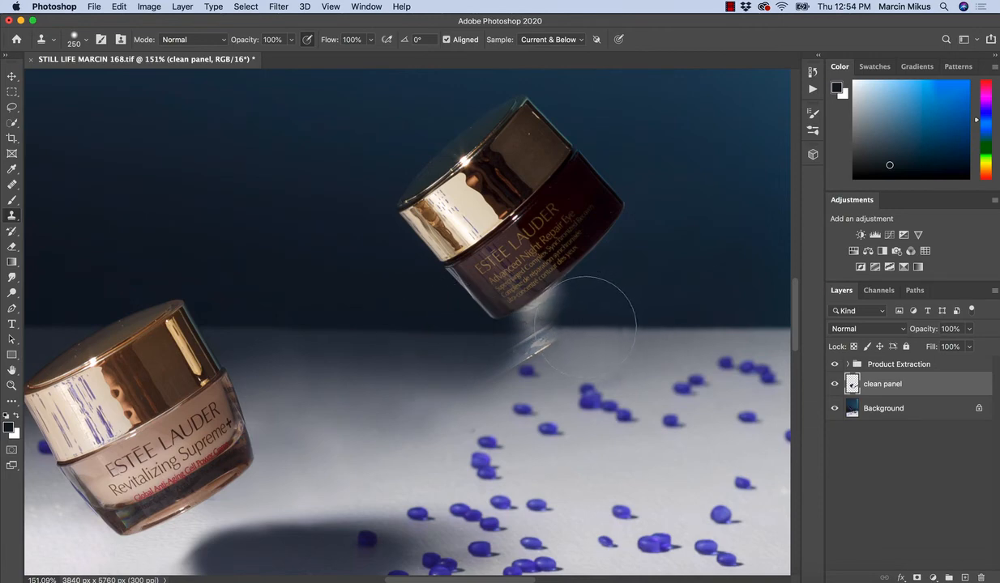
drag(587, 324, 584, 324)
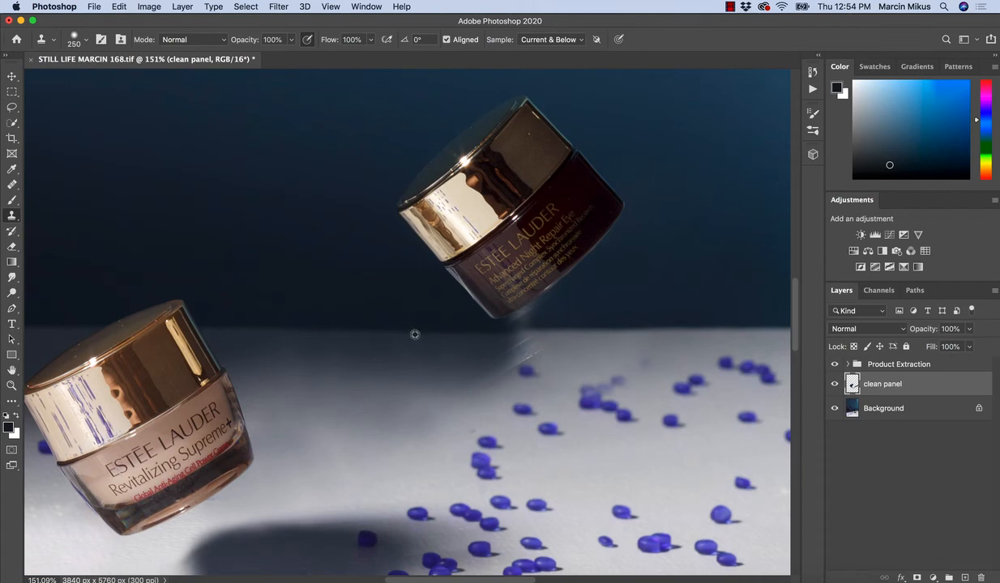
Switch the Clone Stamp to the soft DB Brush and enlarge it to 250 px.
click(81, 40)
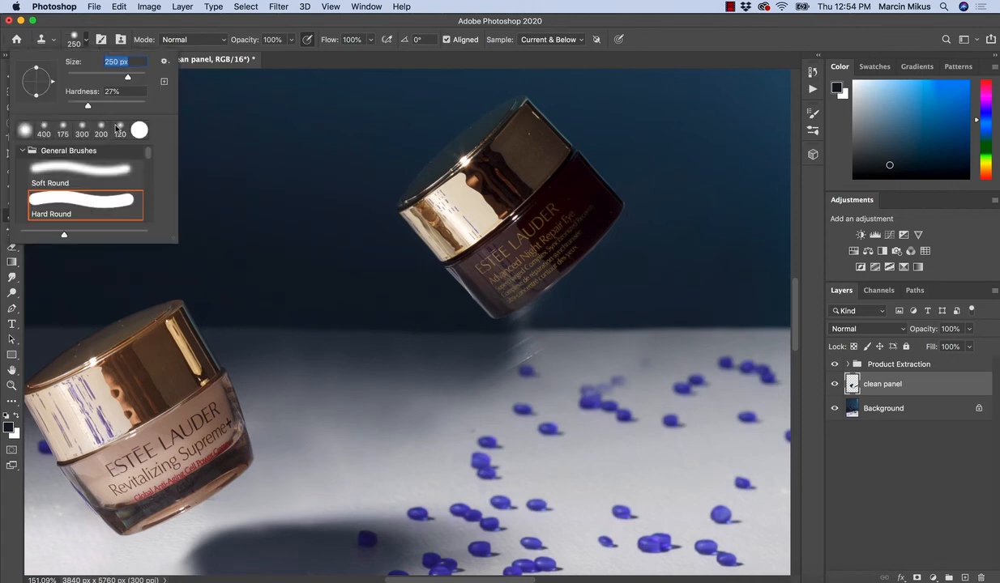
drag(149, 155, 148, 217)
click(110, 203)
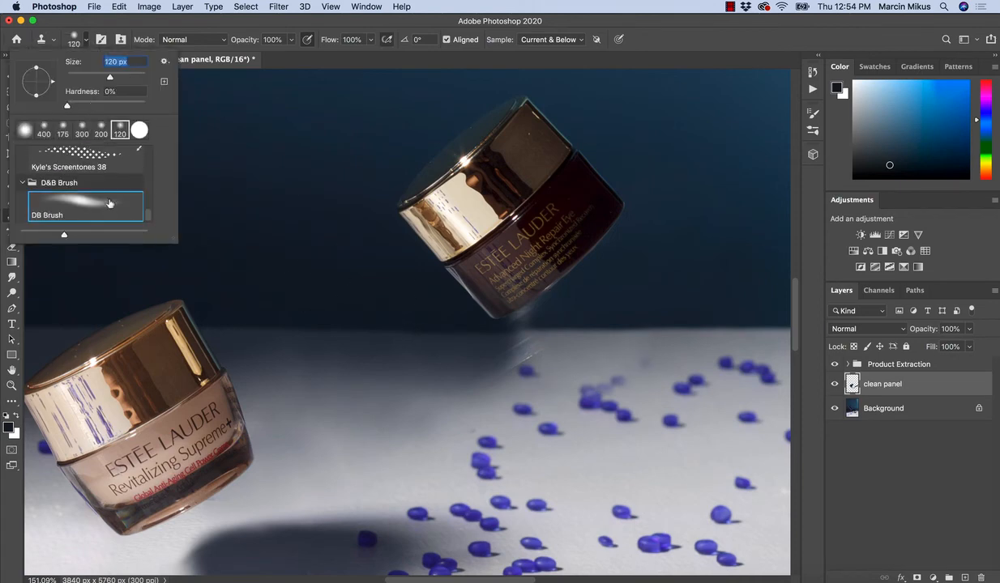
click(81, 42)
key(bracketright)
key(bracketright)
key(bracketright)
key(bracketright)
key(bracketright)
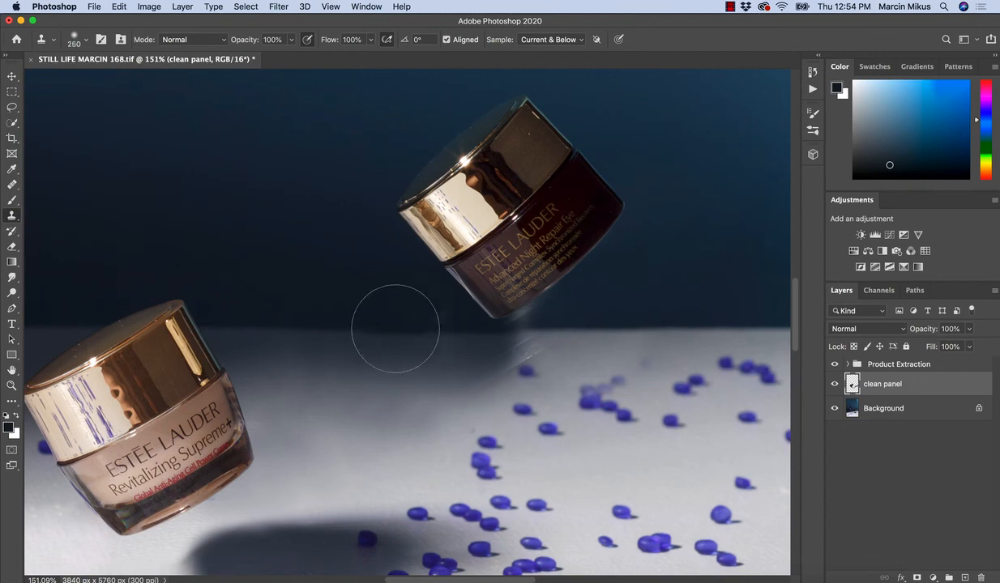
Clone clean horizon over the last panel traces at the bottom corner of the dark jar with the 250 px soft Clone Stamp.
alt+click(407, 332)
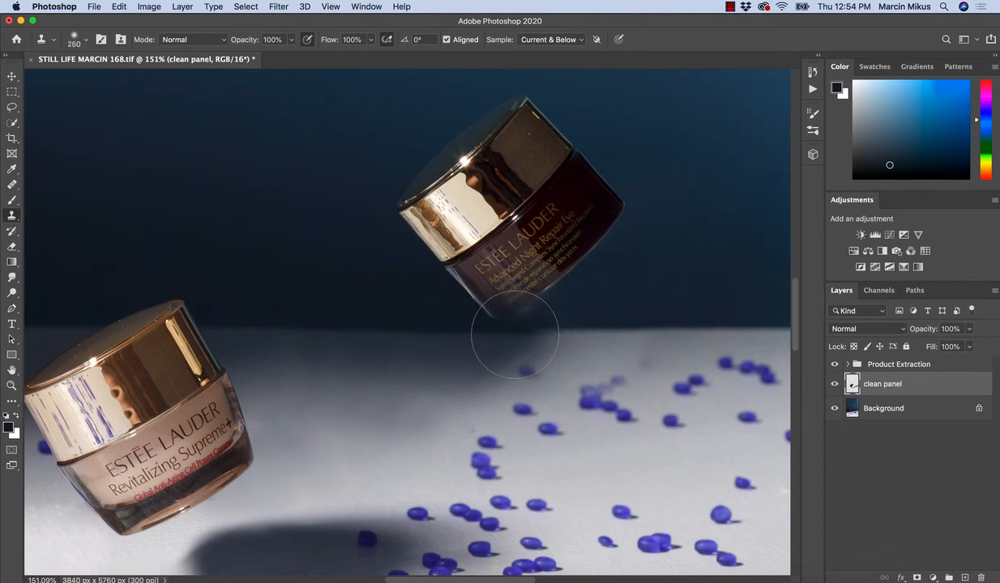
click(517, 332)
mouse_move(518, 332)
mouse_down()
mouse_move(496, 322)
mouse_move(530, 330)
mouse_move(425, 334)
mouse_move(440, 334)
mouse_up()
alt+click(605, 329)
alt+click(372, 337)
Even out the horizon line on both sides of the dark jar's bottom corner using newly sampled horizon areas.
key(z)
mouse_move(457, 386)
mouse_down()
mouse_move(419, 385)
mouse_move(506, 405)
mouse_up()
key(s)
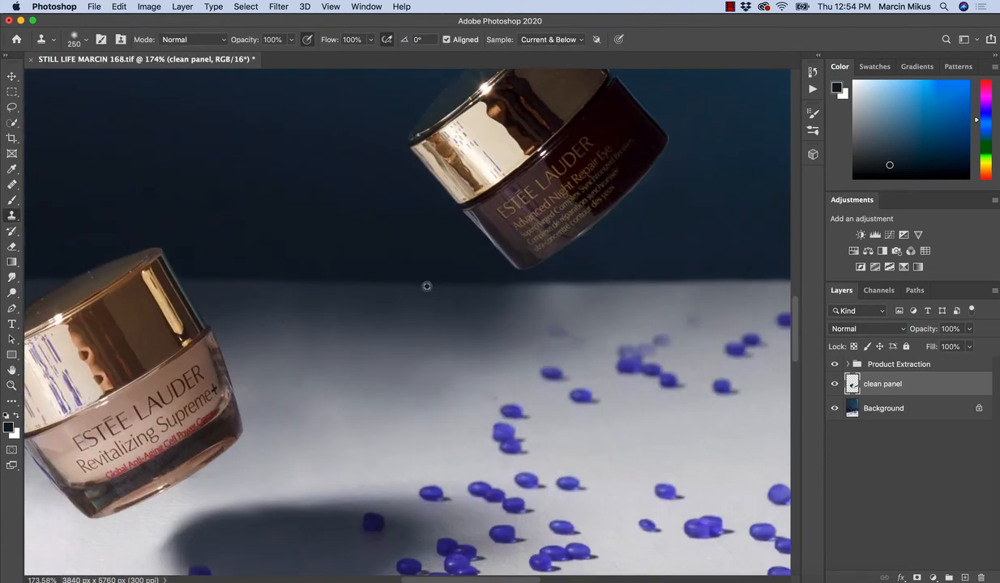
alt+click(393, 284)
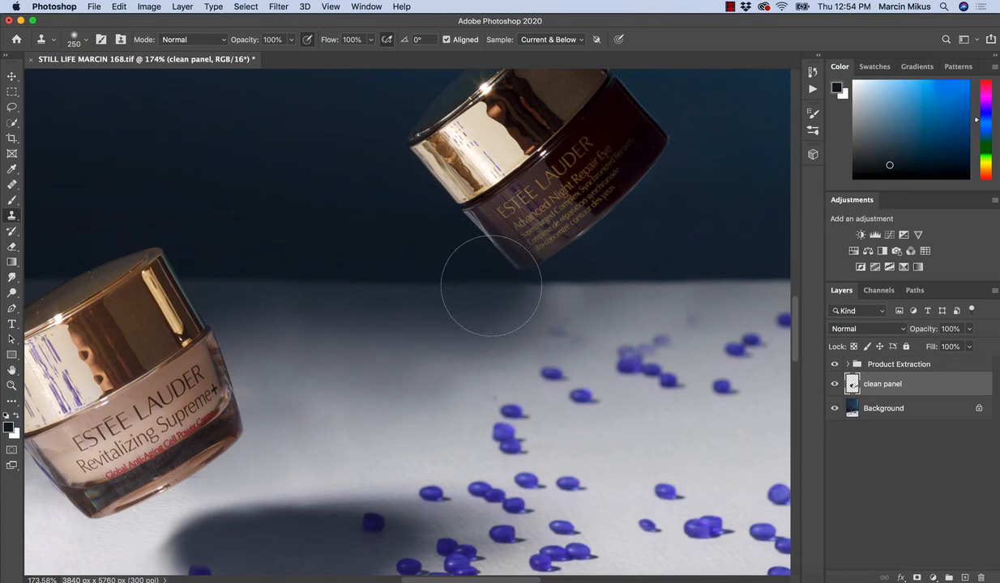
drag(491, 286, 482, 282)
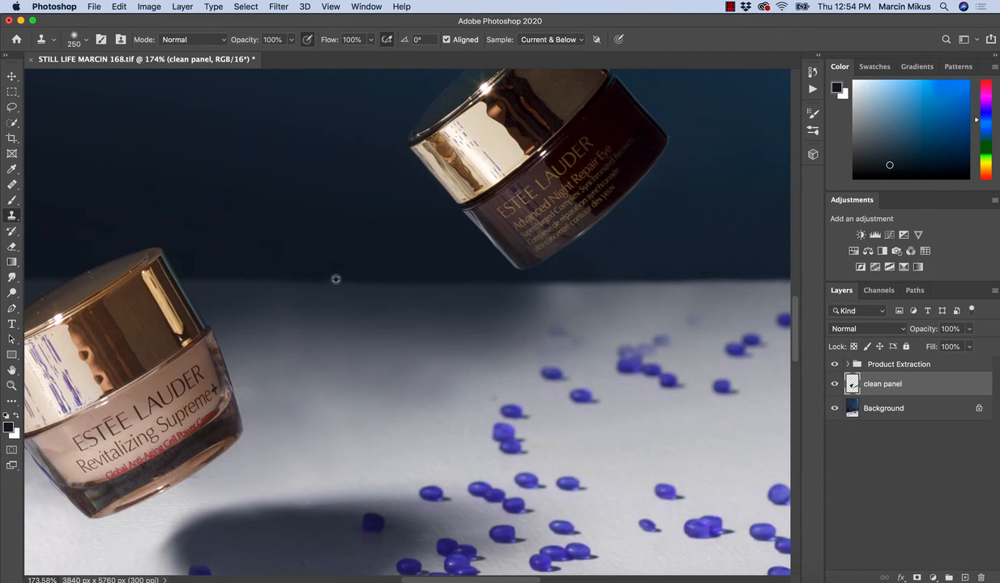
alt+click(361, 283)
alt+click(640, 281)
mouse_move(502, 279)
mouse_down()
mouse_move(515, 297)
mouse_move(515, 285)
mouse_move(389, 275)
mouse_up()
Heal the uneven tabletop patch below the dark jar with the Healing Brush reduced to 125 px.
key(z)
mouse_move(478, 370)
mouse_down()
mouse_move(433, 420)
mouse_move(488, 395)
mouse_up()
key(s)
key(z)
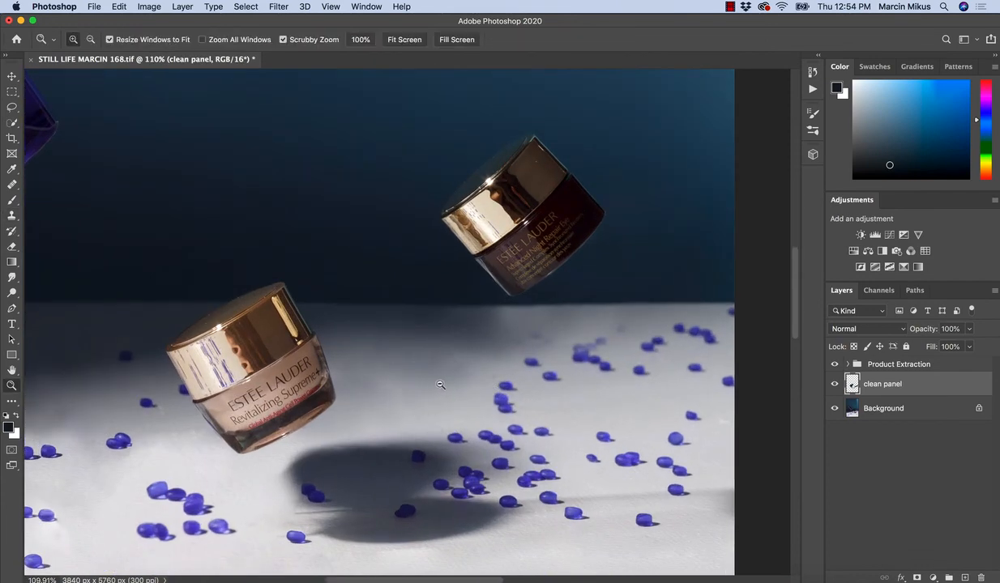
drag(430, 350, 439, 348)
key(j)
key(shift+j)
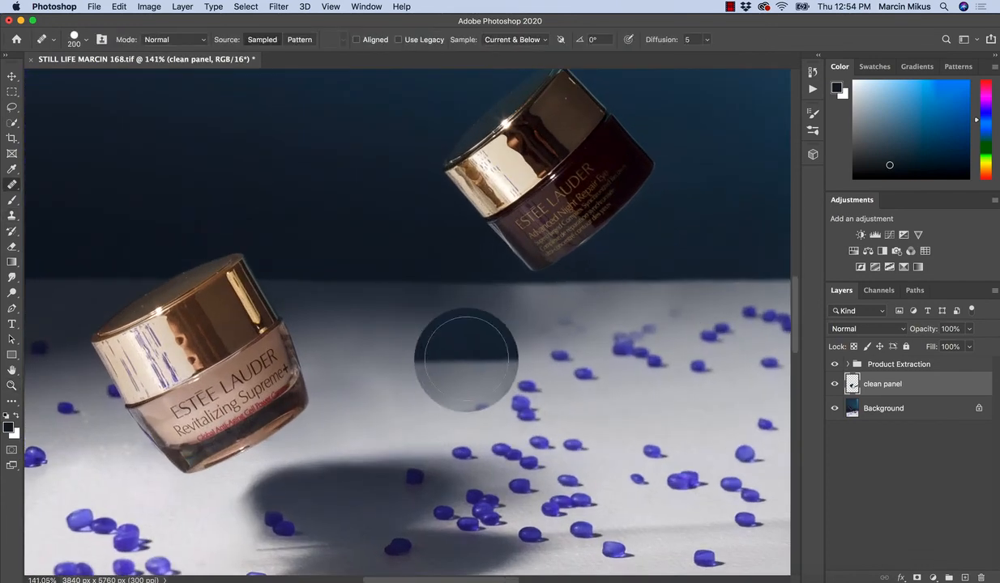
alt+click(488, 340)
drag(530, 324, 496, 324)
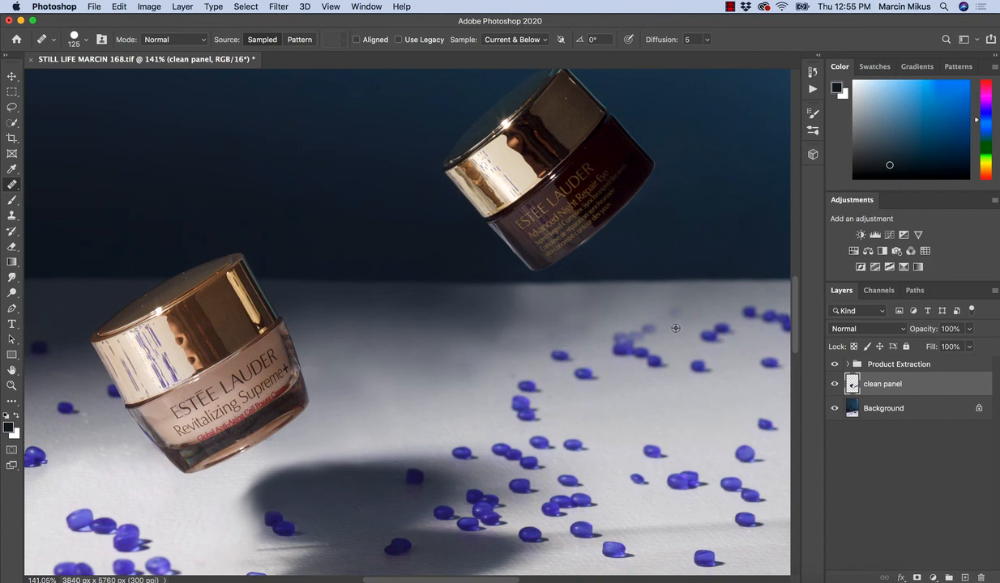
Clone tabletop and horizon over the dark smudge below the dark jar with the 250 px Clone Stamp.
key(s)
alt+click(432, 337)
drag(485, 335, 498, 326)
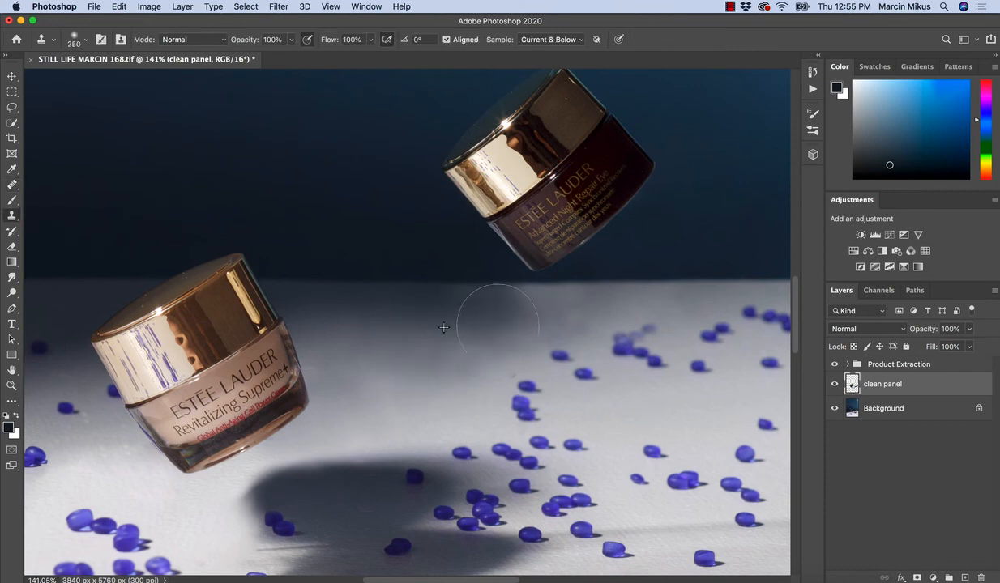
alt+click(458, 285)
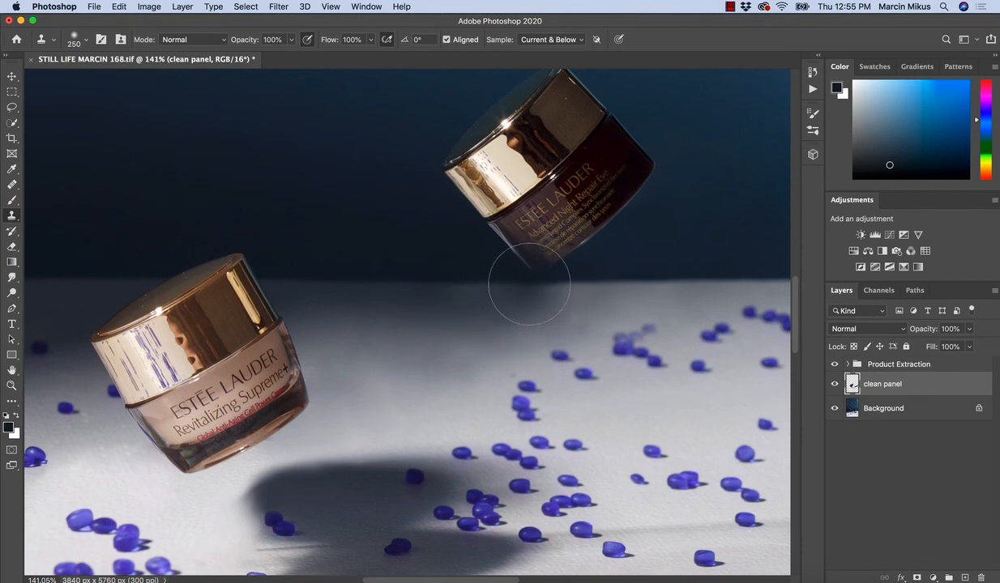
drag(530, 283, 436, 286)
Refine the horizon and shaded tabletop directly under the dark jar at close range with the 250 px Clone Stamp.
key(z)
drag(459, 377, 376, 373)
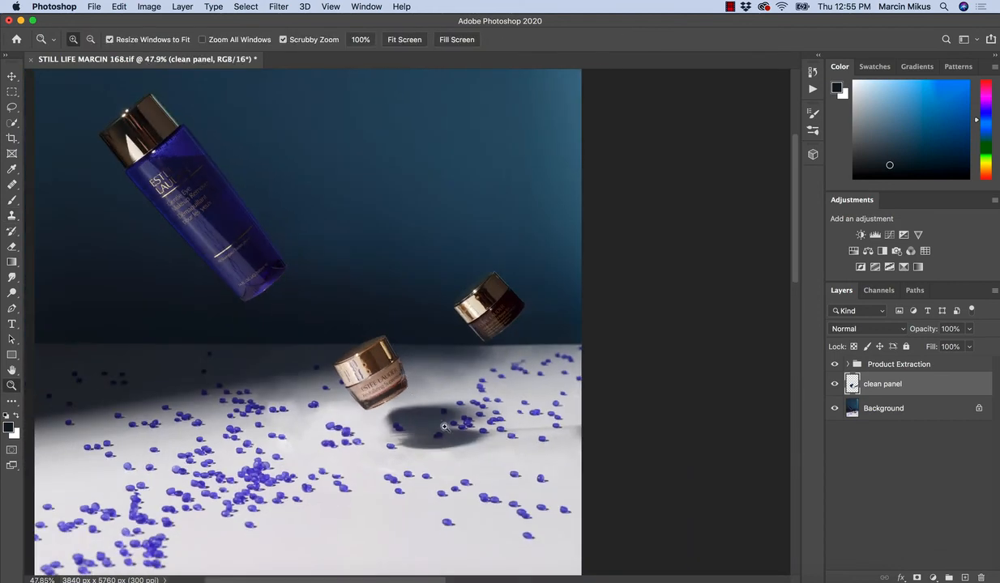
mouse_move(440, 391)
mouse_down()
mouse_move(491, 361)
mouse_move(524, 301)
mouse_up()
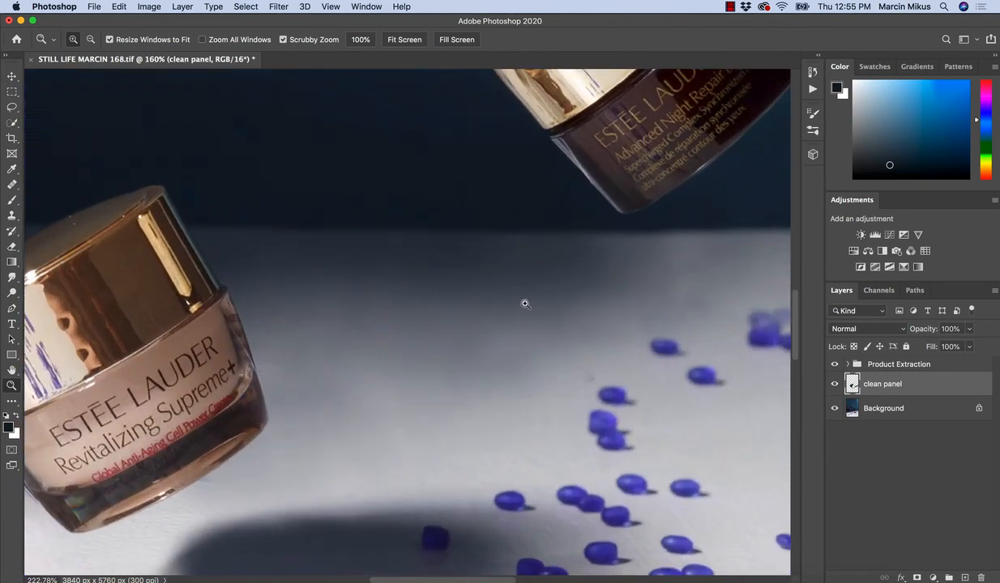
key(s)
key(z)
drag(667, 265, 397, 366)
key(s)
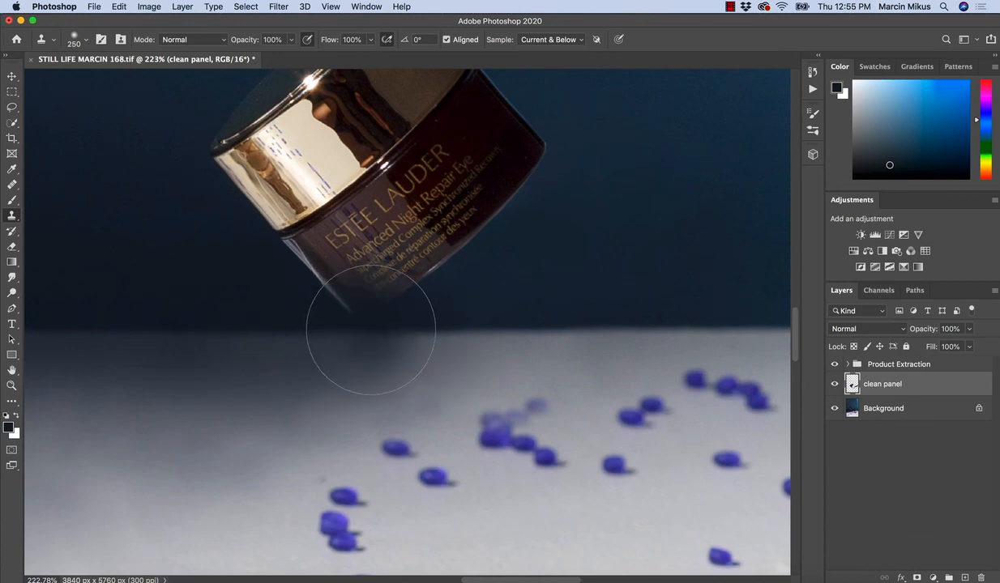
mouse_move(371, 330)
mouse_down()
mouse_move(356, 324)
mouse_move(466, 328)
mouse_move(457, 427)
mouse_up()
Touch up the tabletop between the two jars with the 250 px Clone Stamp and check the whole composition.
key(z)
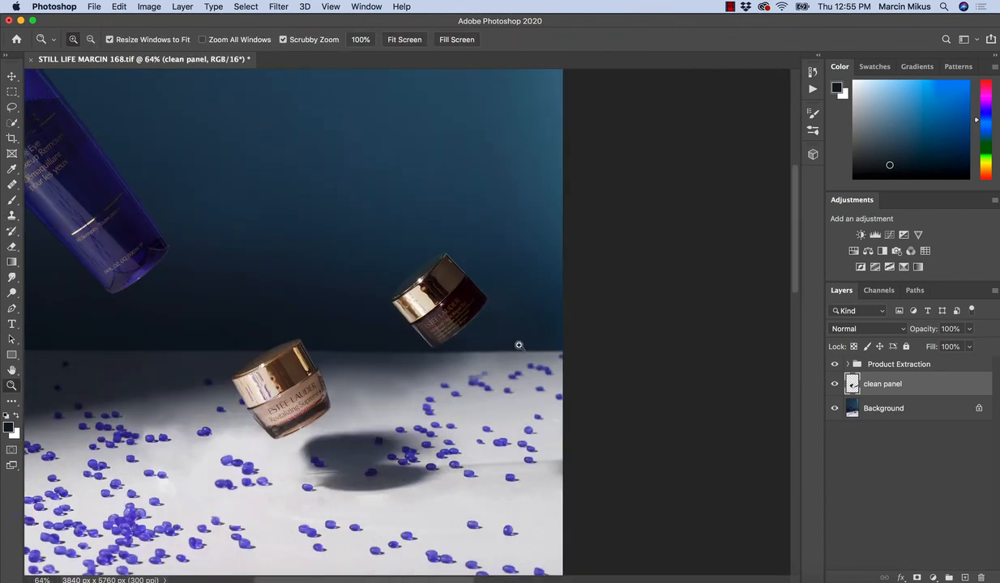
drag(411, 387, 438, 387)
key(s)
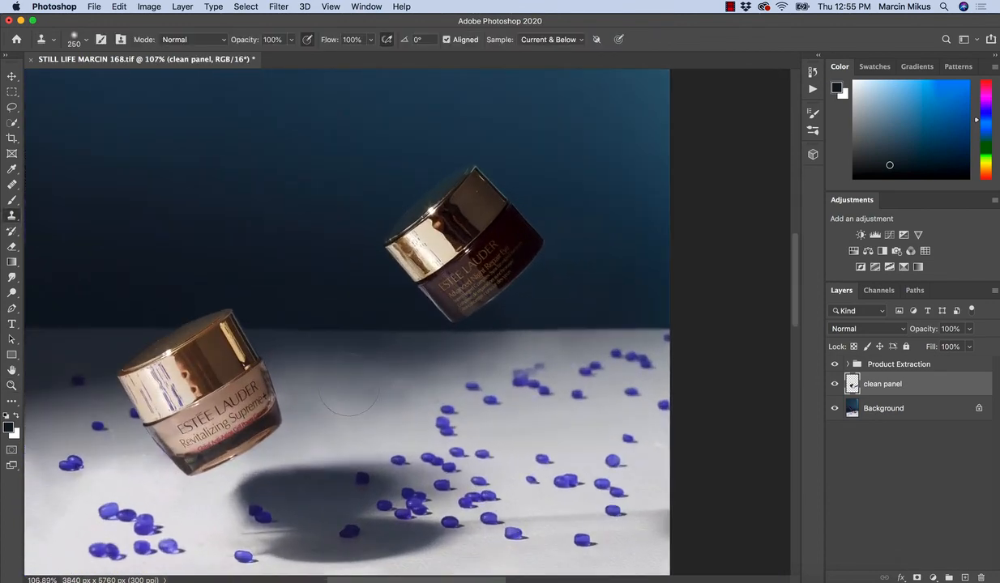
drag(335, 406, 340, 412)
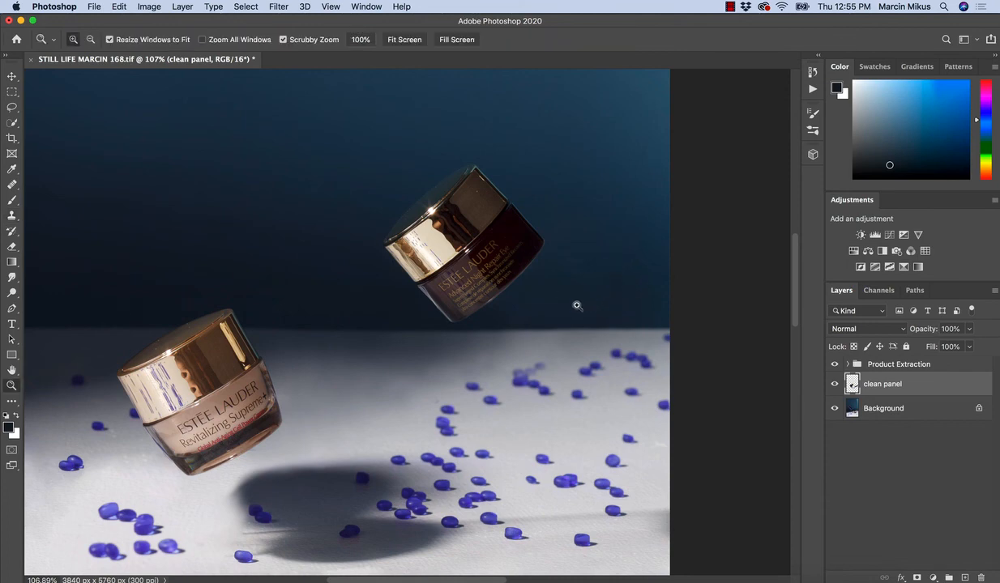
drag(576, 304, 545, 362)
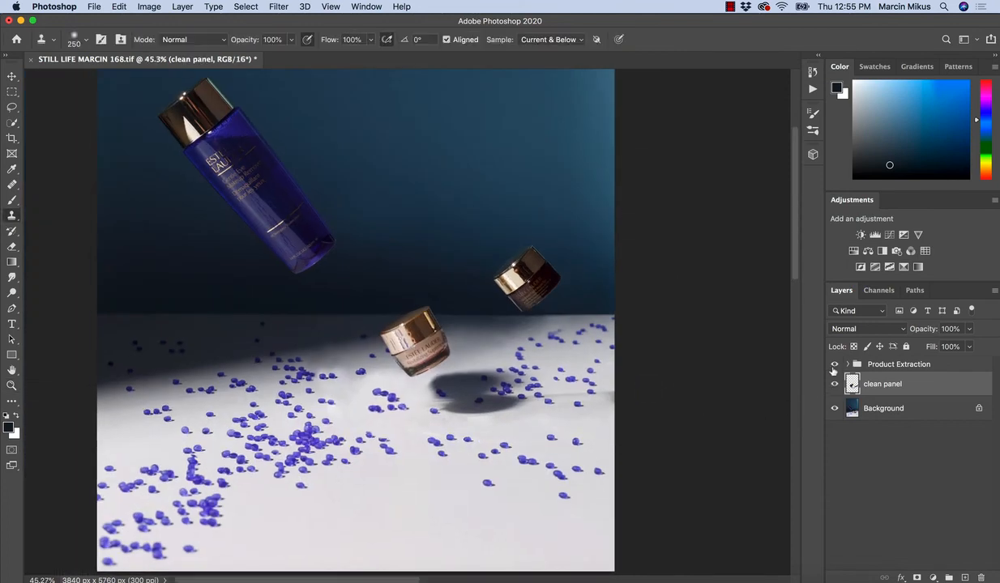
Compare the retouch with the original by hiding and reshowing the Product Extraction group and the clean panel layer.
click(833, 364)
click(836, 384)
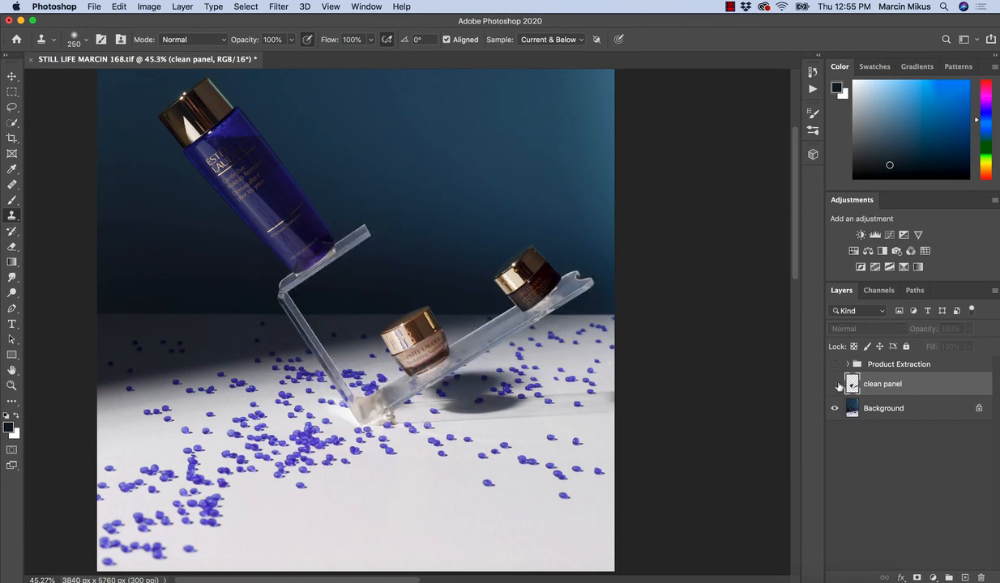
click(835, 384)
click(834, 365)
Erase the smudged cloning over the beads below the dark jar on the clean panel layer with the 60 px Eraser, checking against the original.
key(z)
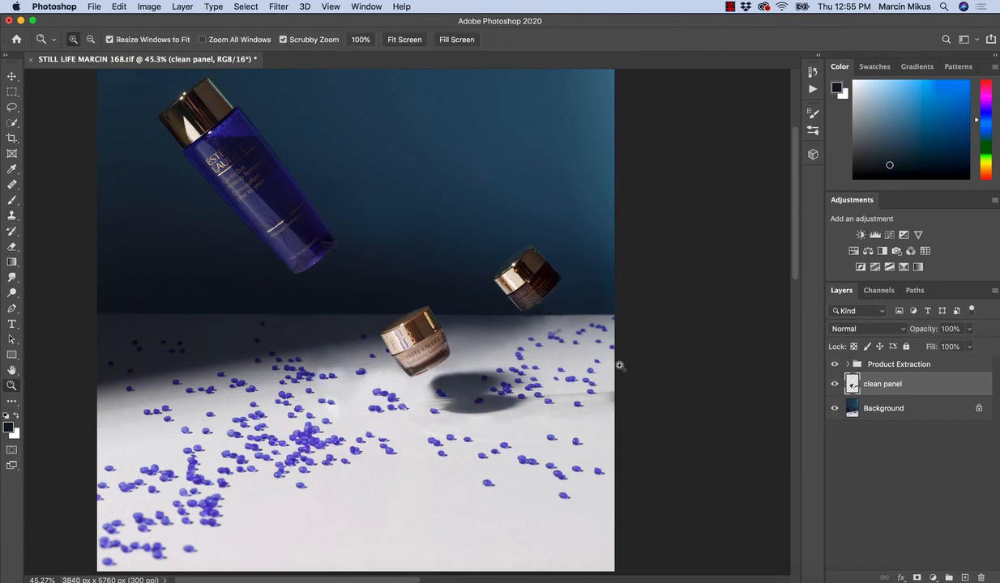
drag(536, 349, 576, 350)
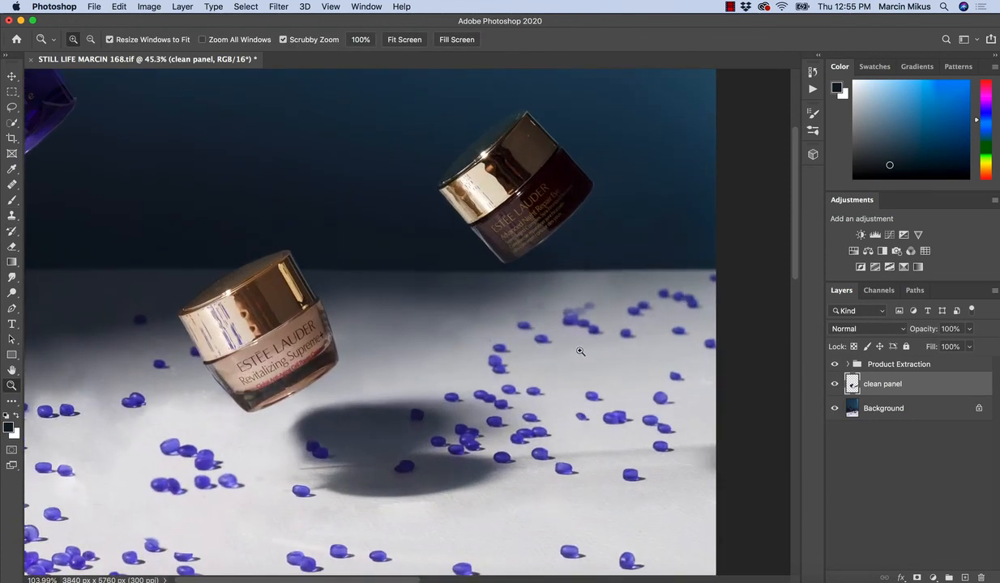
click(13, 247)
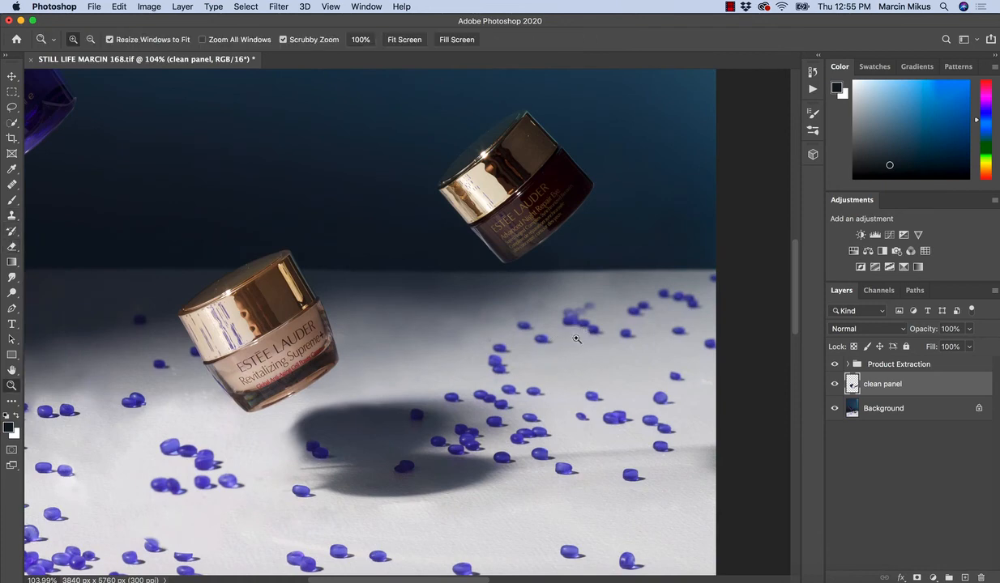
drag(567, 315, 595, 310)
key(b)
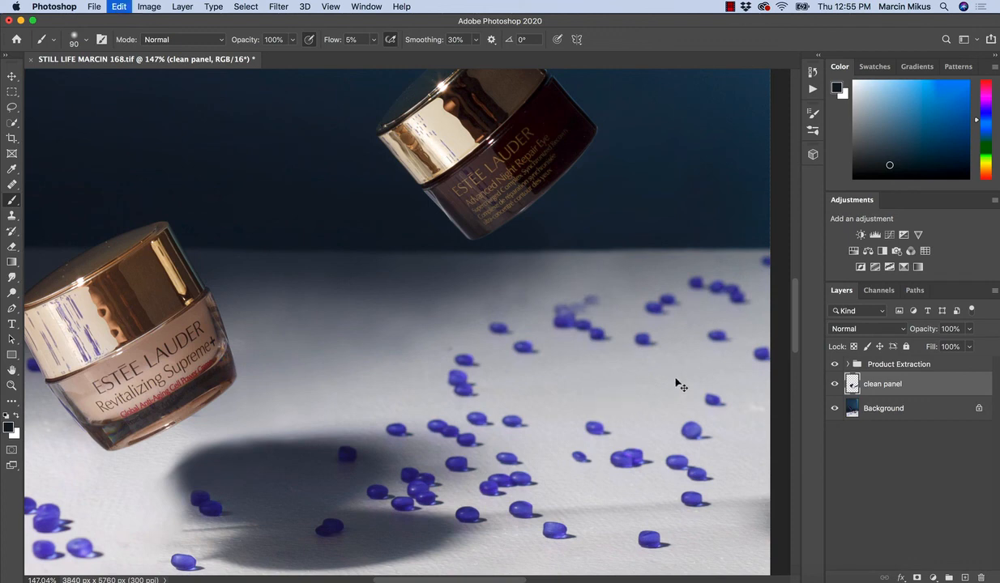
click(835, 384)
click(834, 384)
click(15, 246)
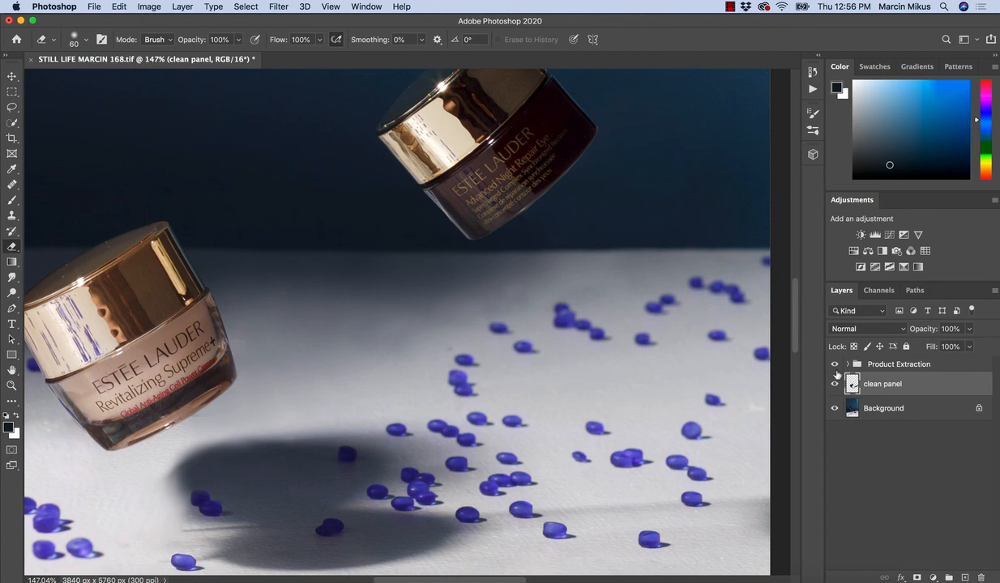
click(836, 384)
click(834, 385)
Examine the dark jar's edges, the horizon beneath it and the surrounding tabletop for leftover cloning flaws.
key(z)
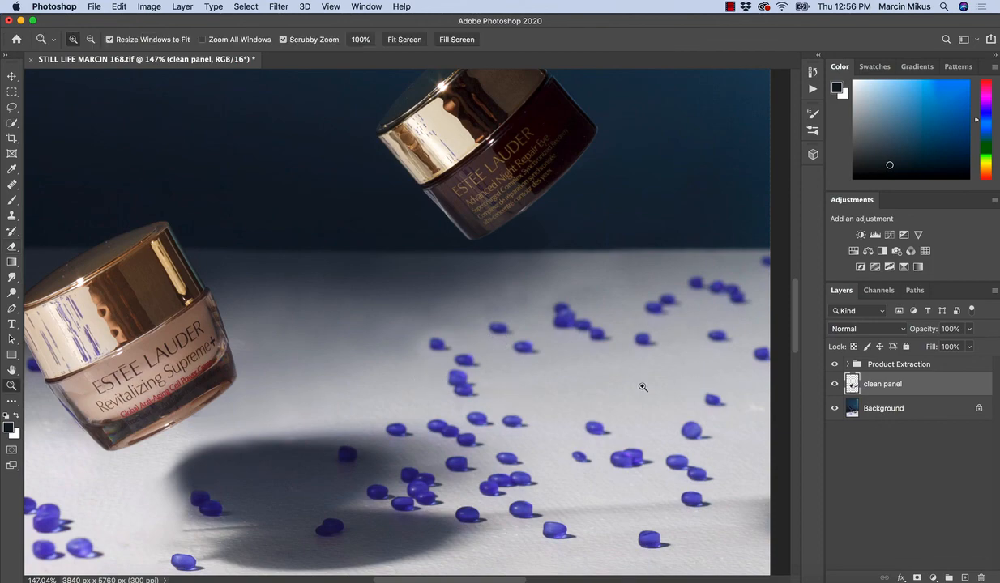
drag(639, 385, 549, 295)
key(z)
drag(686, 299, 737, 306)
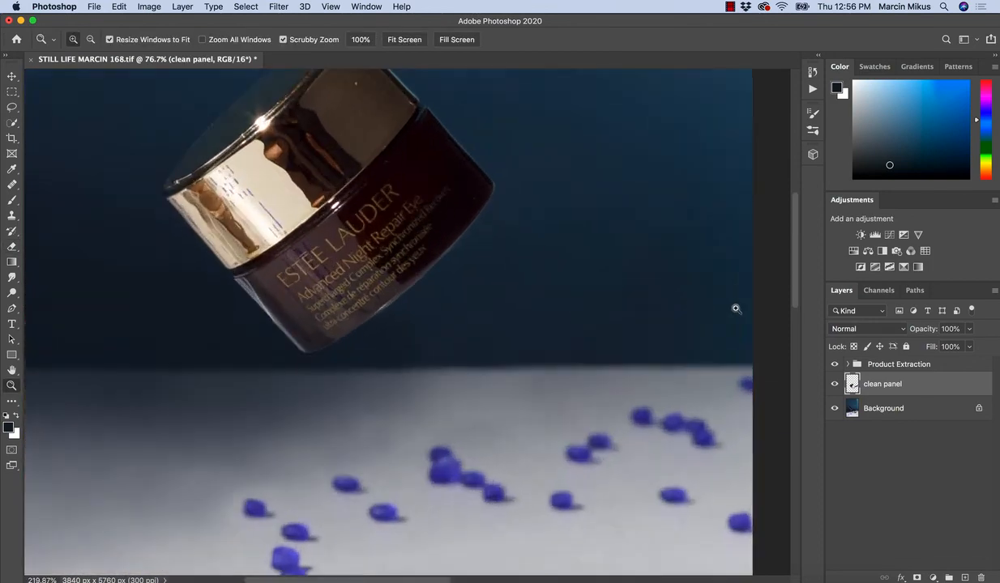
key(s)
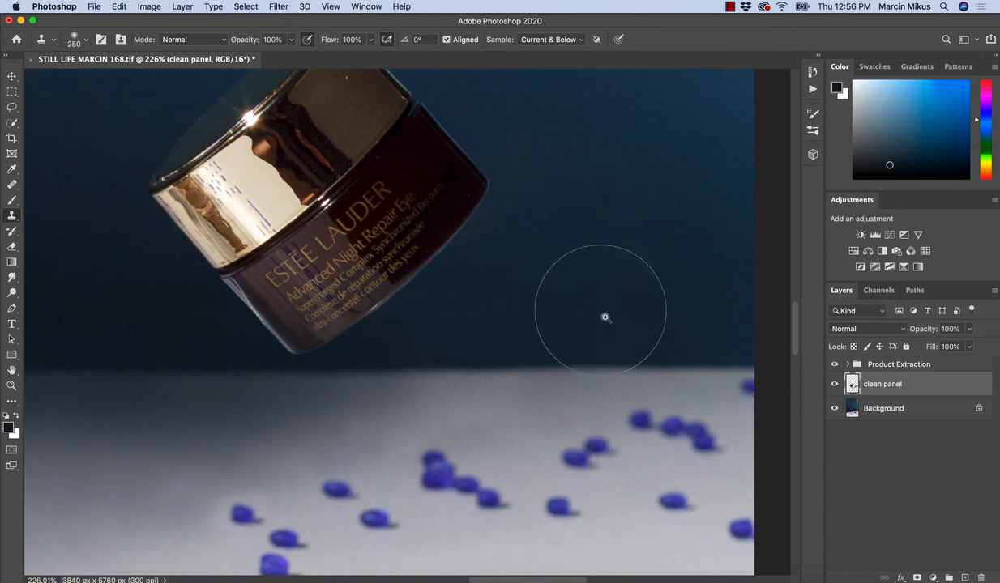
key(z)
mouse_move(604, 315)
mouse_down()
mouse_move(376, 384)
mouse_move(443, 394)
mouse_move(418, 389)
mouse_up()
mouse_move(476, 359)
mouse_down()
mouse_move(458, 406)
mouse_move(438, 414)
mouse_move(506, 341)
mouse_move(539, 273)
mouse_up()
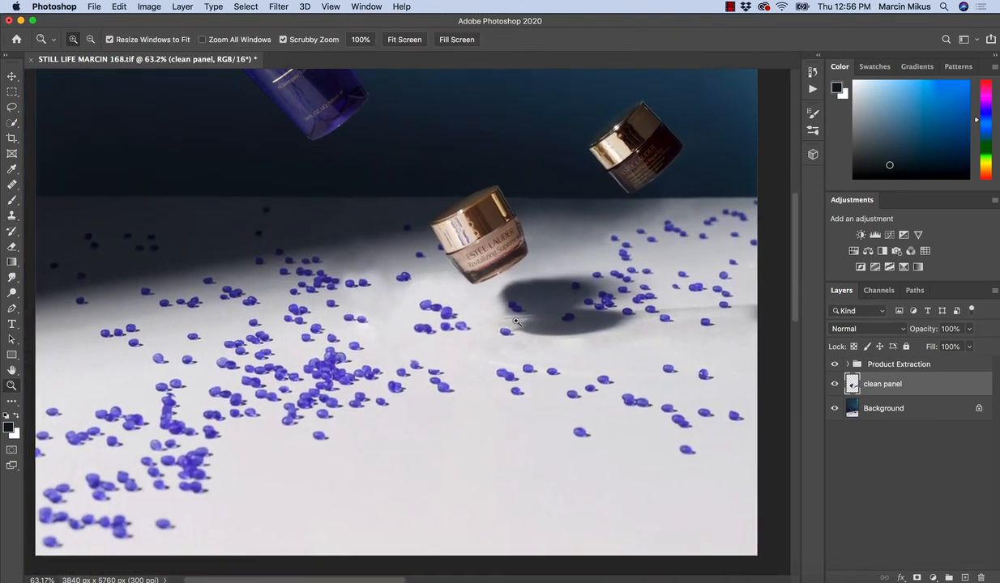
drag(499, 313, 490, 322)
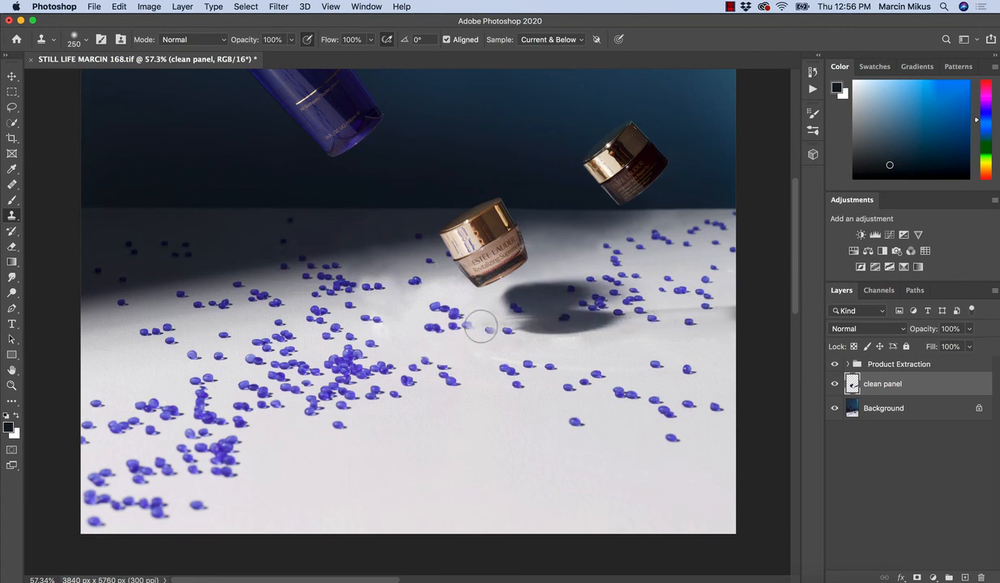
Inspect the tabletop and beads around the light jar's shadow up close, and review the whole composition.
key(z)
drag(519, 319, 567, 320)
key(z)
drag(386, 333, 299, 287)
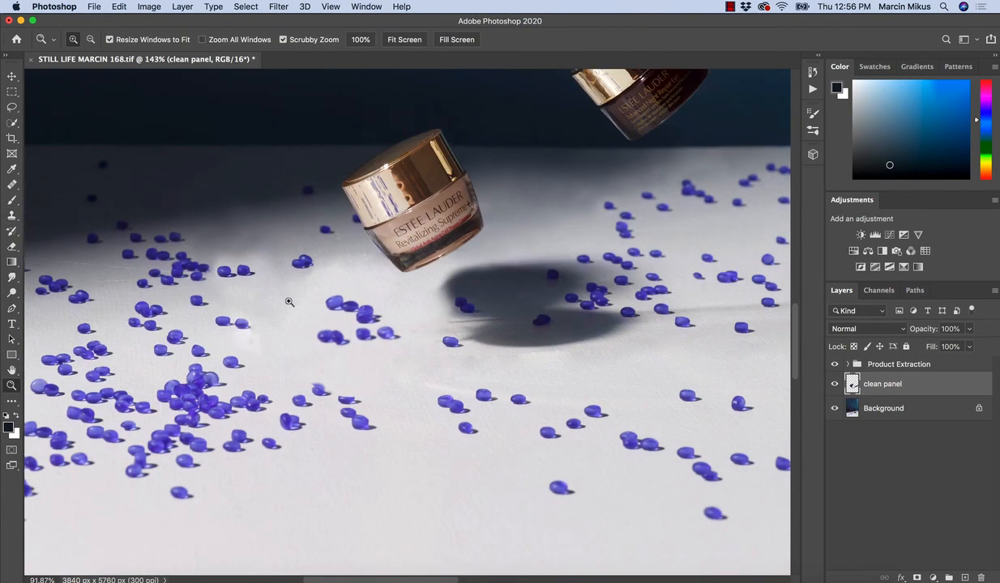
drag(457, 365, 436, 368)
key(s)
mouse_move(498, 384)
mouse_down()
mouse_move(537, 390)
mouse_move(510, 380)
mouse_up()
key(z)
key(s)
mouse_move(570, 351)
mouse_down()
mouse_move(529, 362)
mouse_move(551, 362)
mouse_move(549, 380)
mouse_up()
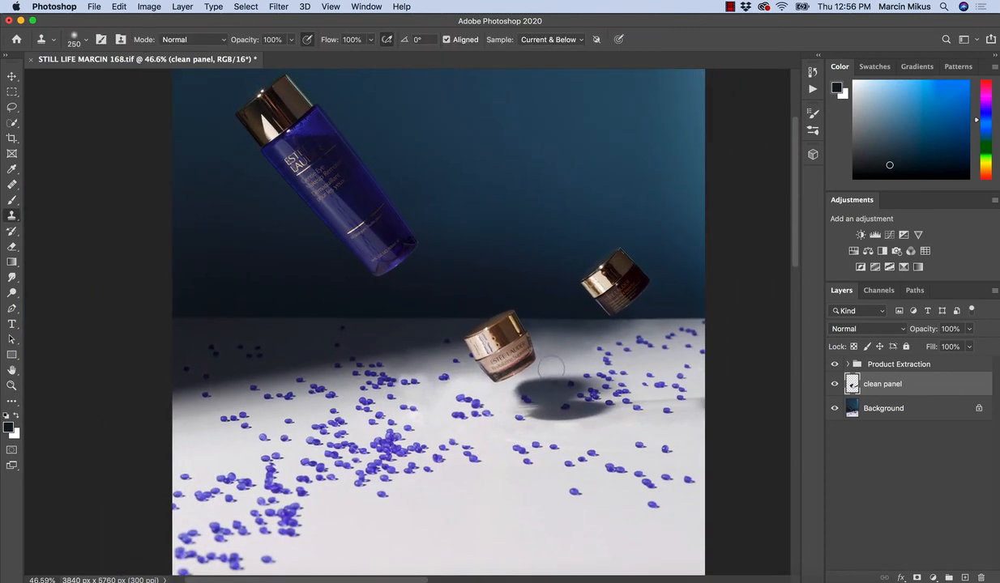